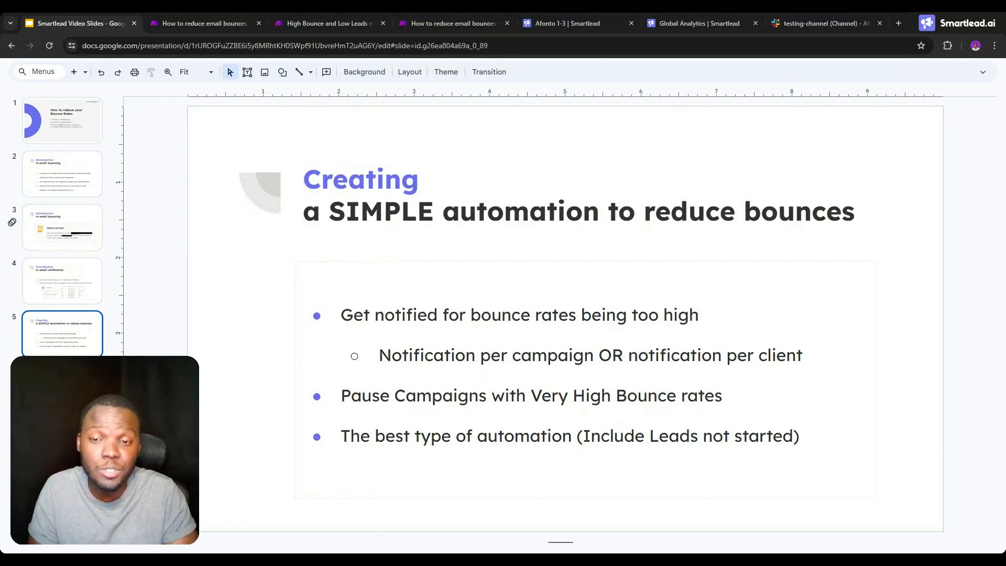
- Examine the List All Campaigns, Iterator and Campaign Analytics settings and the ACTIVE filter in the email bounce notification scenario
click(223, 21)
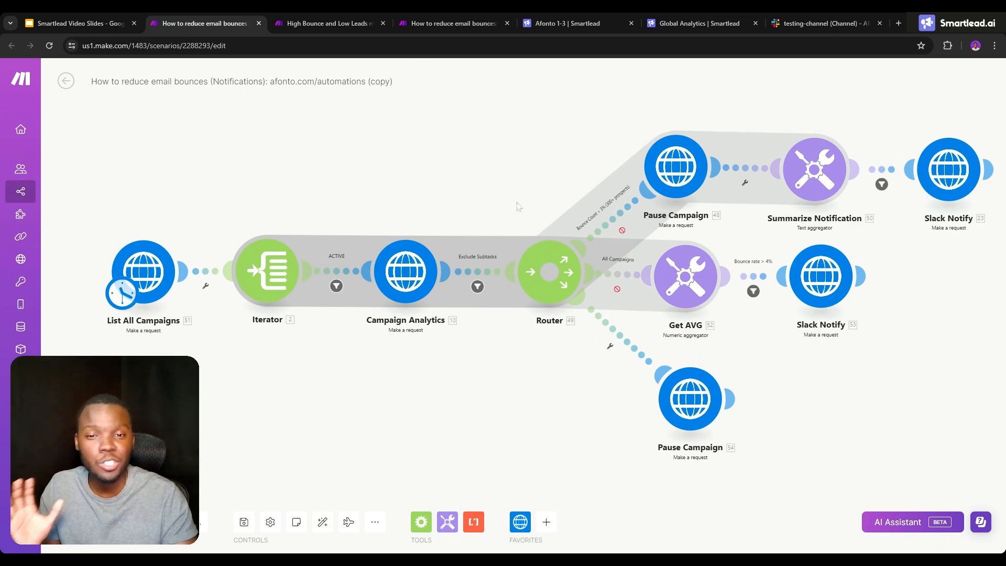
click(66, 17)
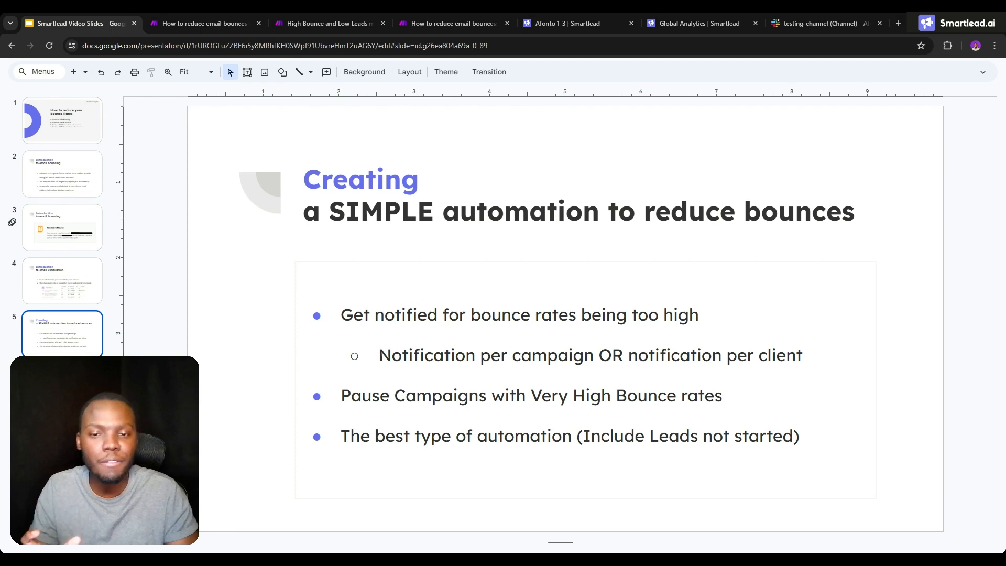
click(220, 23)
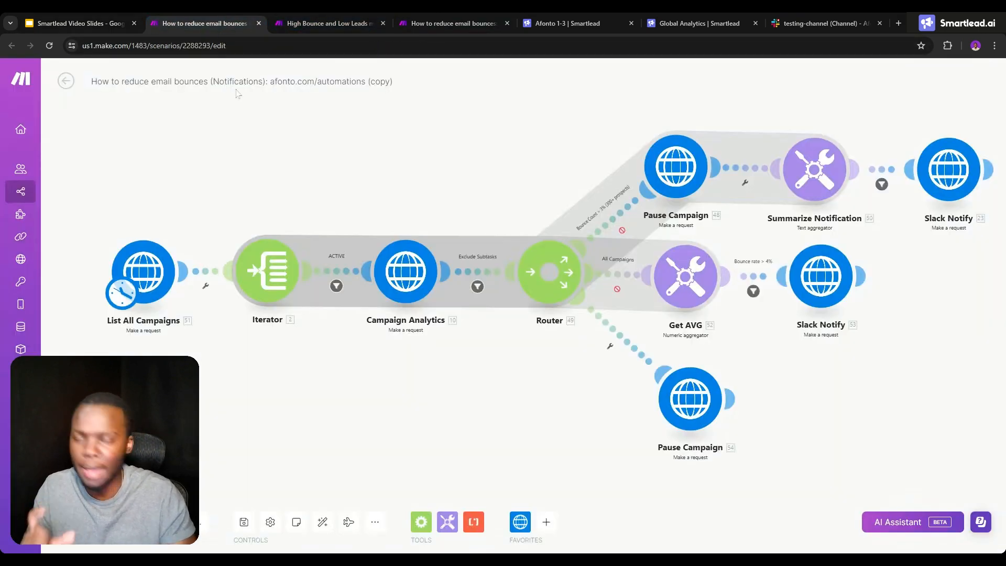
click(167, 256)
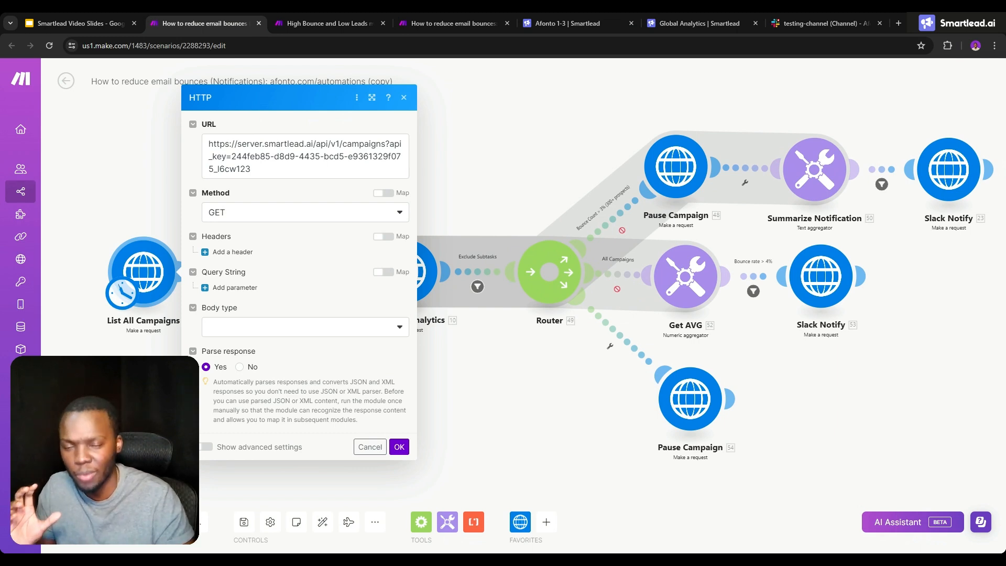
click(117, 201)
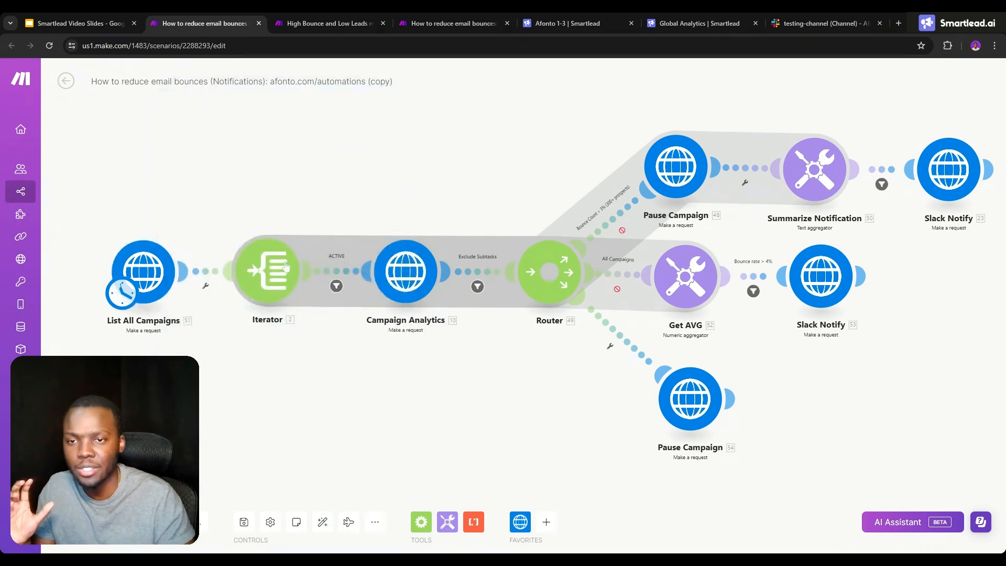
click(289, 271)
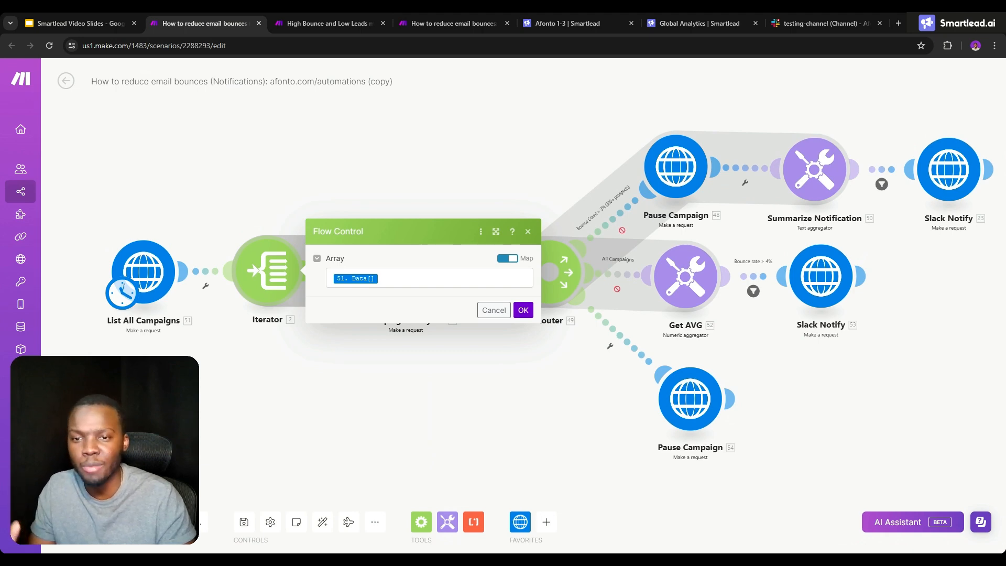
key(Escape)
click(399, 280)
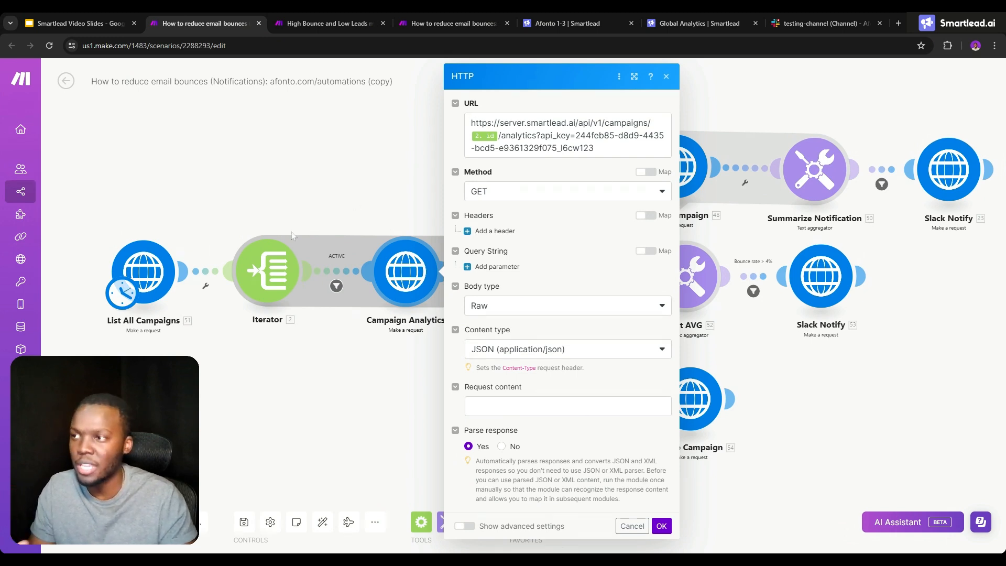
click(335, 282)
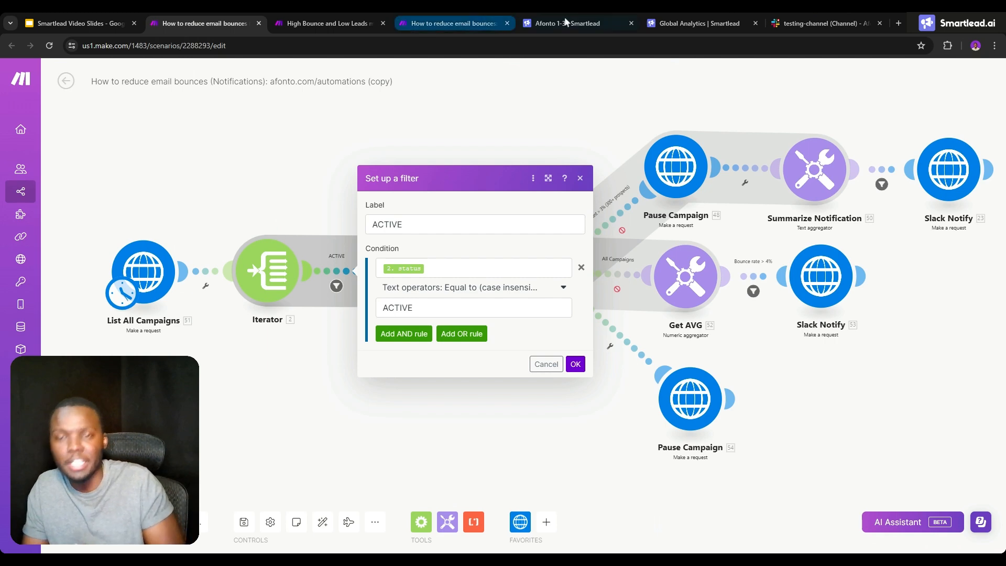
- Switch to the Afonto 1-3 campaign analytics in Smartlead and highlight the leads bounced percentage
click(611, 19)
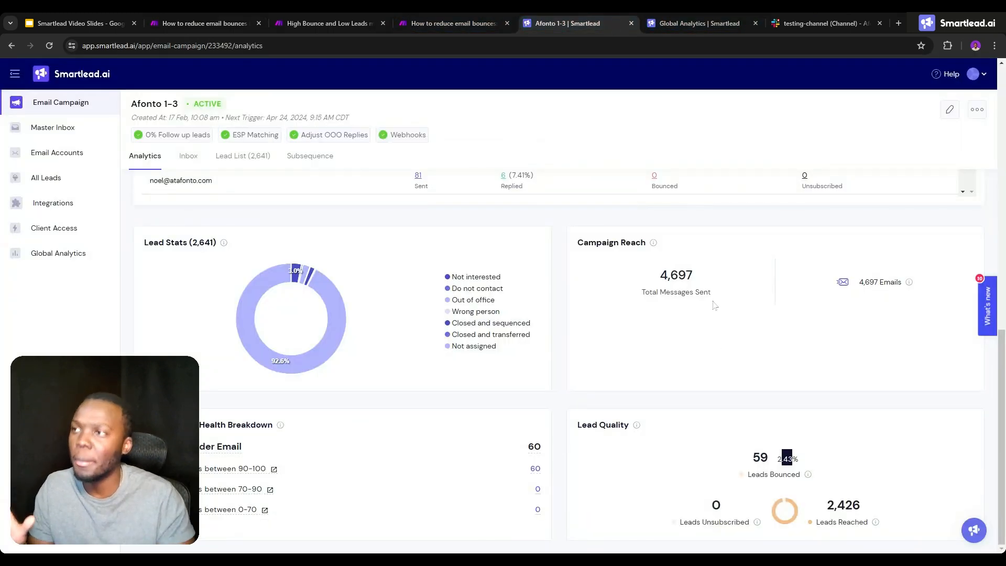
drag(792, 459, 778, 458)
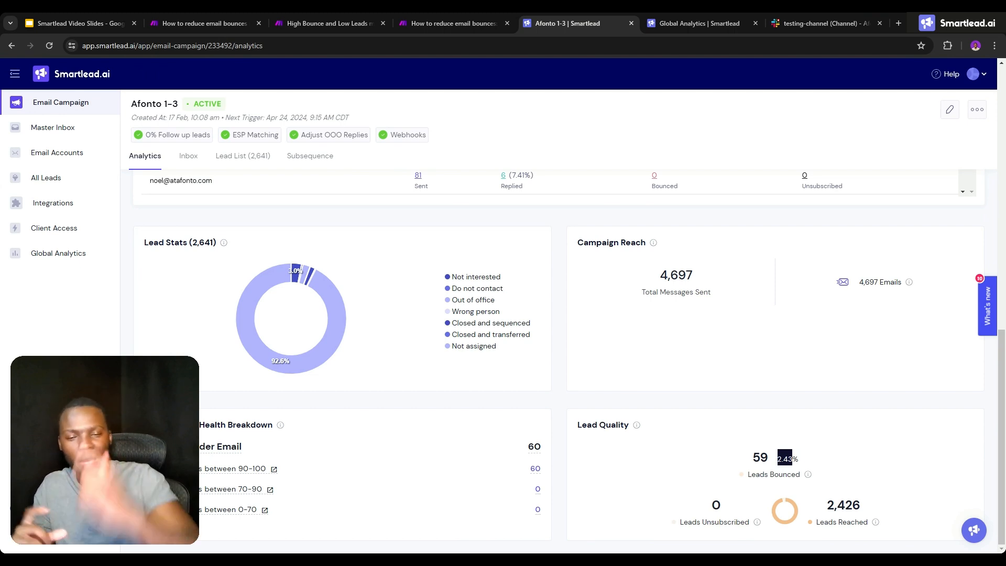
- Return to the Make scenario and examine the Exclude Subtasks filter condition before the Router
click(232, 17)
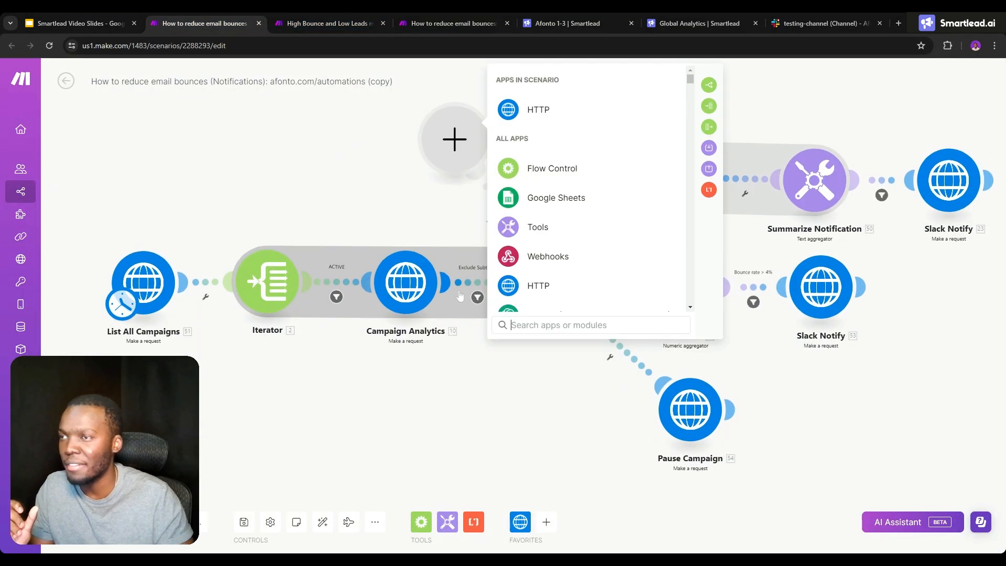
click(460, 296)
click(477, 297)
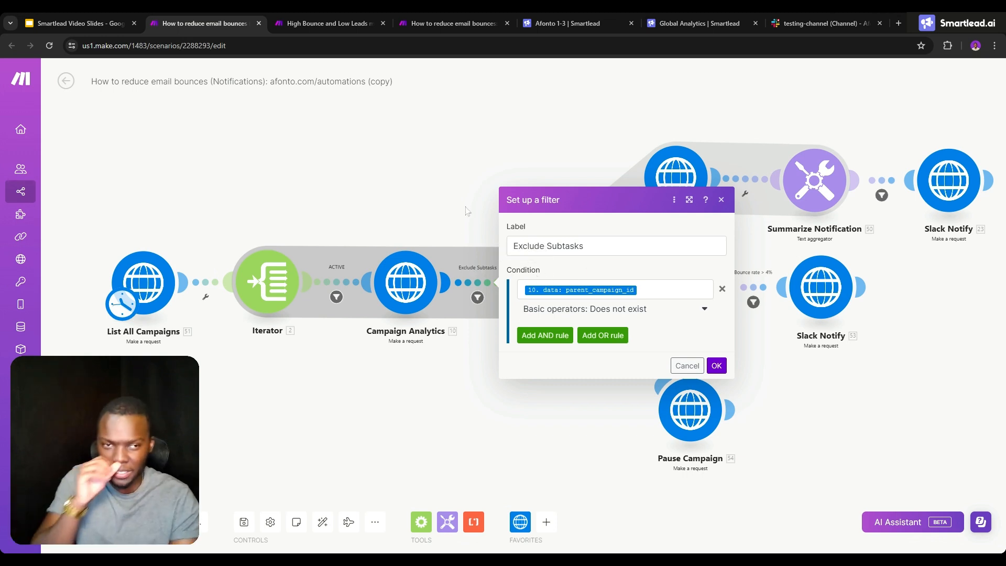
click(443, 200)
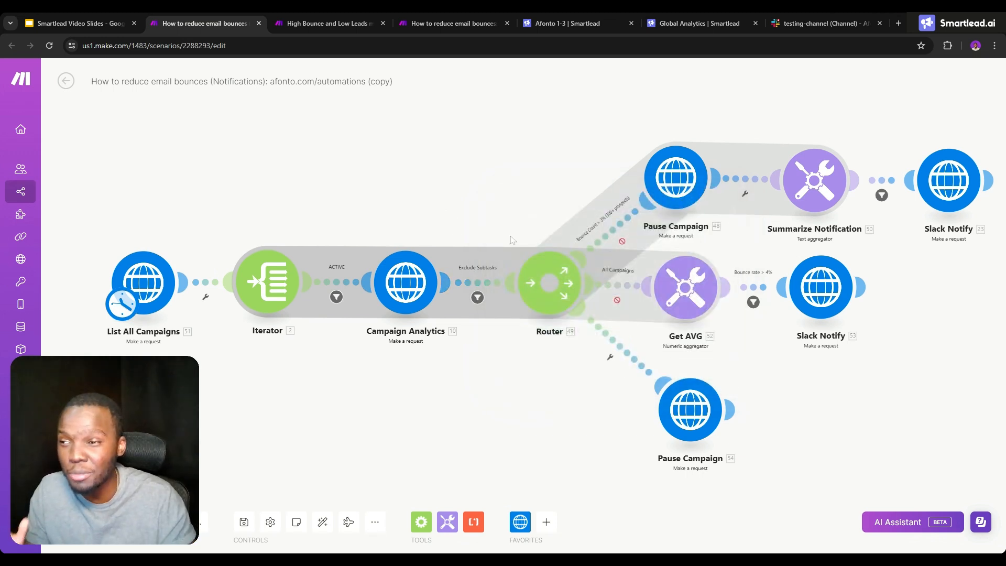
- Set the bounce percentage threshold to 3 in the filter between the Router and the upper Pause Campaign module
drag(491, 237, 387, 235)
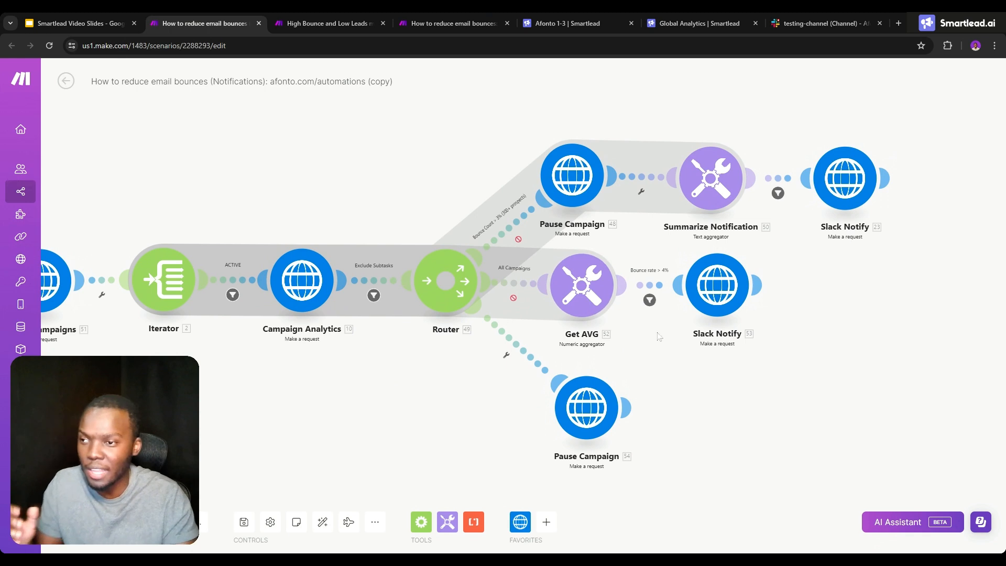
drag(597, 345, 513, 352)
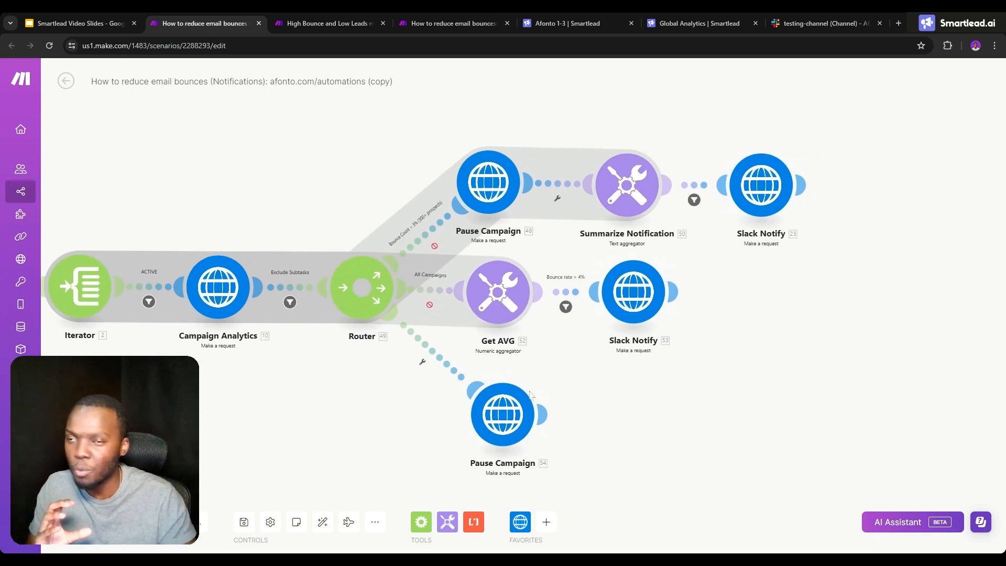
click(489, 179)
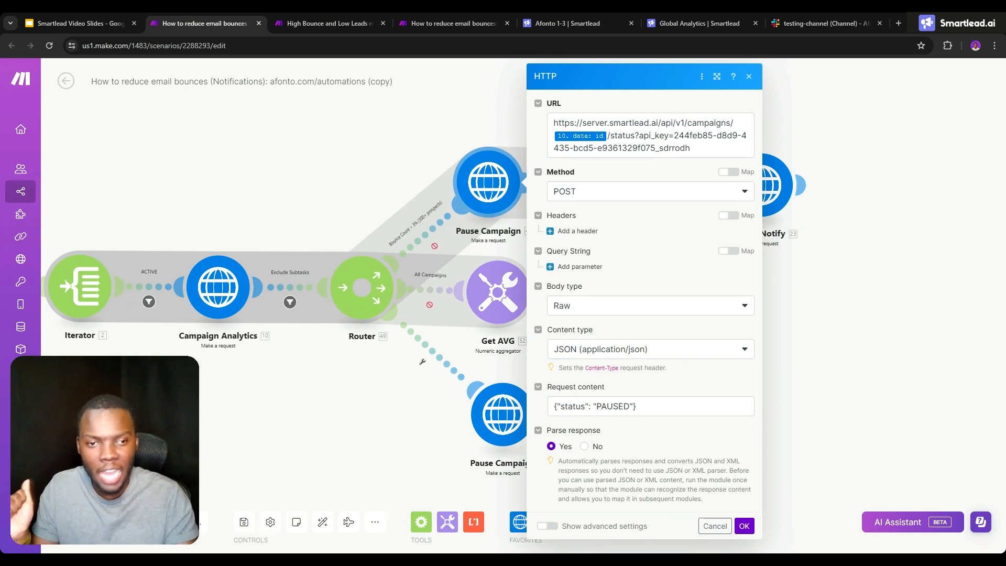
click(436, 226)
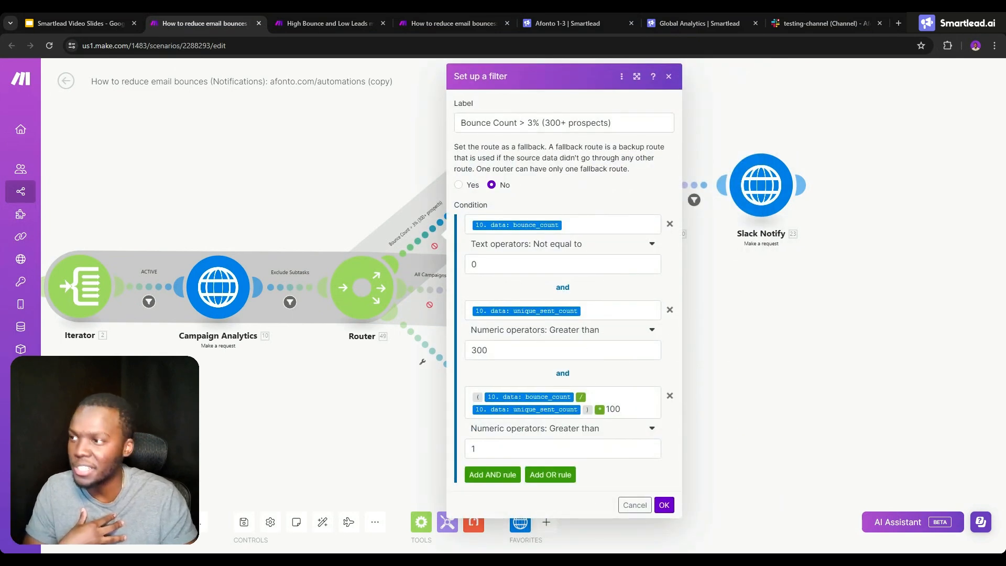
click(529, 449)
key(BackSpace)
text(3)
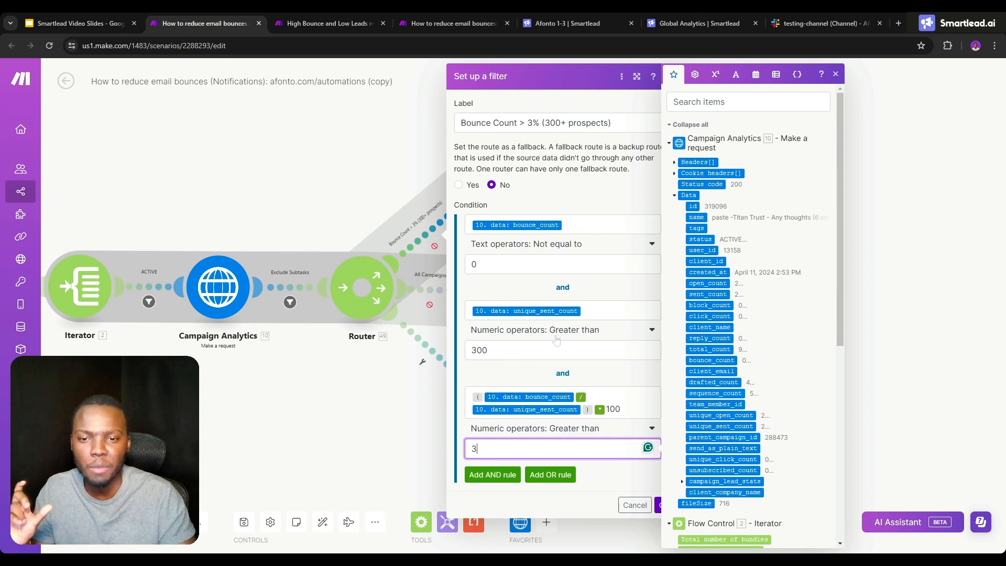
click(490, 350)
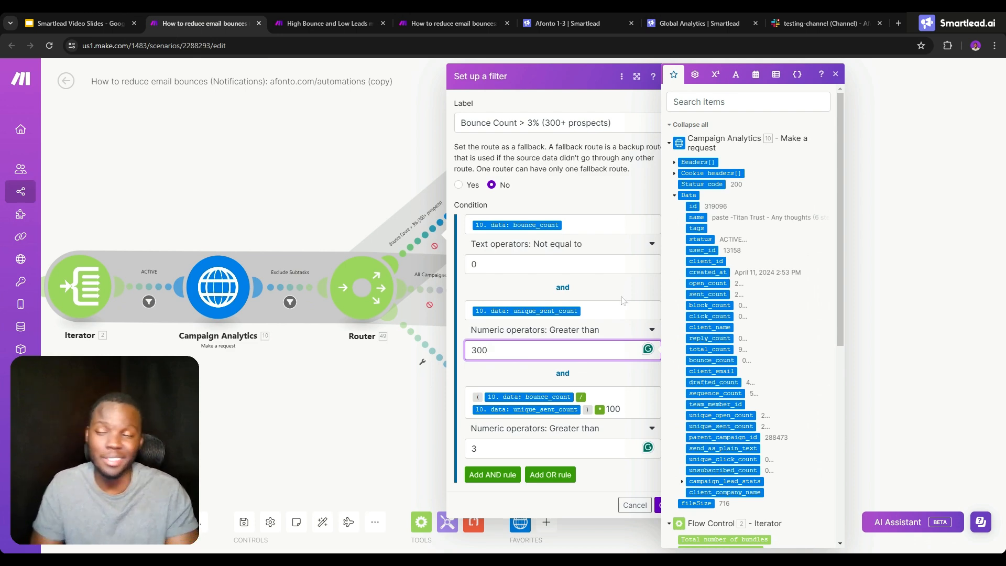
click(597, 310)
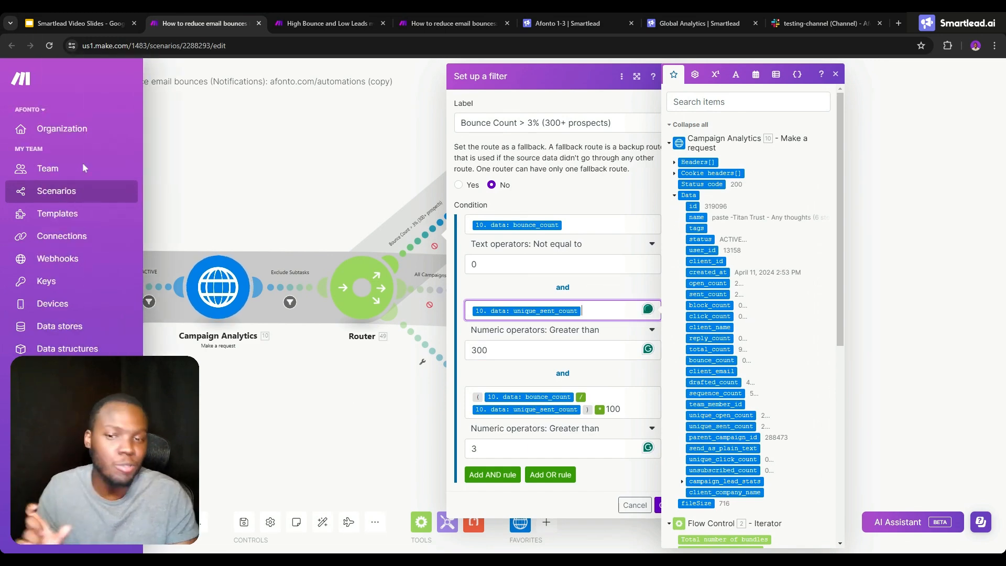
click(333, 174)
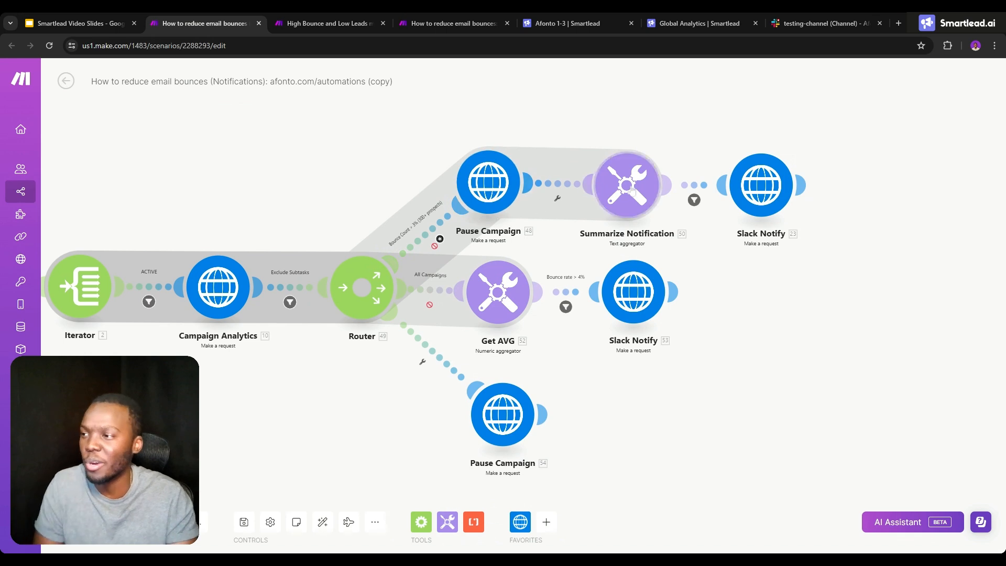
- Examine the Summarize Notification text and the Slack Notify module that follows it
click(628, 187)
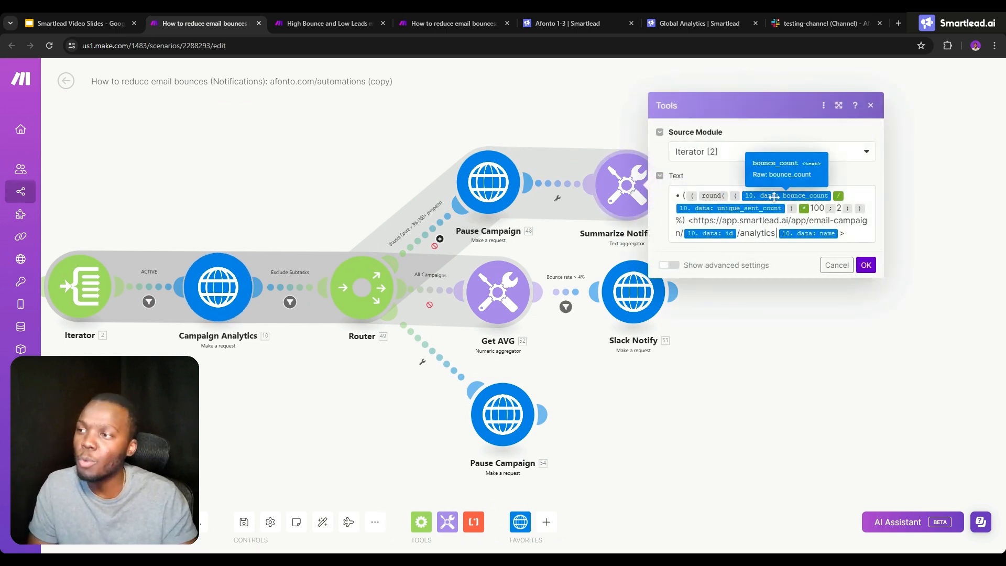
click(865, 264)
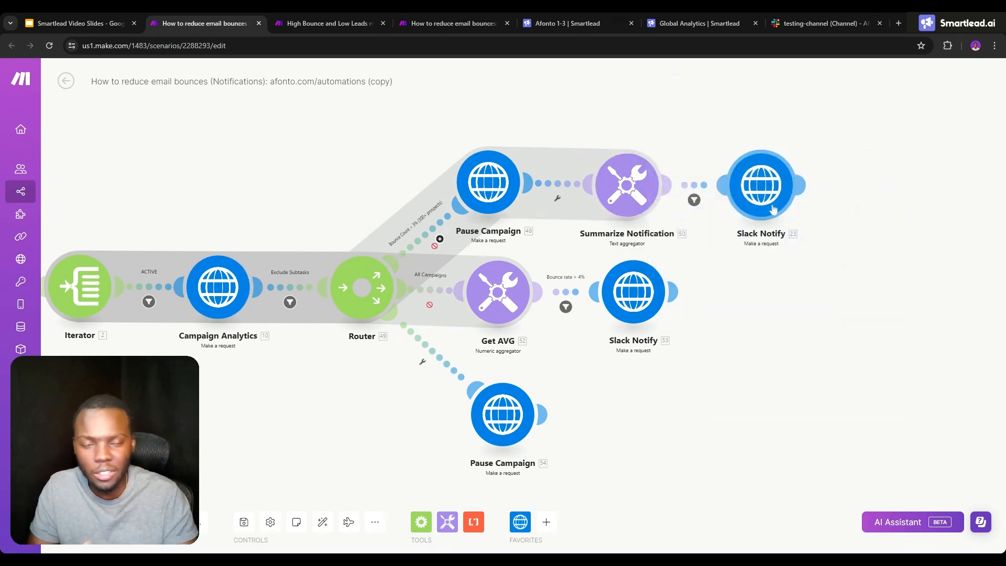
click(767, 189)
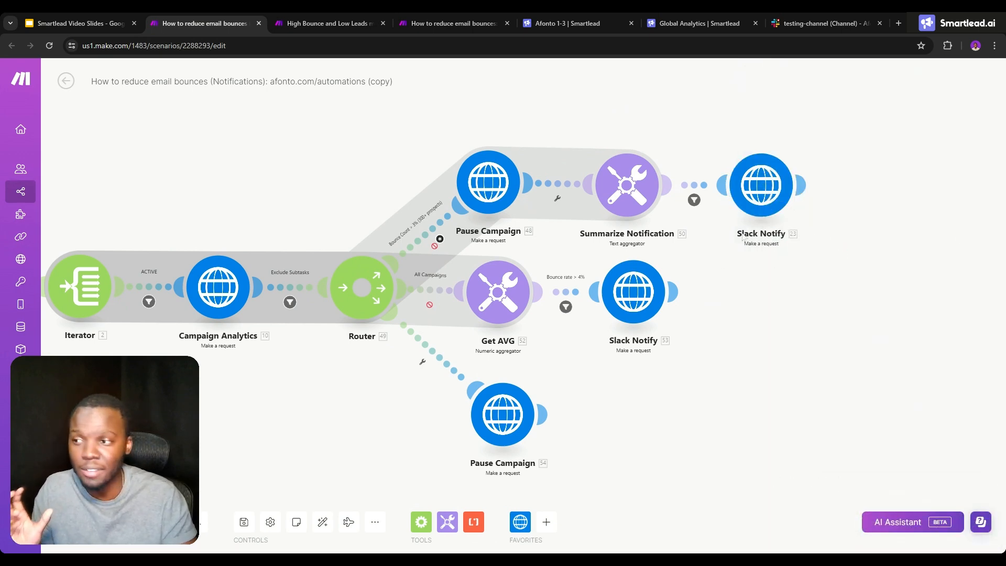
click(102, 23)
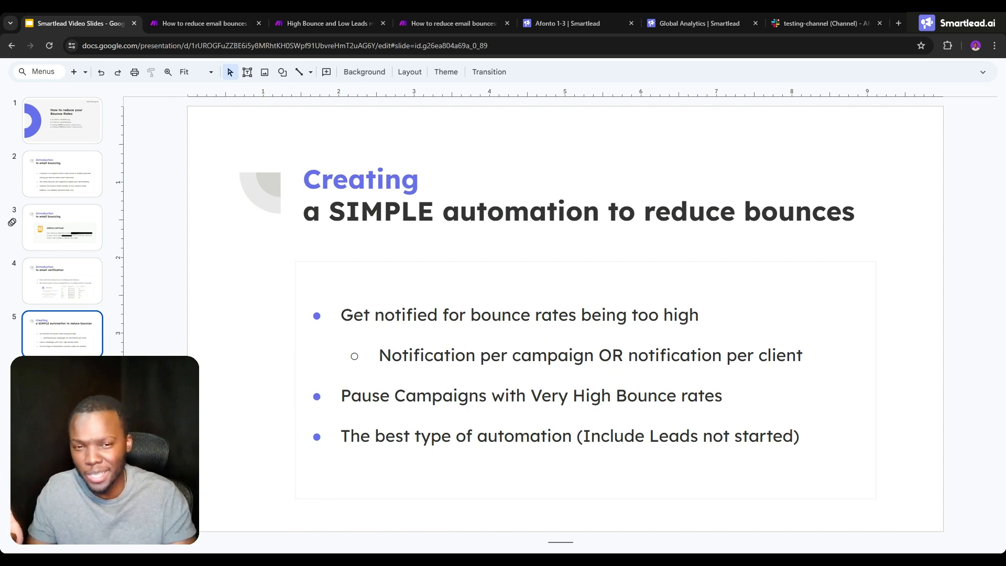
click(221, 16)
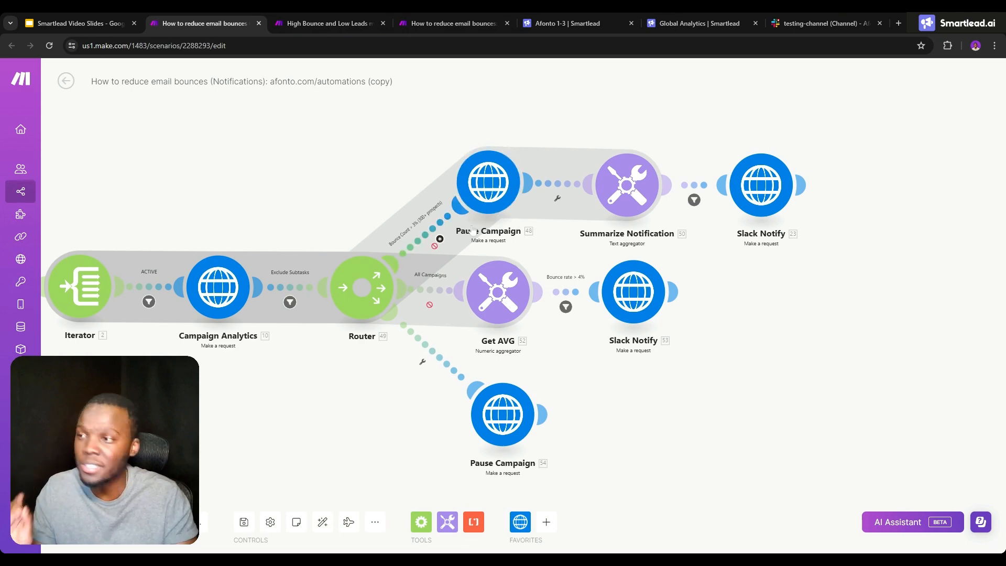
drag(365, 187, 529, 173)
scroll(570, 192, down, 1)
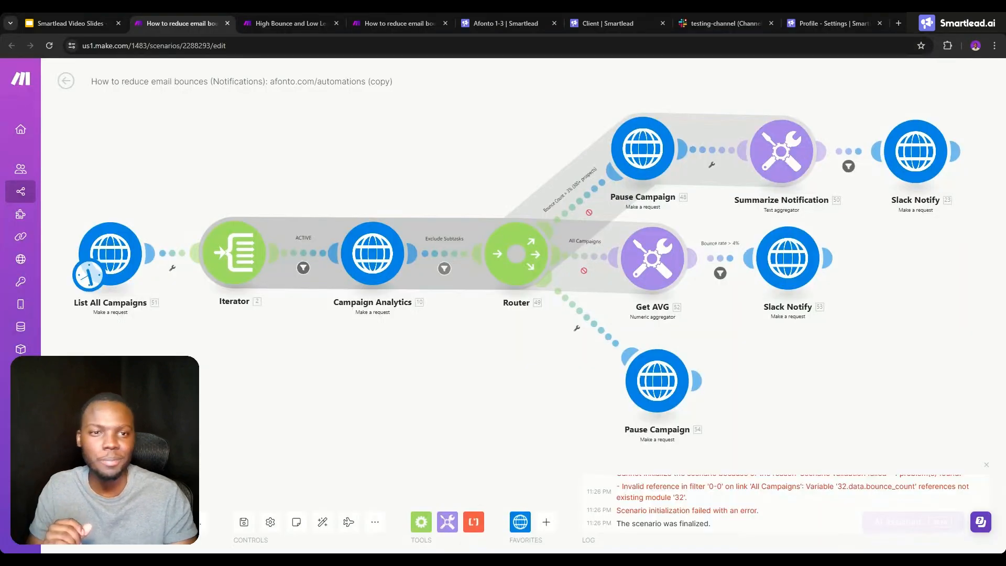
- Examine the request URLs and API key parameters in List All Campaigns, Campaign Analytics and the upper Pause Campaign module
click(131, 258)
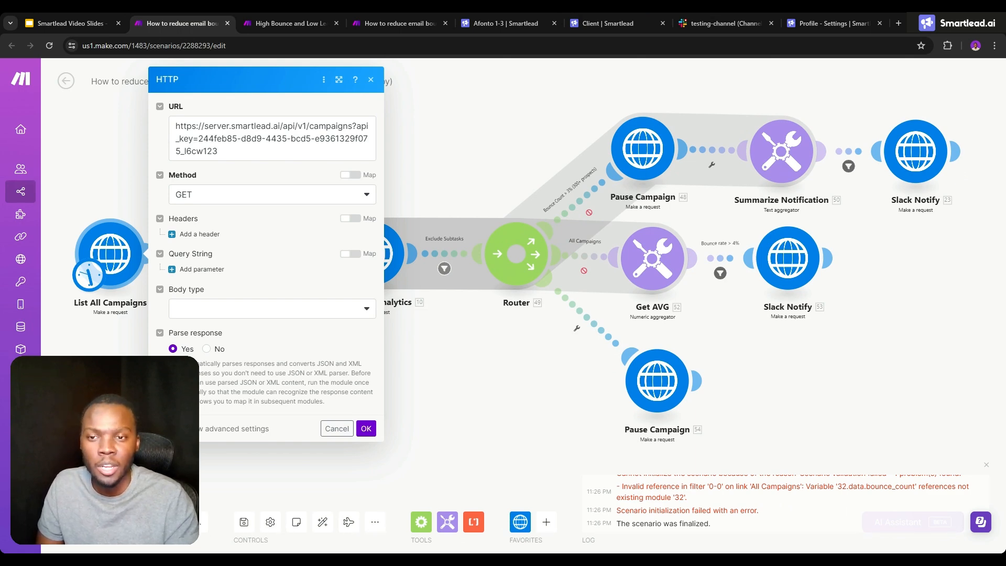
click(99, 187)
click(366, 250)
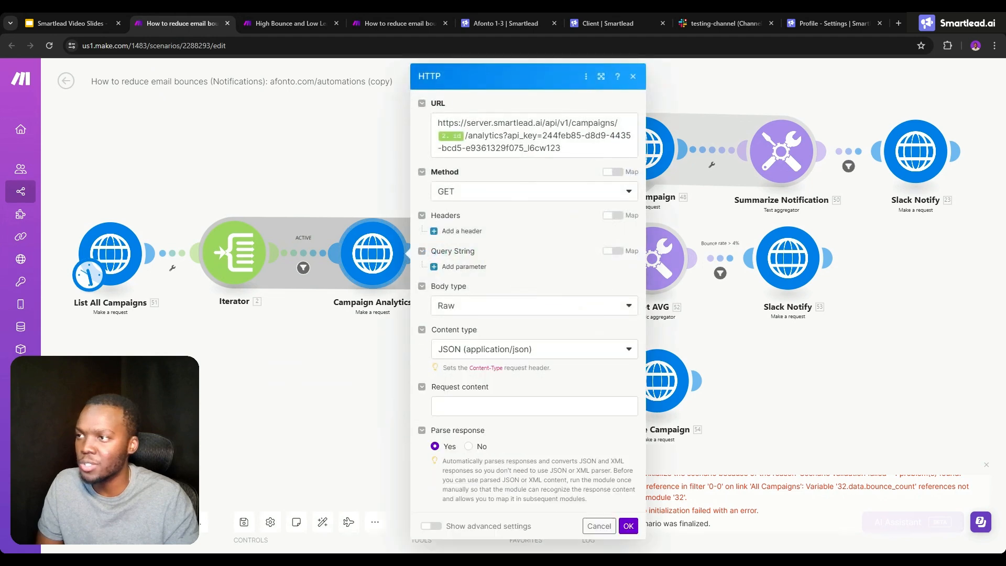
key(Escape)
click(643, 149)
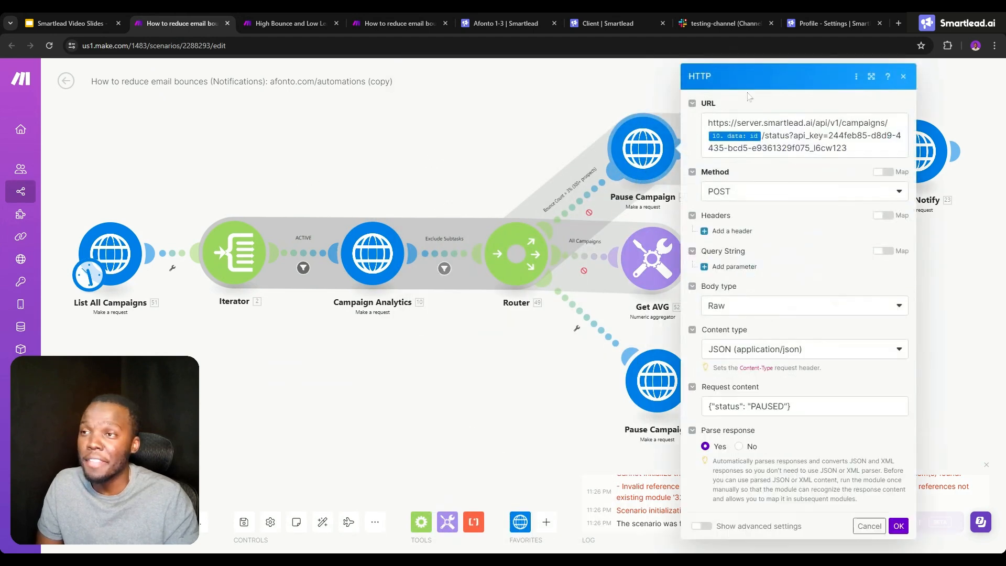
- Look up the API key in the Smartlead profile settings and compare it with the List All Campaigns and Campaign Analytics requests
click(837, 13)
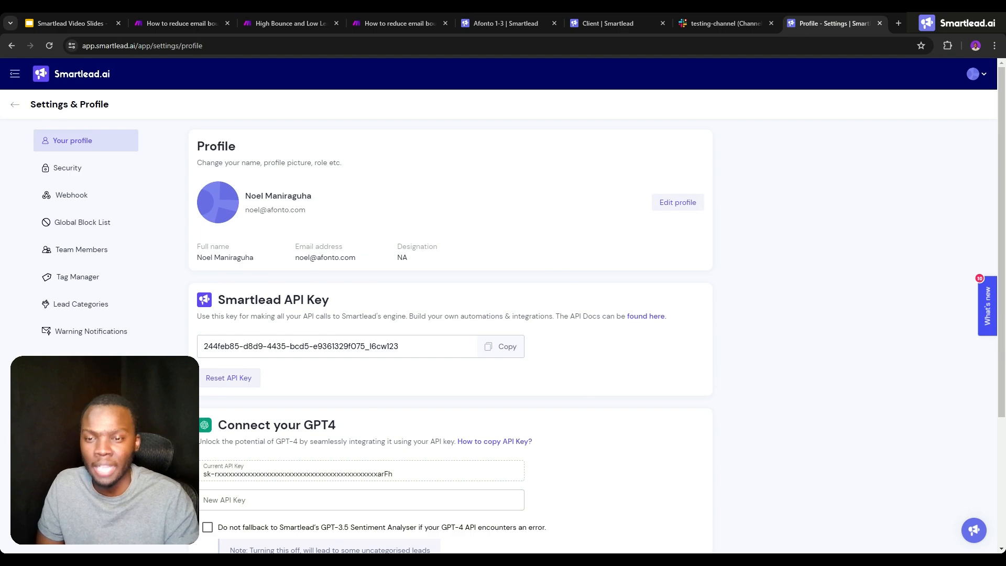
click(190, 23)
click(131, 254)
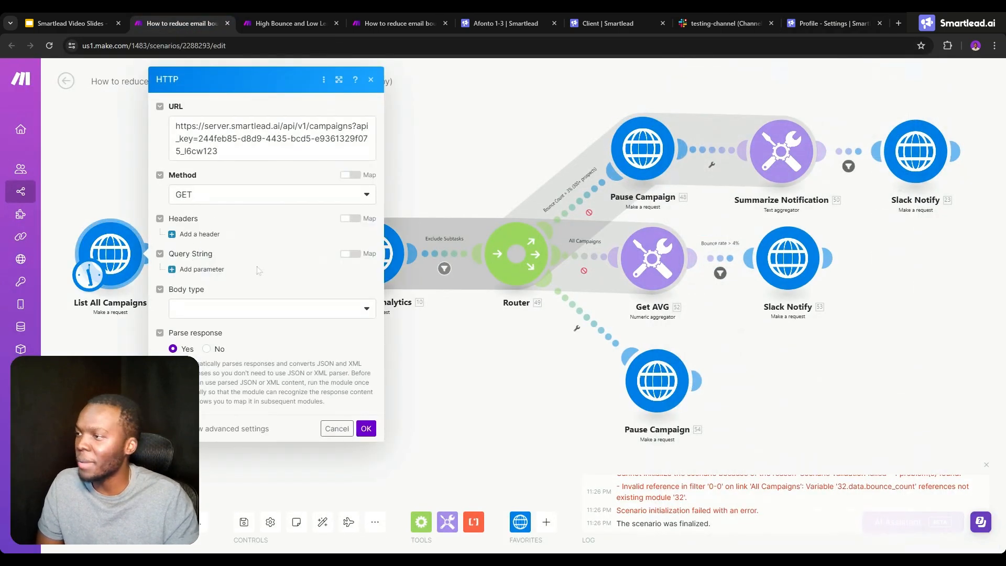
click(391, 254)
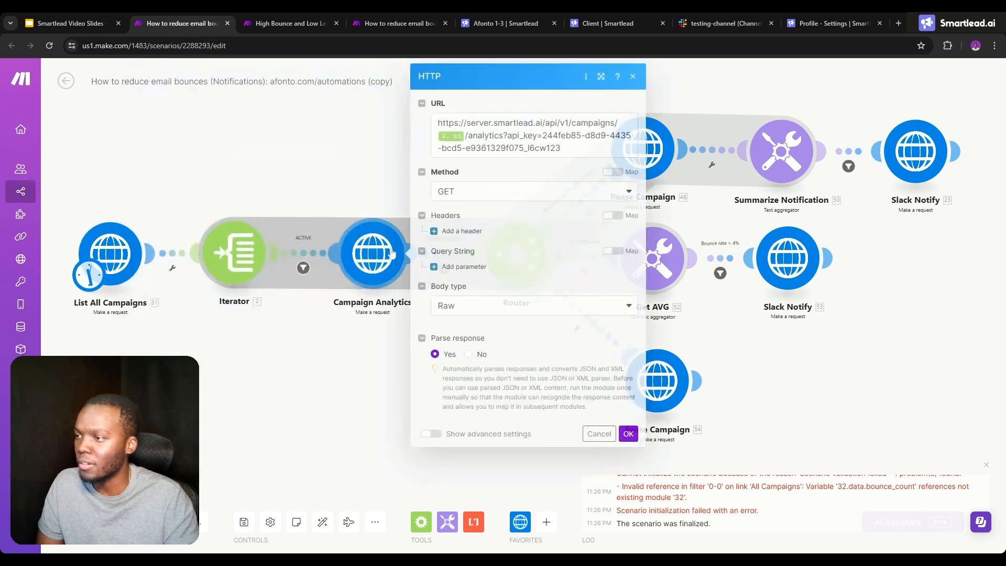
click(357, 172)
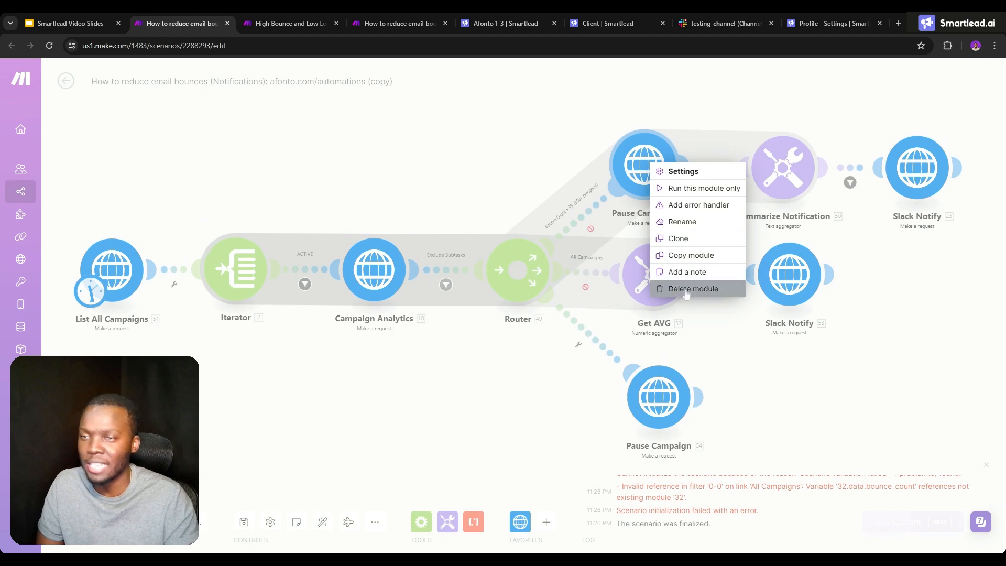
- Delete the Pause Campaign module from the Bounce Count > 3% route and open the Summarize Notification settings
click(676, 288)
click(777, 182)
drag(707, 170, 644, 174)
click(644, 174)
click(714, 171)
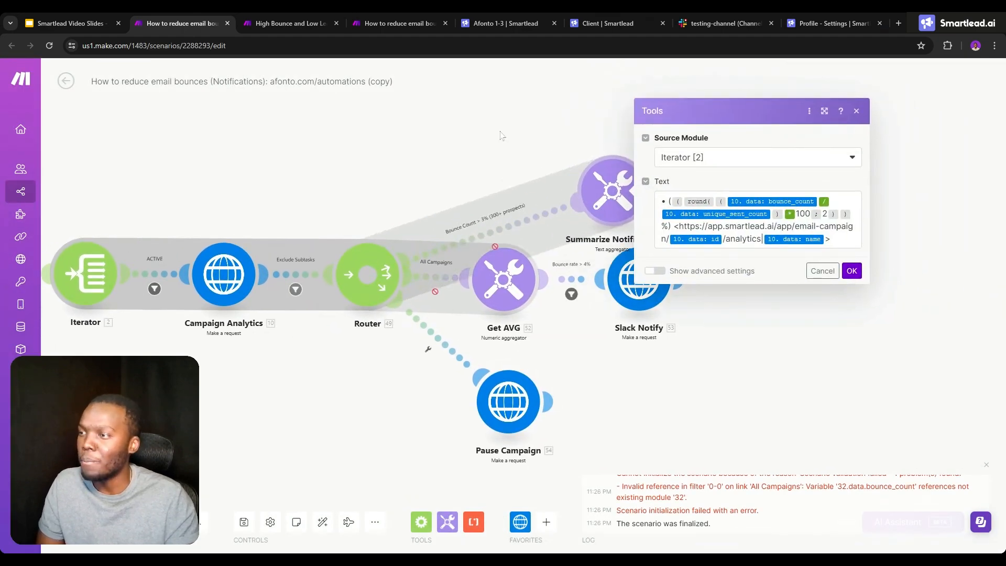
- Close the Summarize Notification settings and move that module and its Slack Notify module closer to the router
click(501, 136)
drag(597, 192, 480, 173)
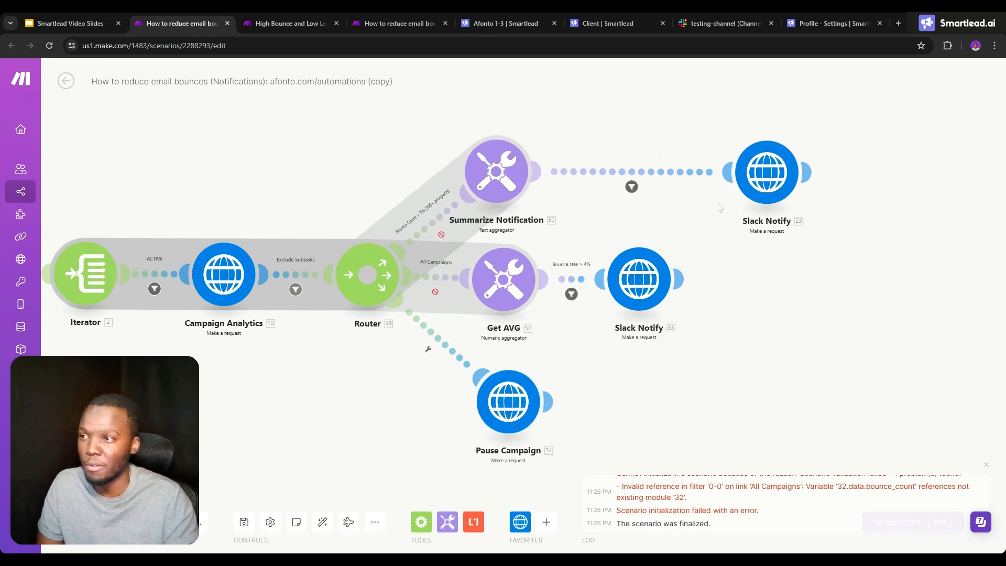
click(766, 181)
drag(356, 153, 528, 161)
click(452, 164)
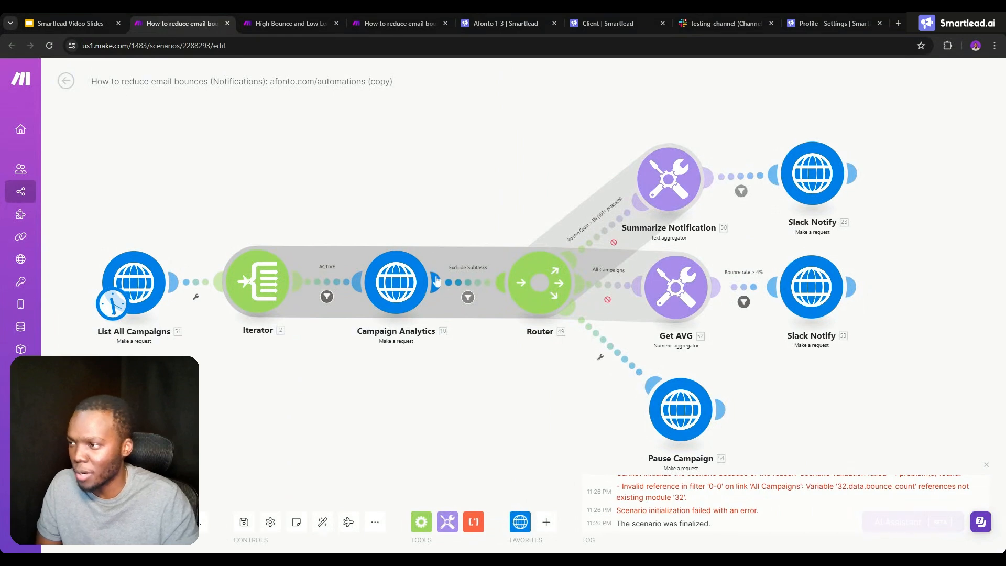
- Review the ACTIVE filter's status and client_id conditions and compare them with the campaign list in Smartlead
click(347, 283)
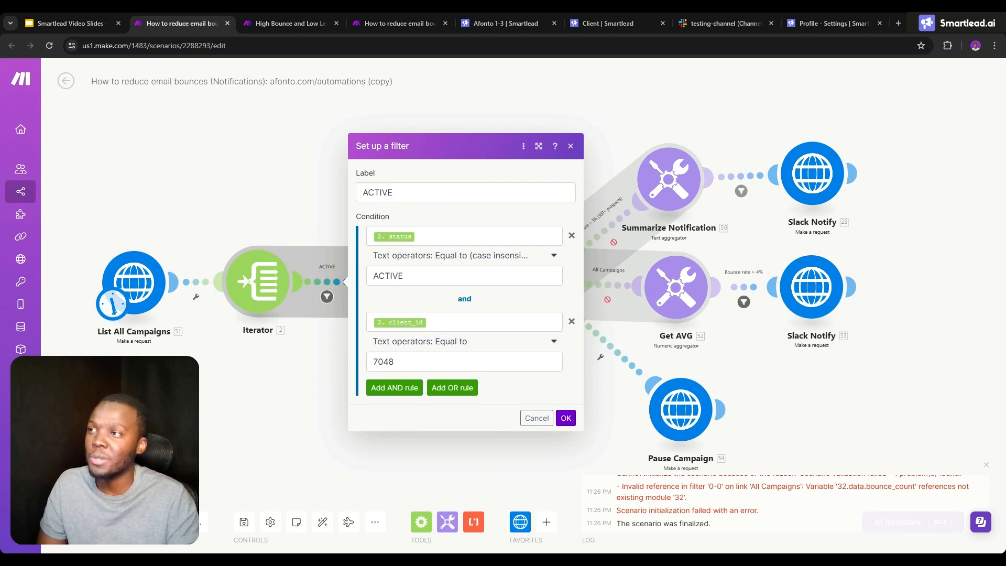
click(503, 23)
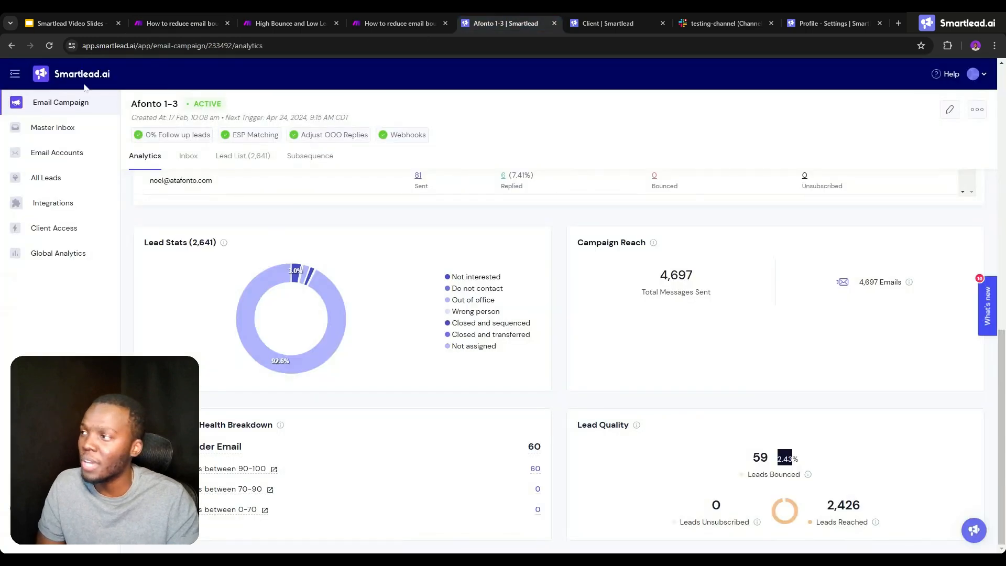
click(13, 46)
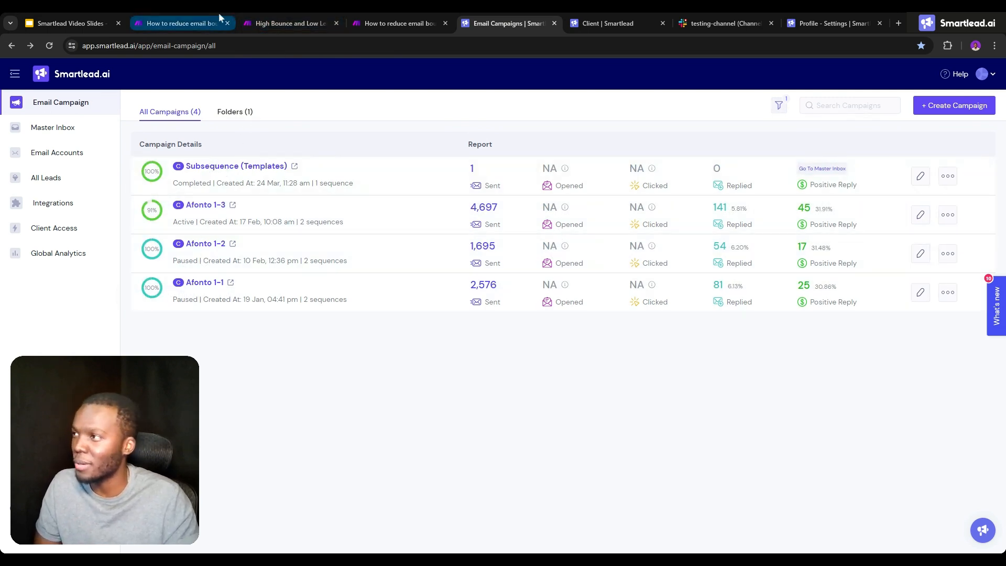
- In the Make scenario, enable the Bounce Count > 3% and All Campaigns routes and disable the route to Pause Campaign
click(160, 20)
click(639, 203)
right_click(607, 238)
click(639, 276)
right_click(614, 288)
click(638, 328)
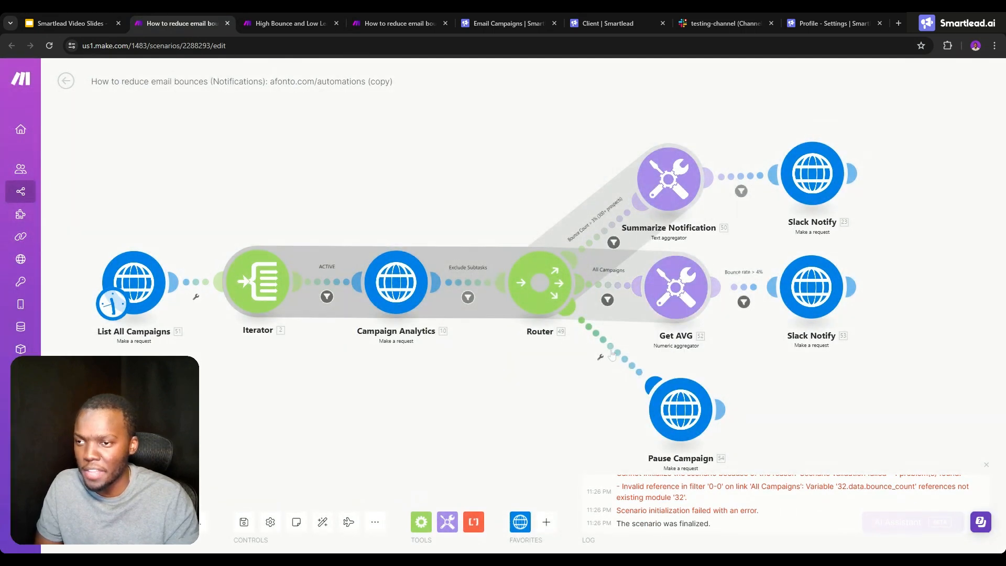
right_click(617, 350)
click(646, 386)
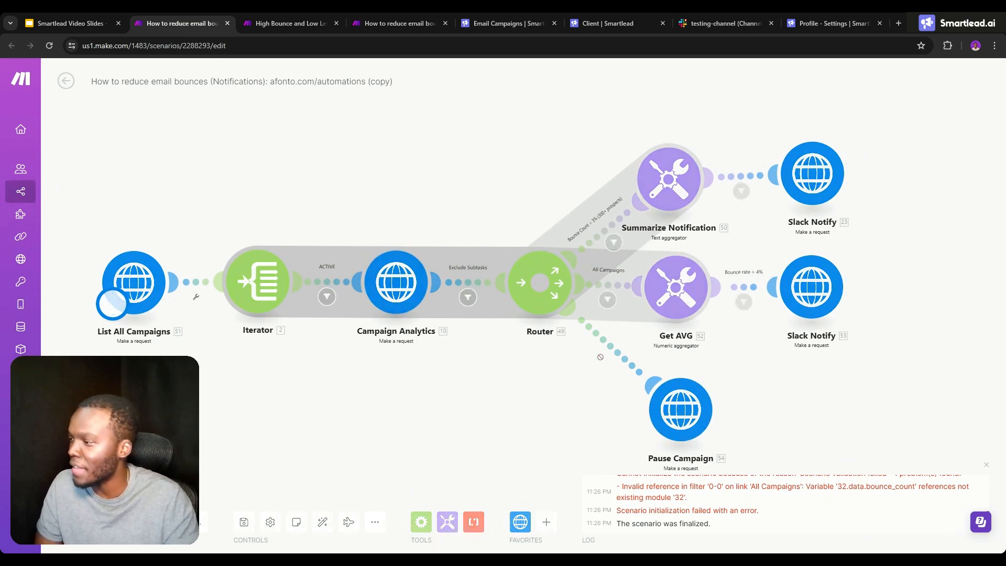
- Check the bounce notification in Slack's testing-channel and follow its Afonto 1-3 link to the campaign analytics
click(723, 23)
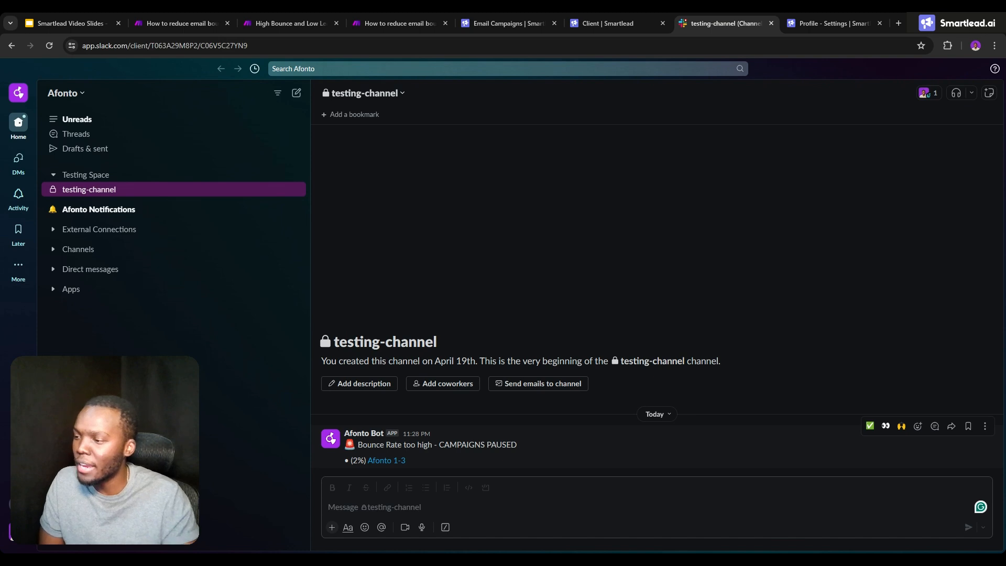
click(385, 461)
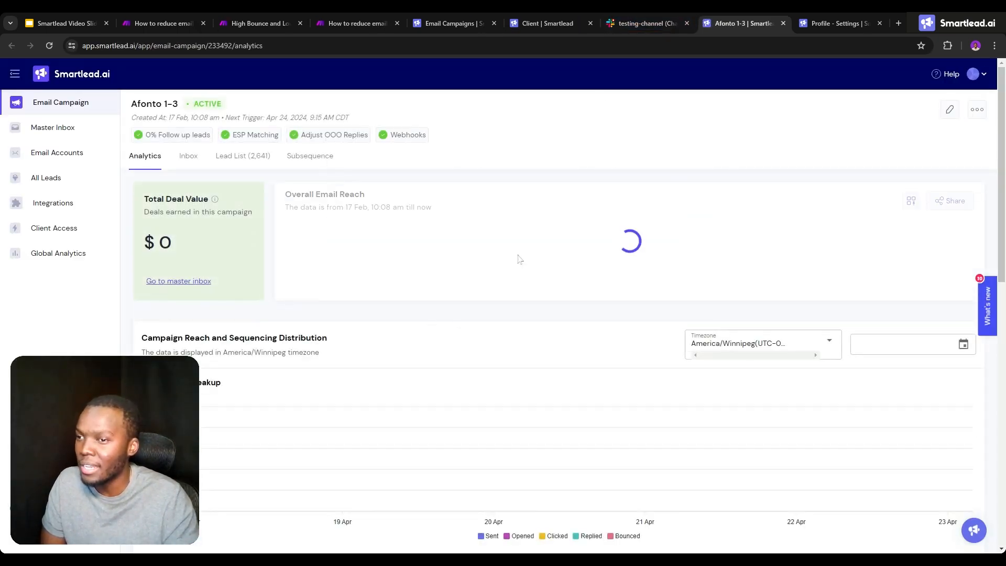
scroll(519, 260, down, 10)
- In Make, inspect the processed bundle of the Bounce Count > 3% filter and set the filter's bounce percentage threshold to 0
click(175, 16)
click(688, 229)
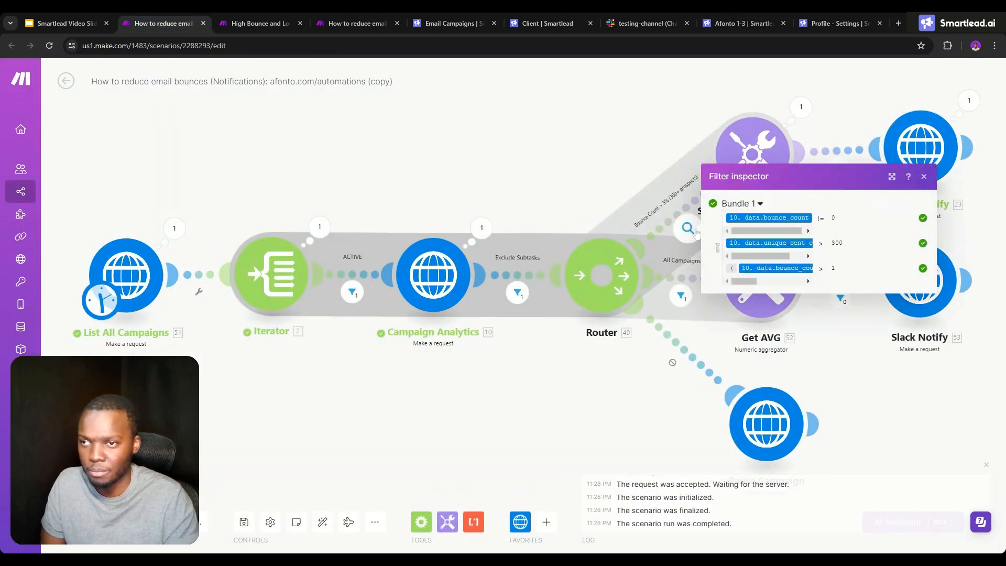
mouse_move(780, 244)
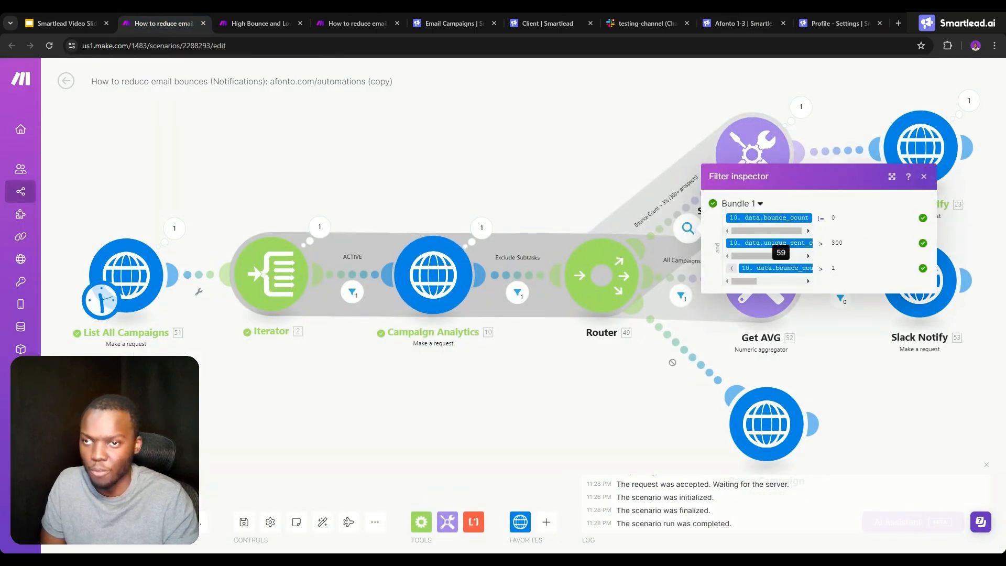
click(655, 233)
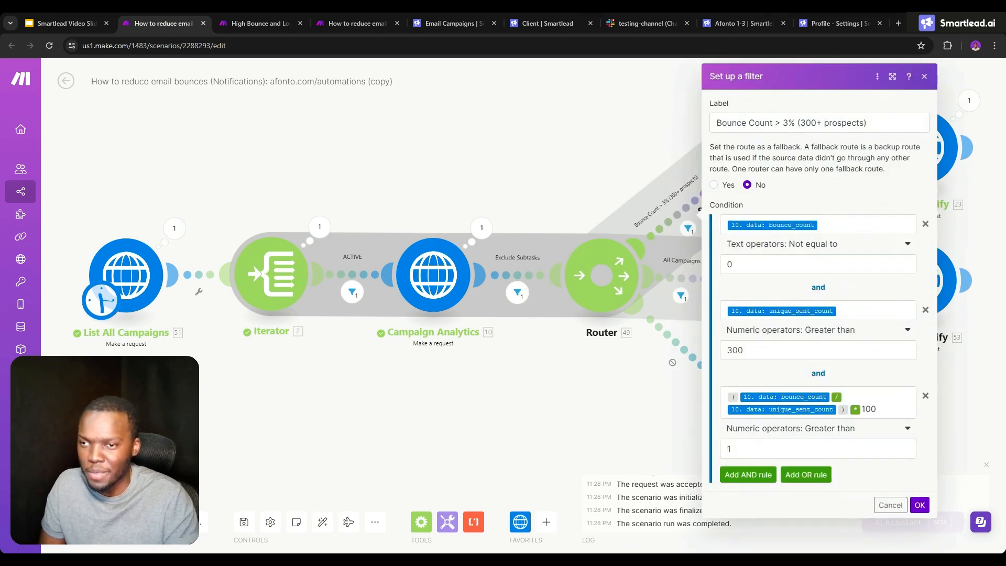
click(775, 448)
text(0)
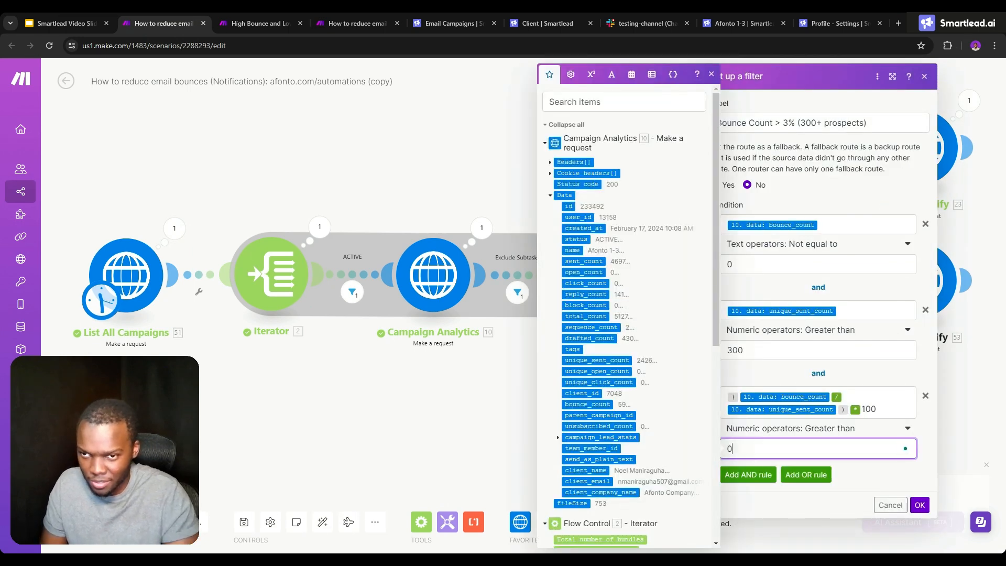
click(919, 505)
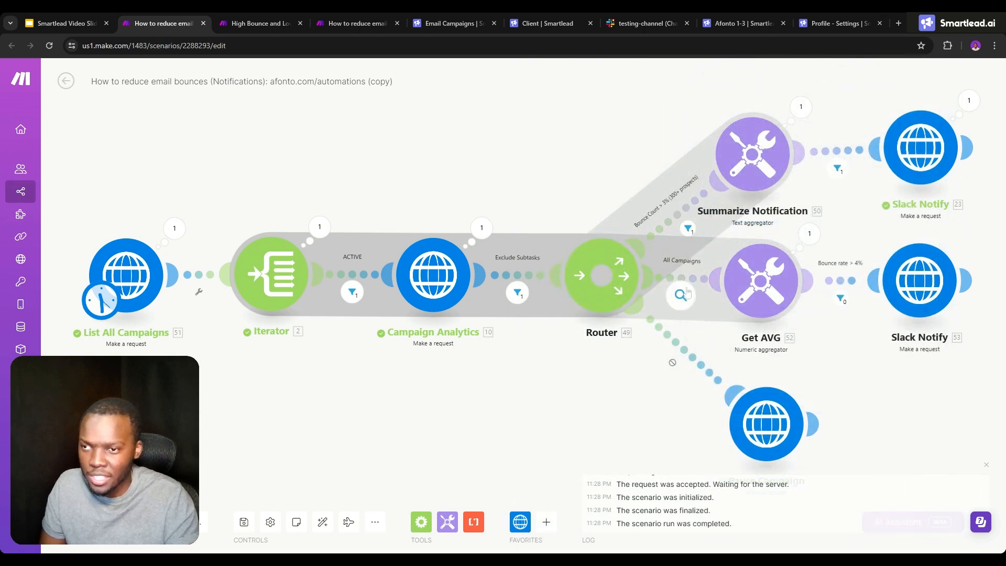
- Inspect the Bounce rate > 4% filter result after Get AVG and set the filter's greater-than value to 0
click(840, 299)
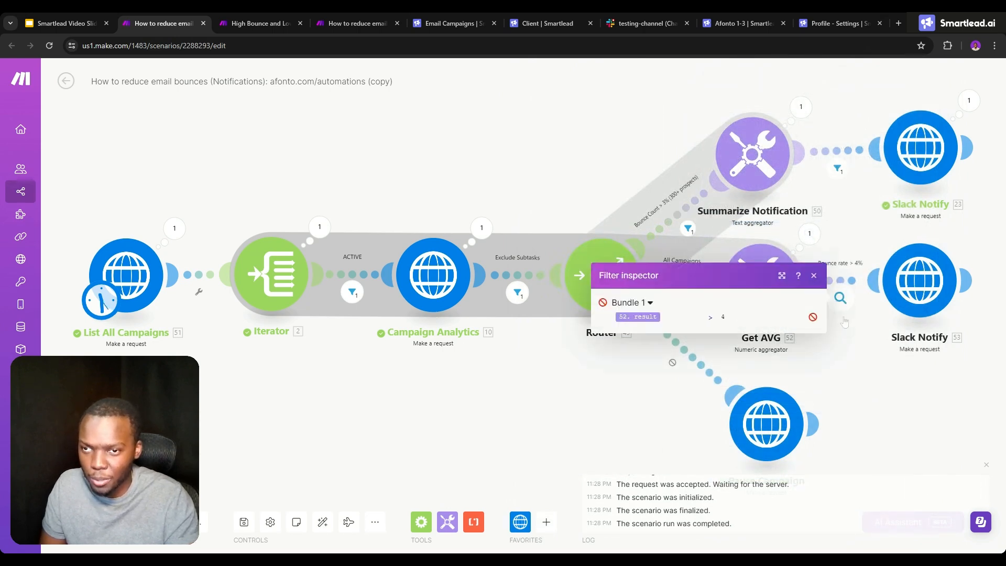
click(942, 357)
click(841, 298)
click(675, 317)
key(BackSpace)
text(0)
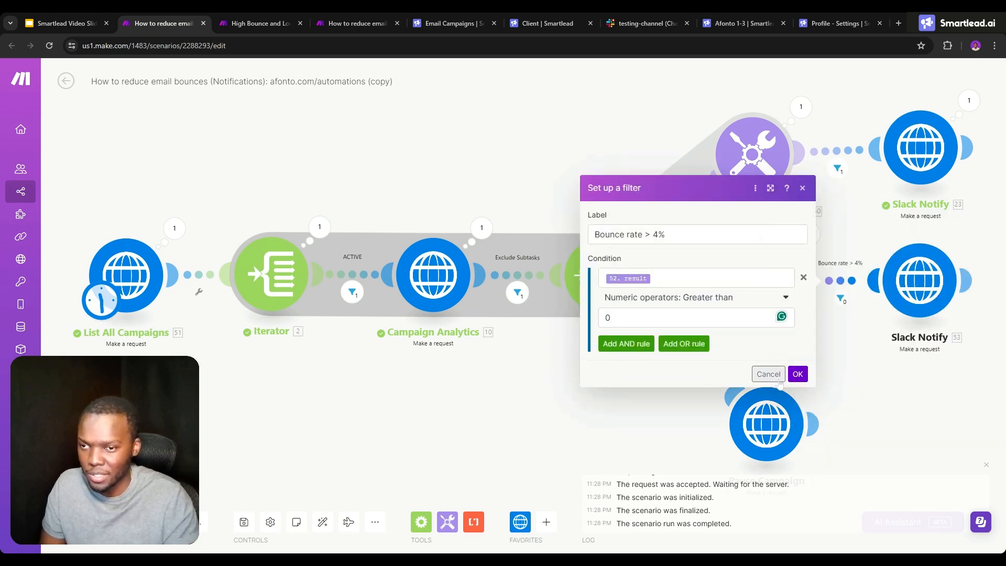
click(795, 373)
- Save and run the scenario, and check the resulting notification in Slack's testing-channel
click(242, 523)
click(89, 522)
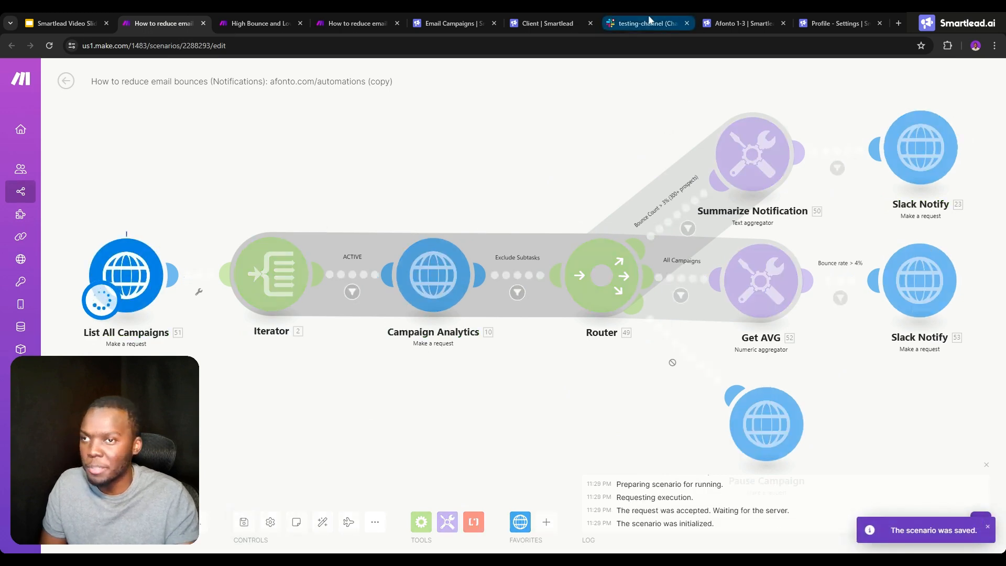
click(647, 23)
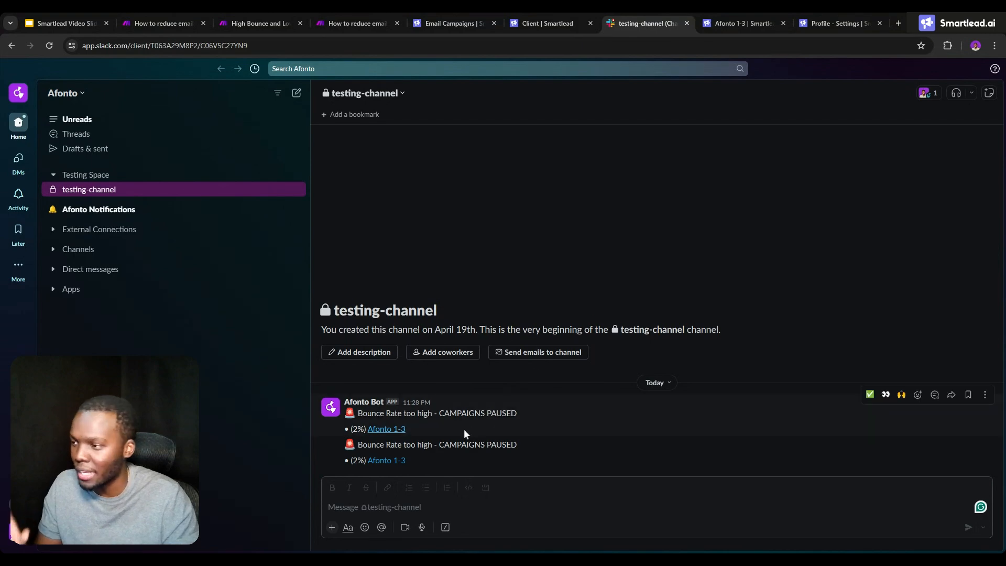
- Back in Make, remove the status equal to ACTIVE condition from the ACTIVE filter, keeping only the client_id condition
click(185, 21)
click(352, 292)
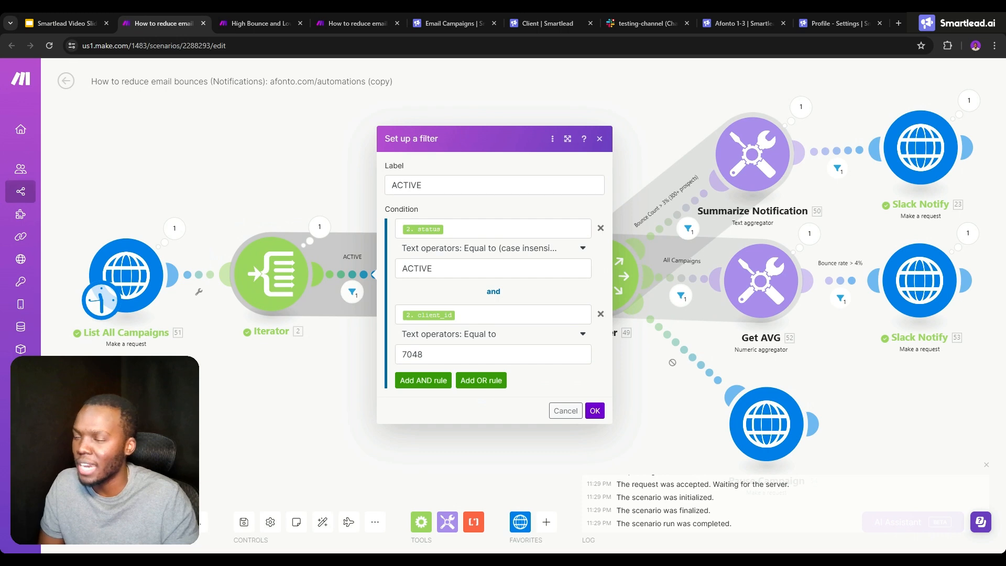
click(600, 228)
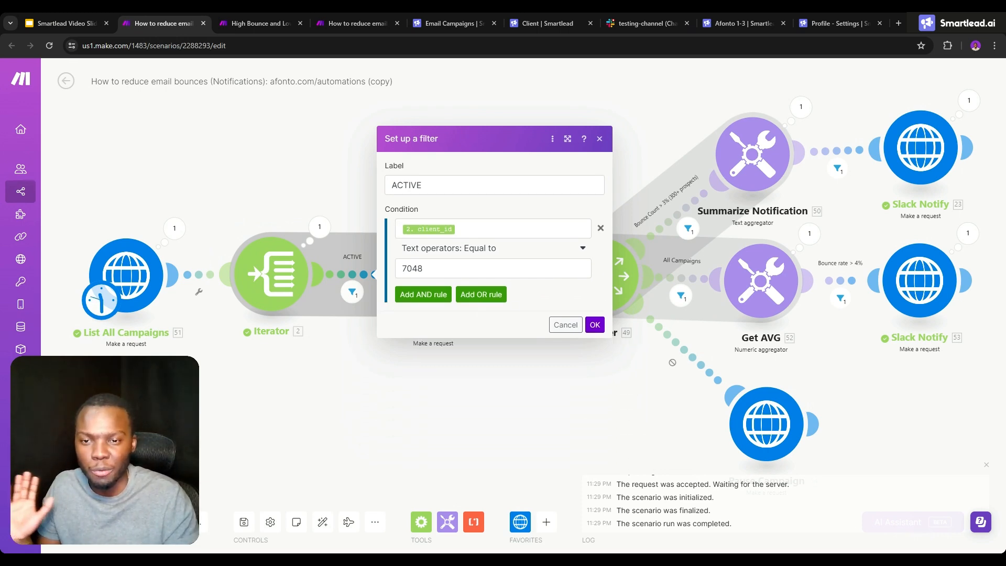
click(593, 323)
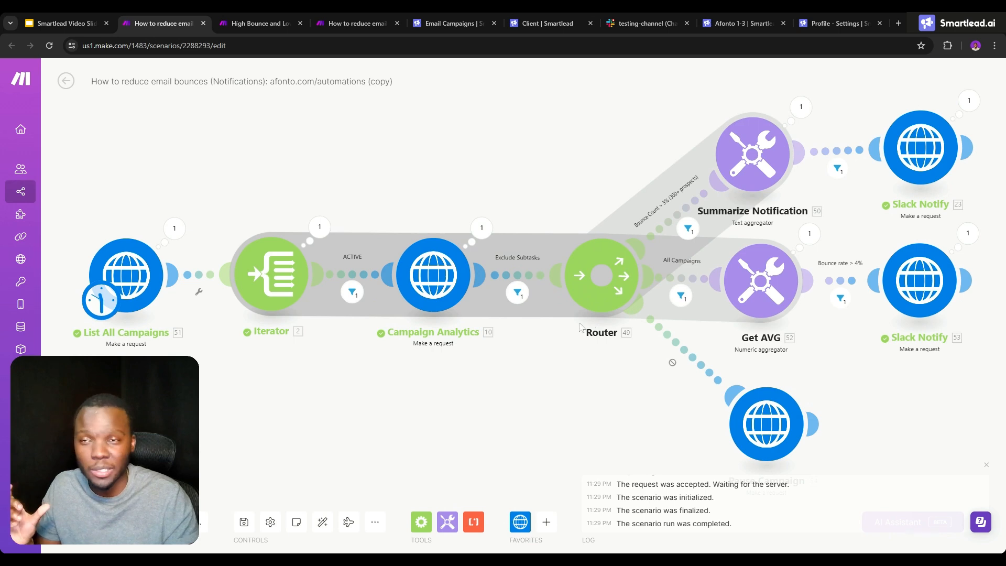
- Review the Afonto 1-3 progress in Smartlead, rerun the Make scenario and check the new notification in Slack
click(439, 11)
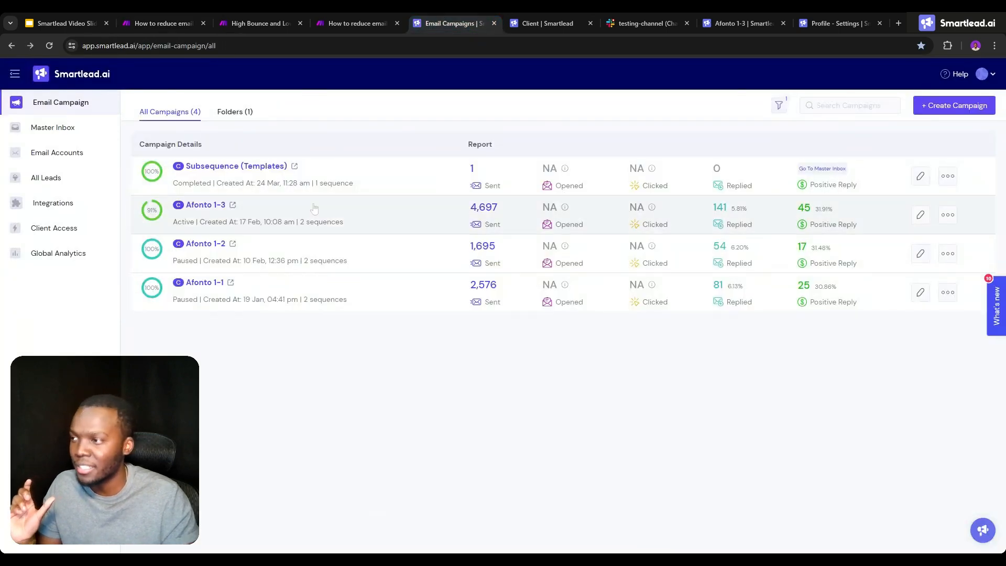
mouse_move(149, 215)
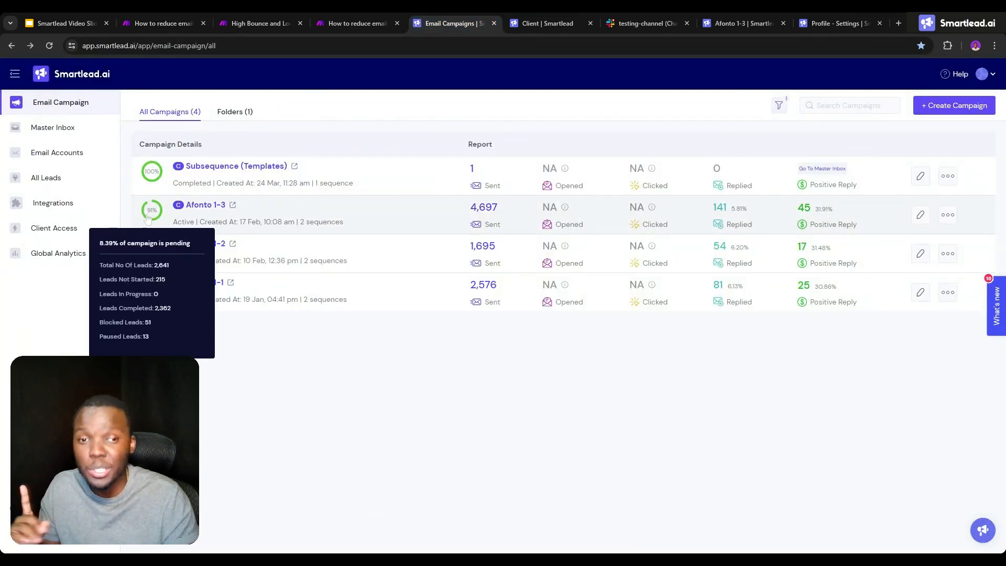
click(182, 17)
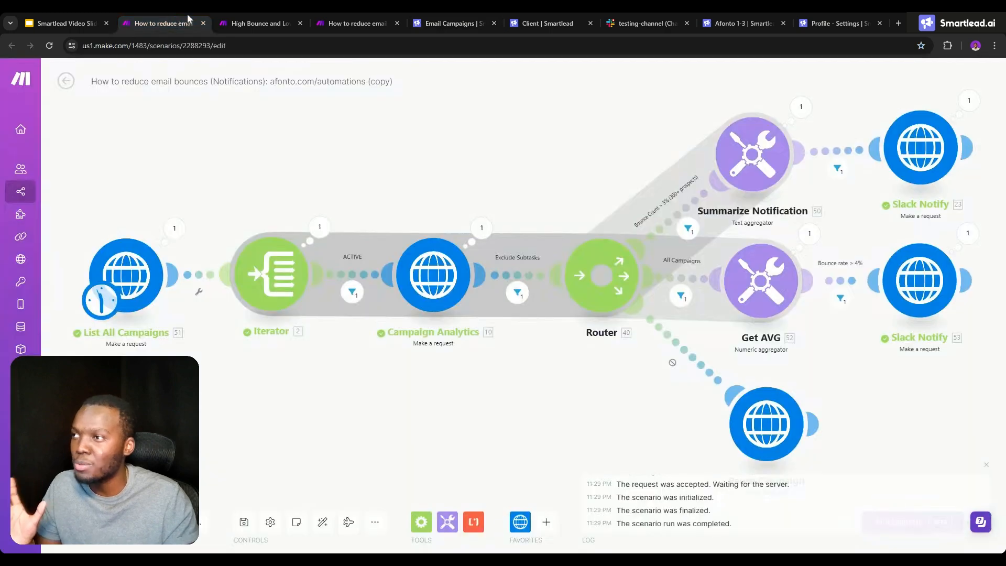
click(89, 522)
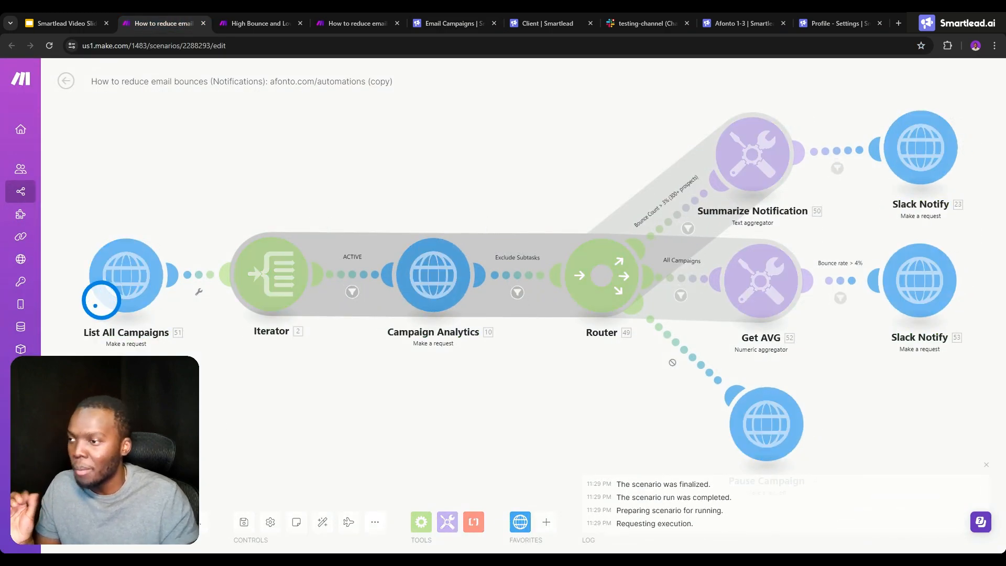
click(648, 16)
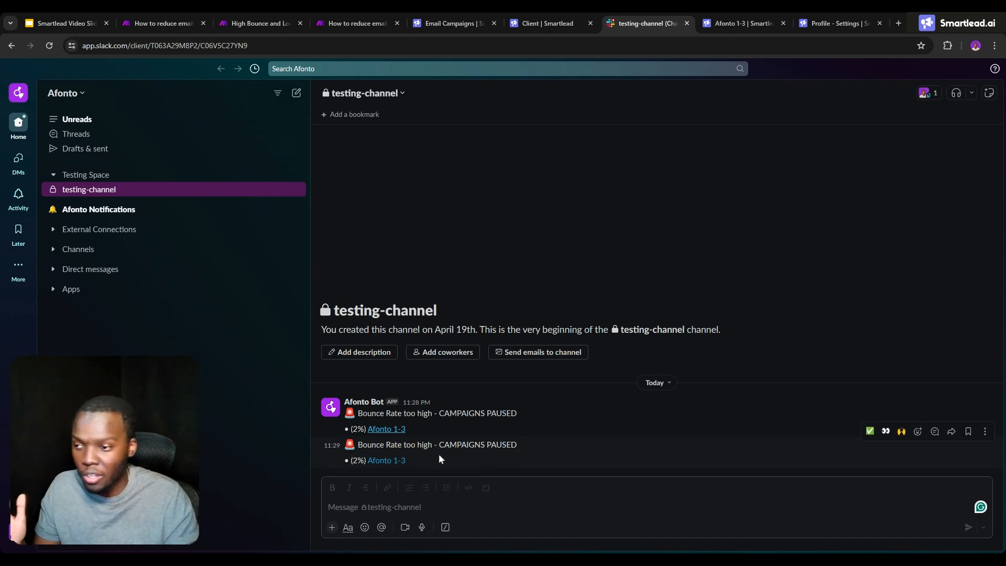
- Examine the filters before and after Summarize Notification in Make and compare them with the campaigns listed in Slack
click(170, 15)
click(837, 168)
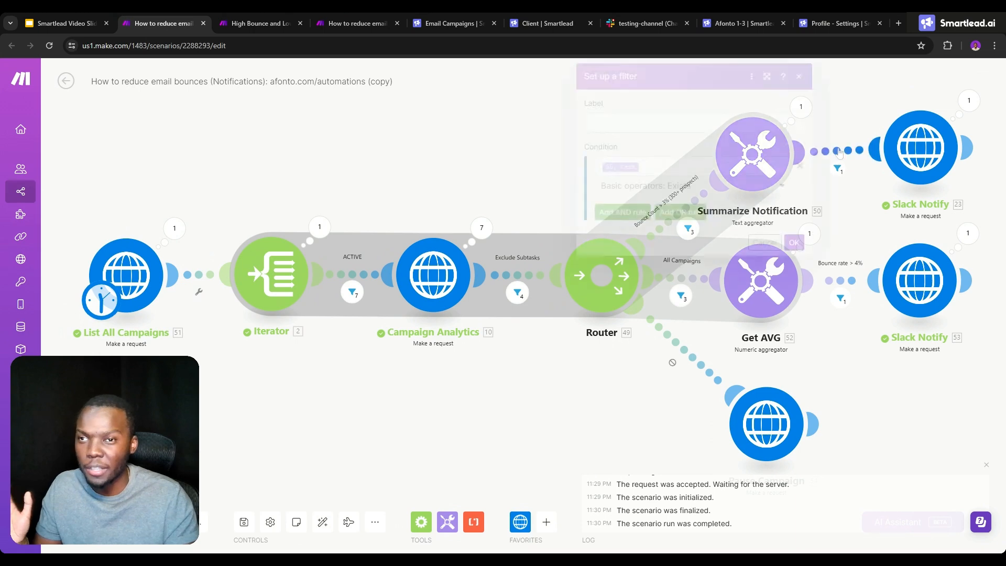
click(886, 218)
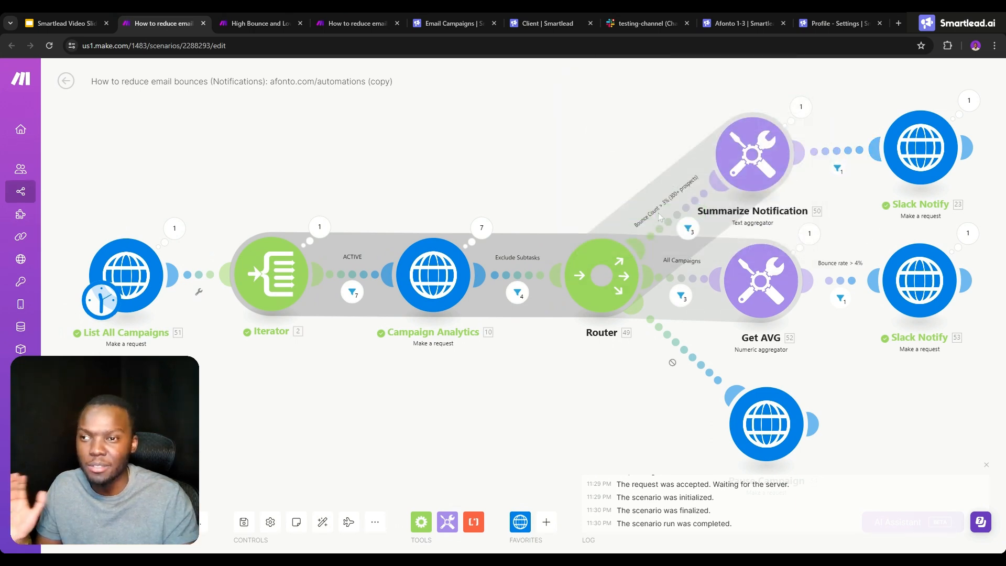
click(675, 225)
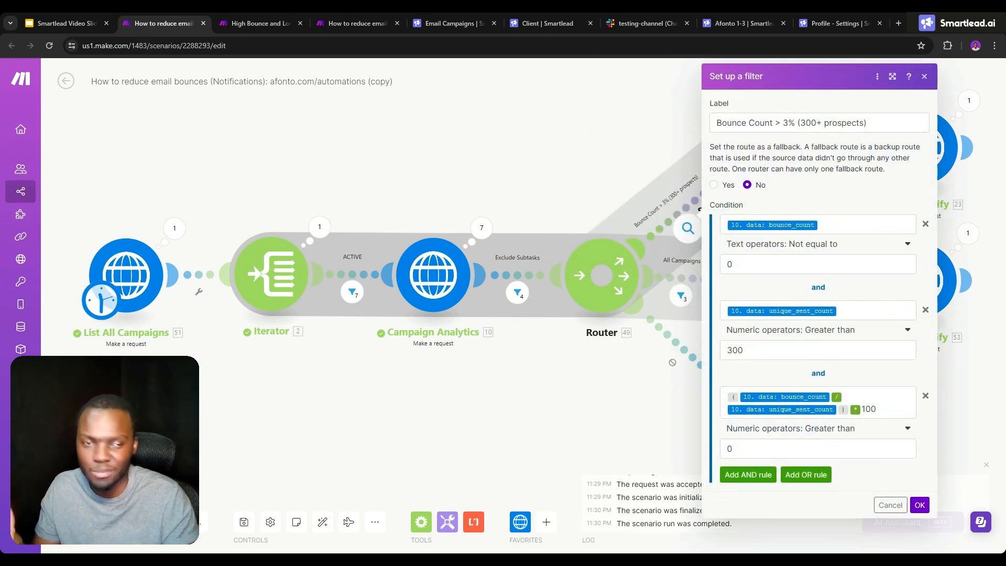
click(623, 21)
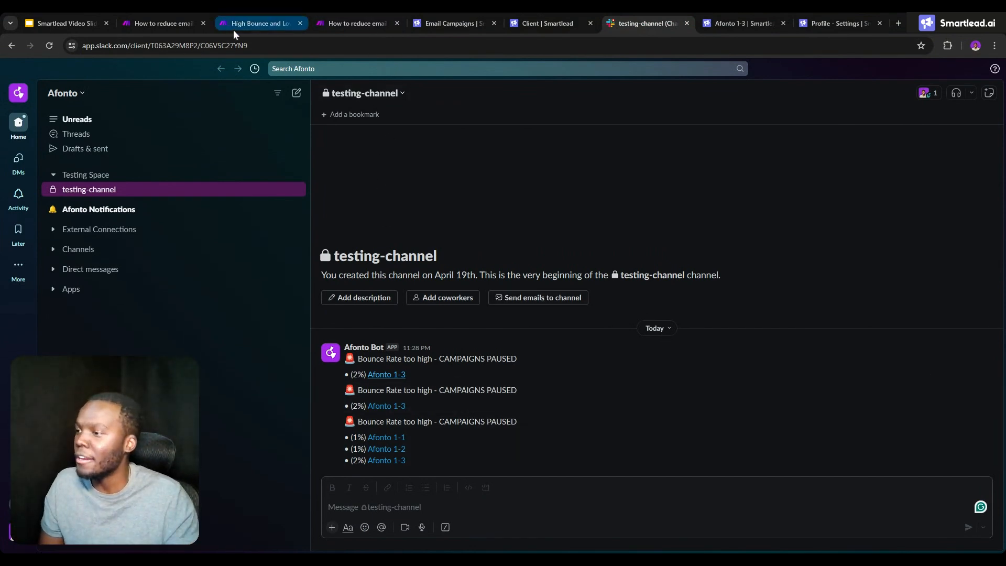
- Inspect the last run data of the Slack Notify module after Get AVG and look for its message in testing-channel
click(179, 23)
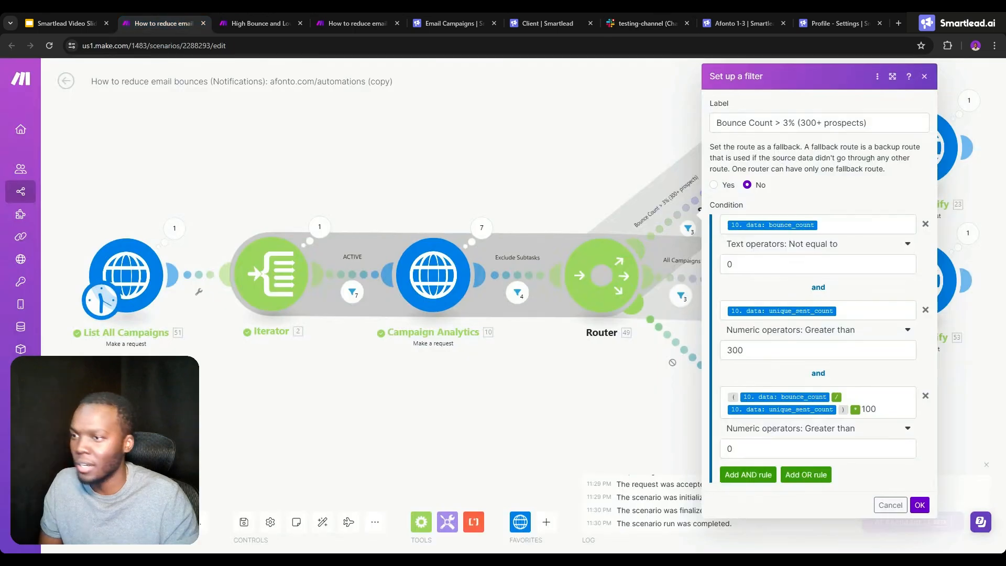
click(967, 233)
scroll(769, 532, down, 1)
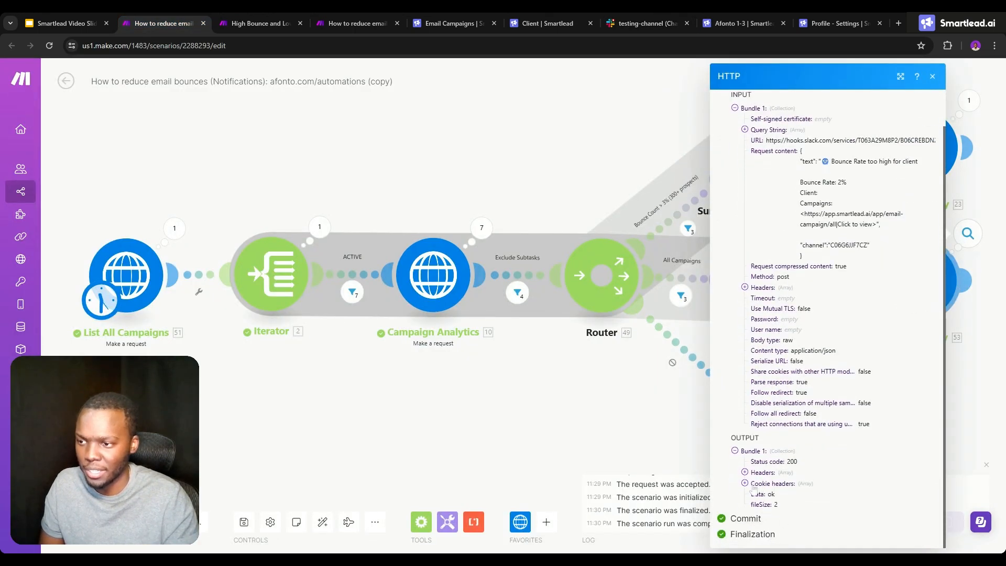
click(626, 23)
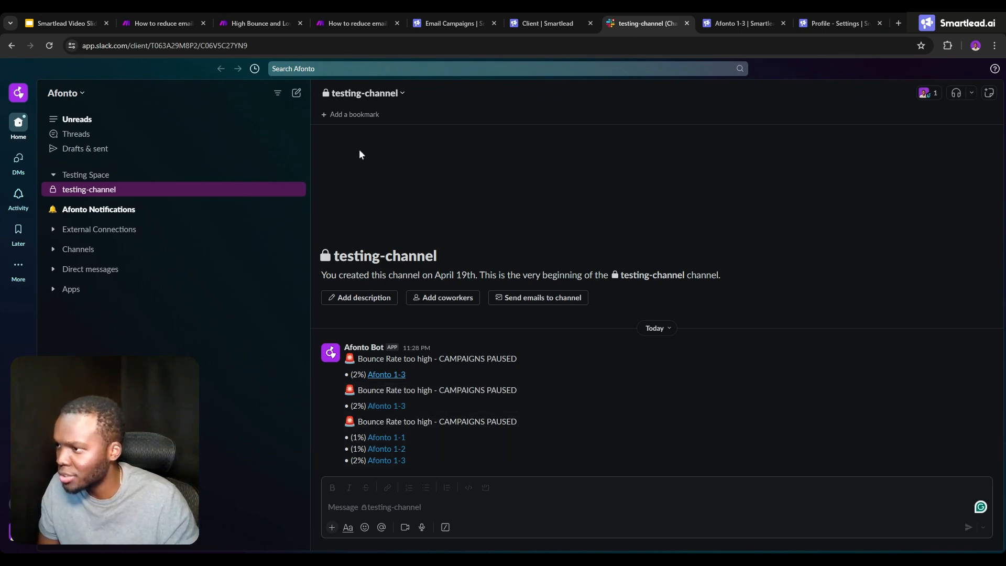
- Switch to Make and review the request settings and message content of the Slack Notify module after Get AVG
click(157, 23)
click(635, 383)
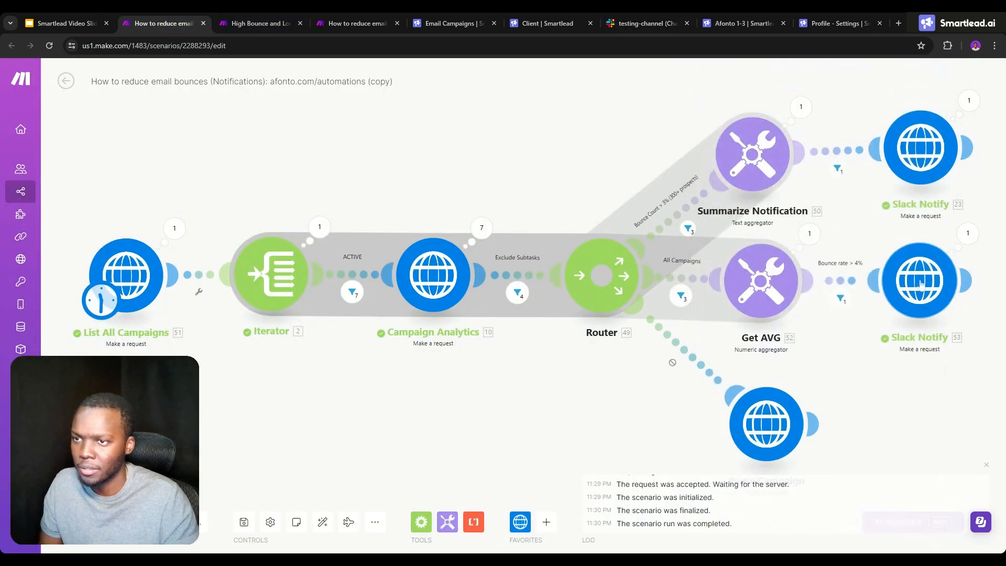
click(916, 283)
scroll(760, 335, down, 2)
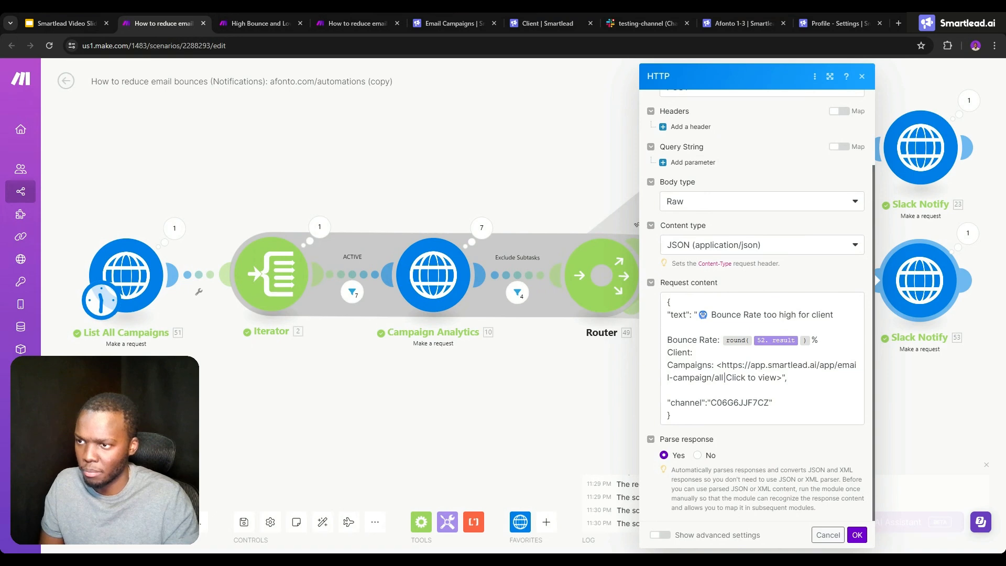
click(695, 352)
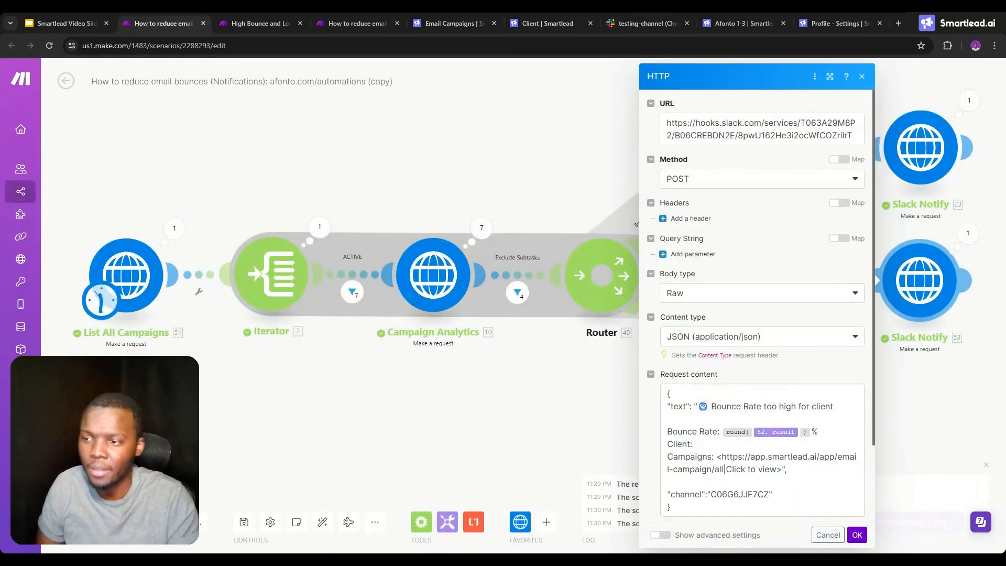
- Copy channel ID C06V5C27YN9 from the Slack Notify module after Summarize Notification into the request content of the one after Get AVG
click(922, 135)
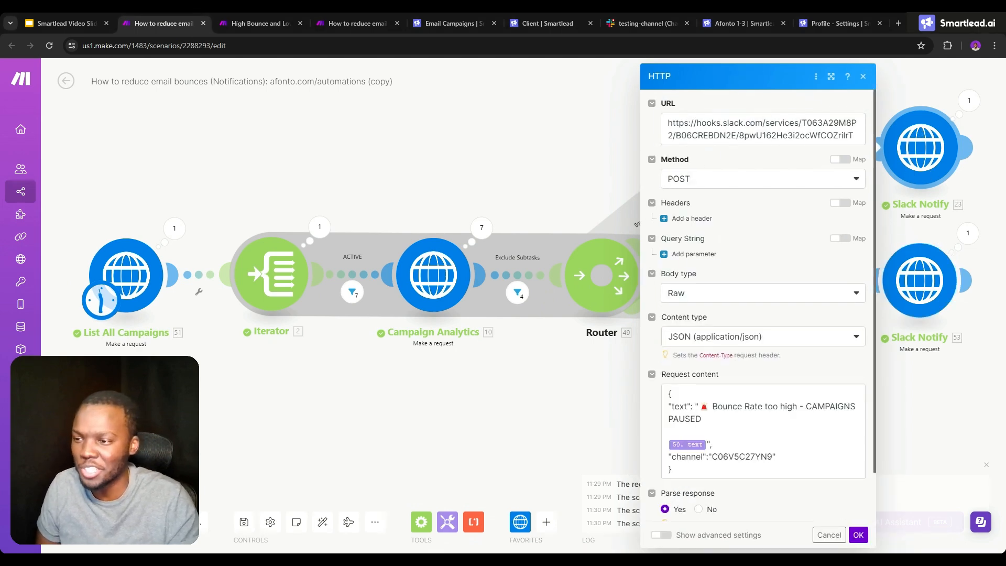
click(738, 457)
double_click(737, 456)
key(ctrl+c)
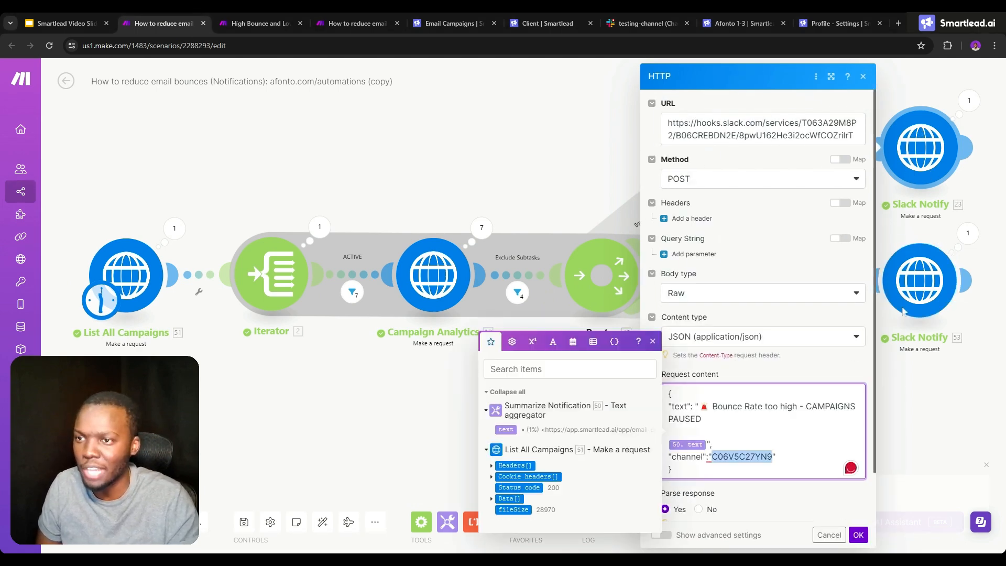
click(913, 292)
double_click(740, 494)
key(ctrl+v)
click(857, 535)
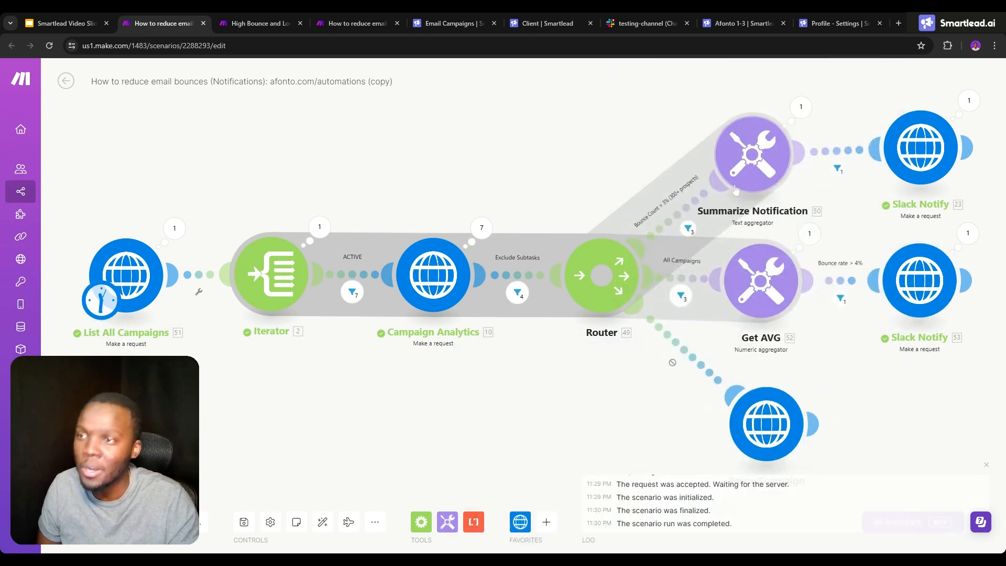
- Disable the route from the router to Summarize Notification and run the scenario once
click(674, 214)
click(649, 183)
right_click(666, 222)
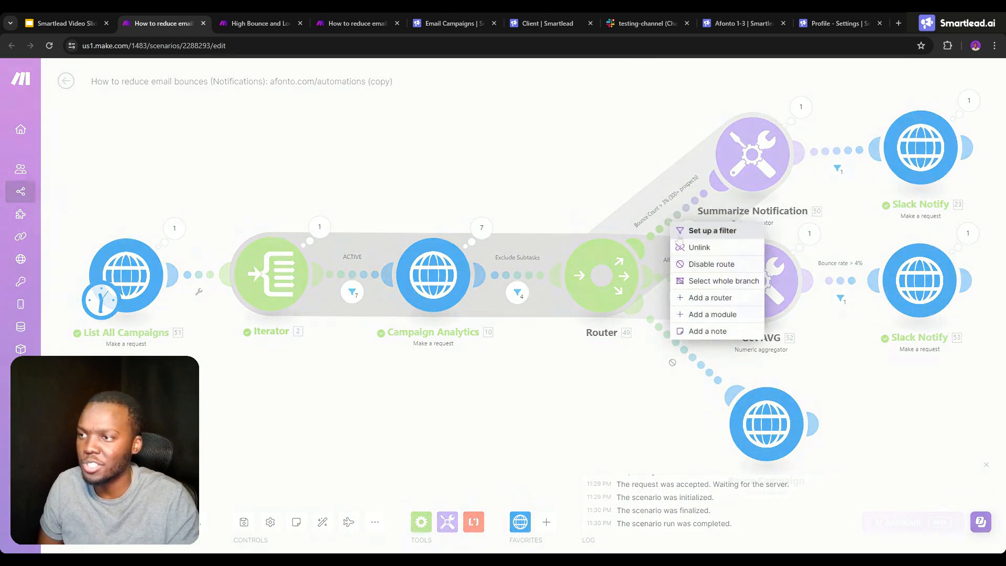
click(711, 263)
click(88, 522)
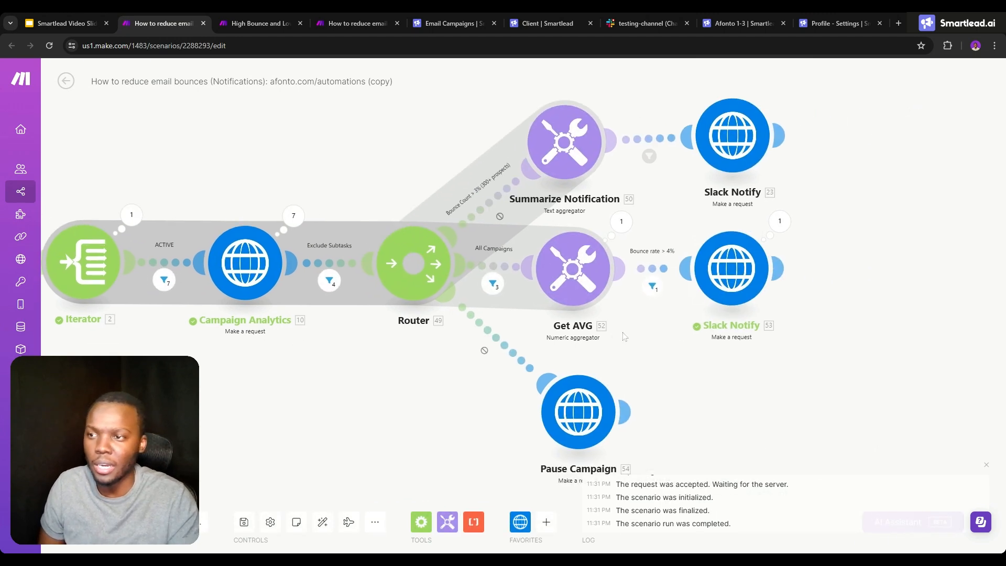
- Review the request content of the Slack Notify module after Get AVG, including its channel and campaigns link
click(731, 268)
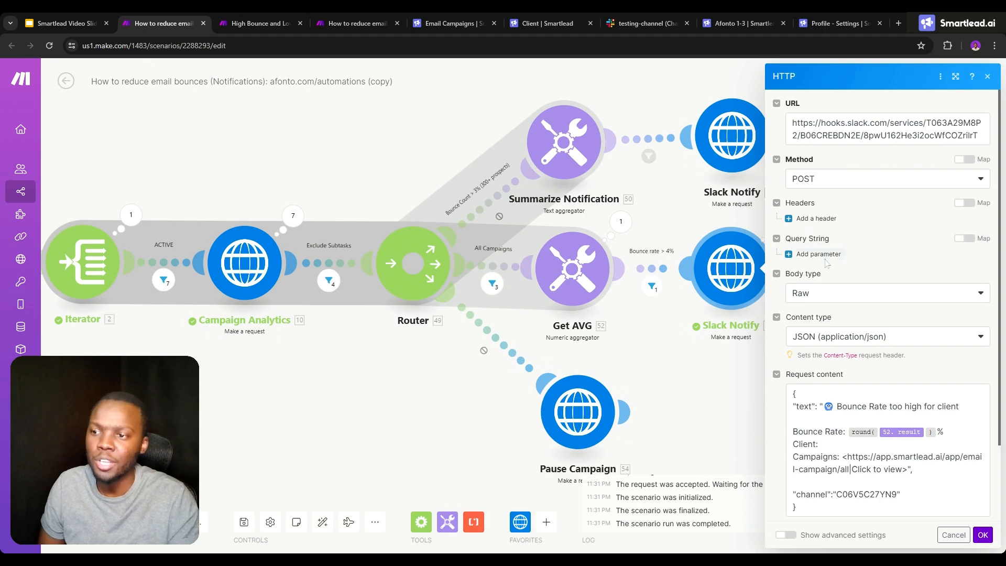
scroll(888, 431, down, 2)
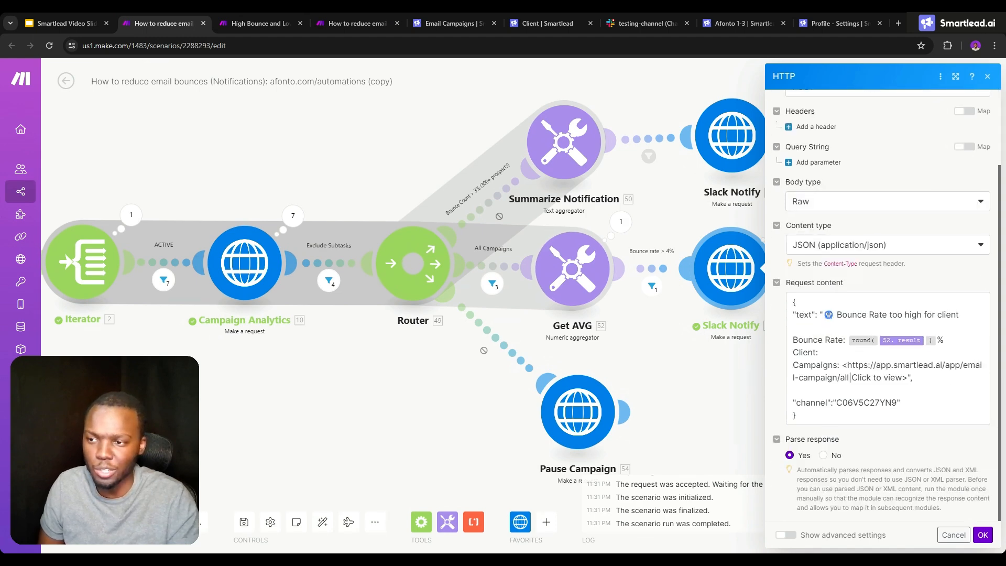
drag(842, 364, 907, 377)
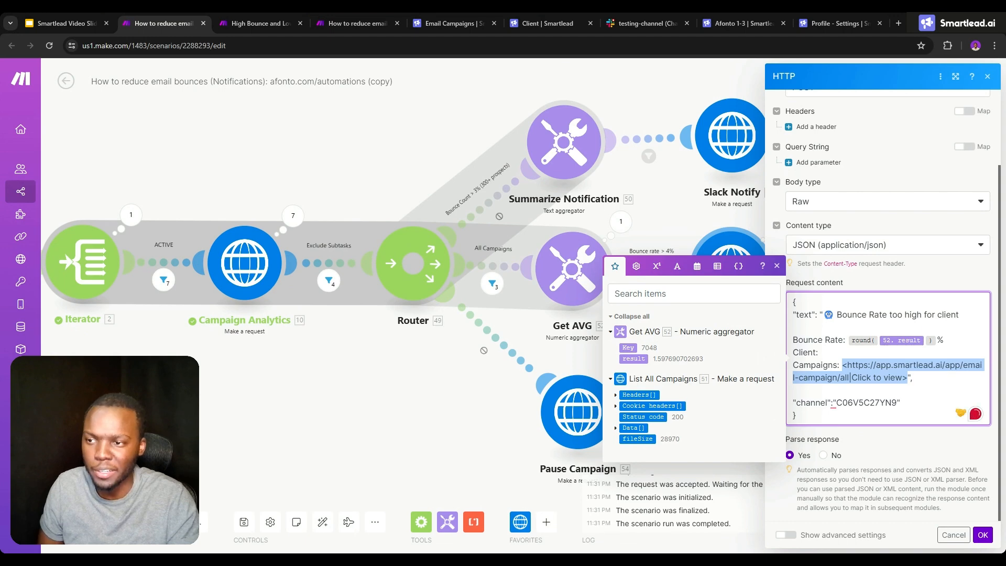
click(689, 238)
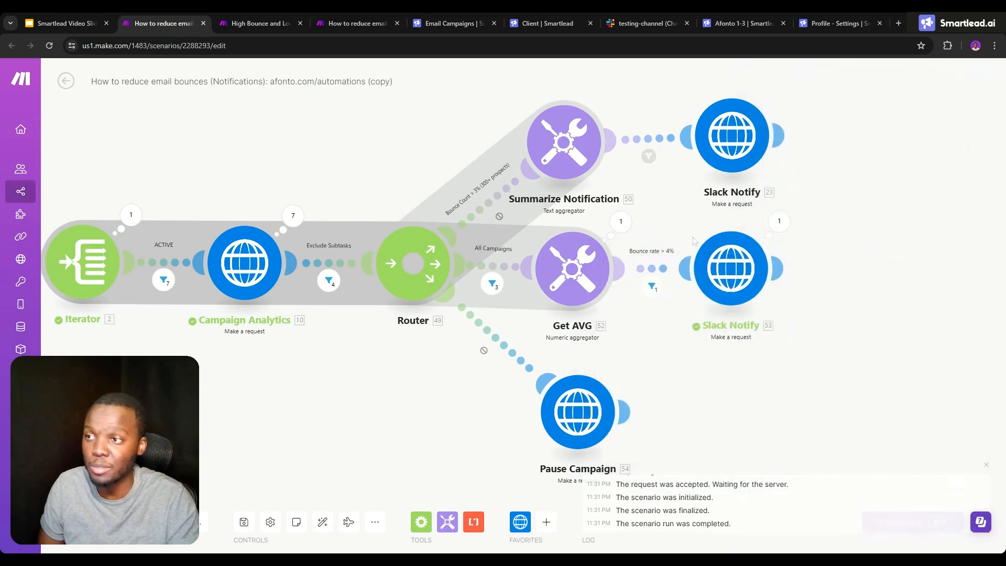
- Try adding a Slack Create a Message module after the Slack Notify module on the Get AVG route
click(777, 268)
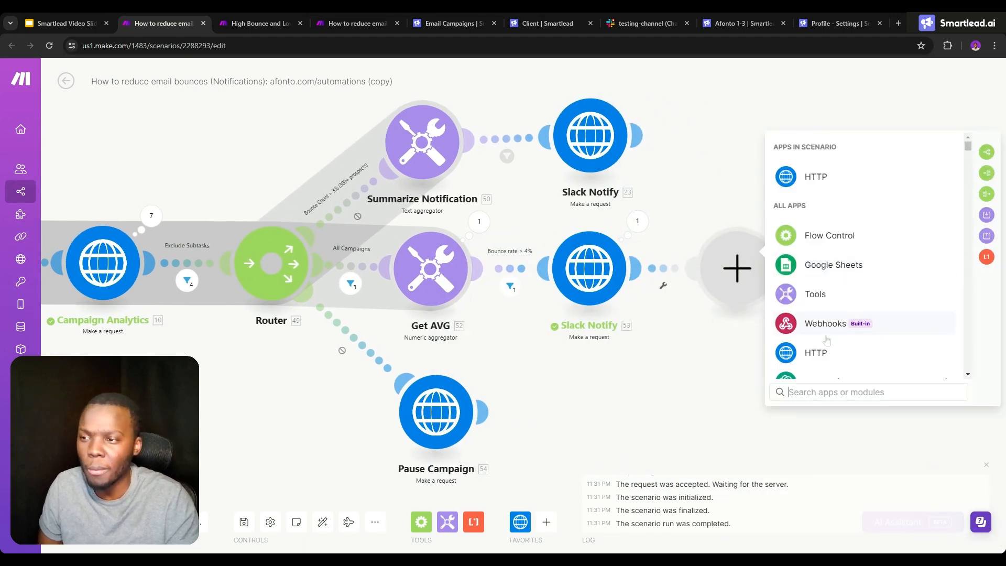
text(Slack)
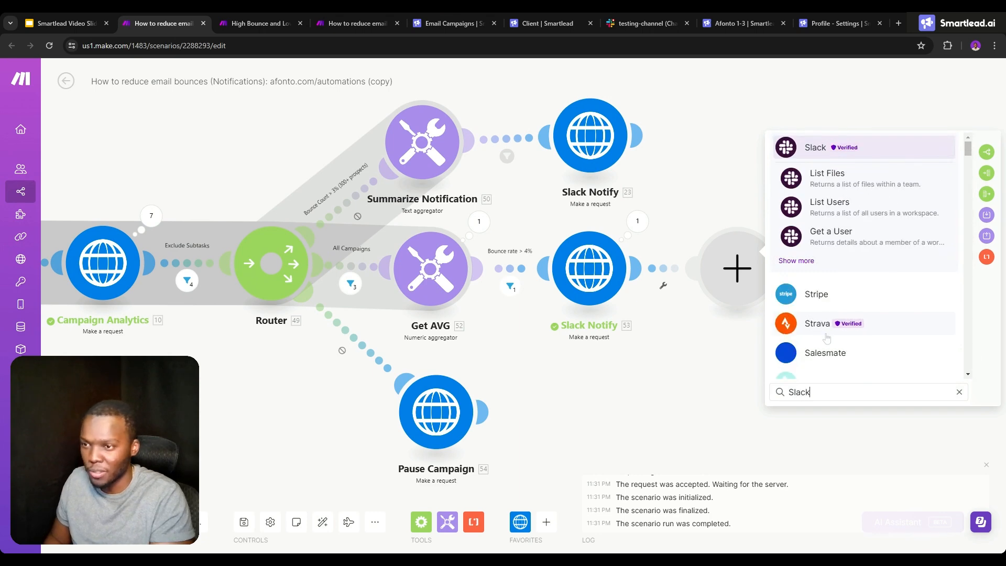
click(795, 262)
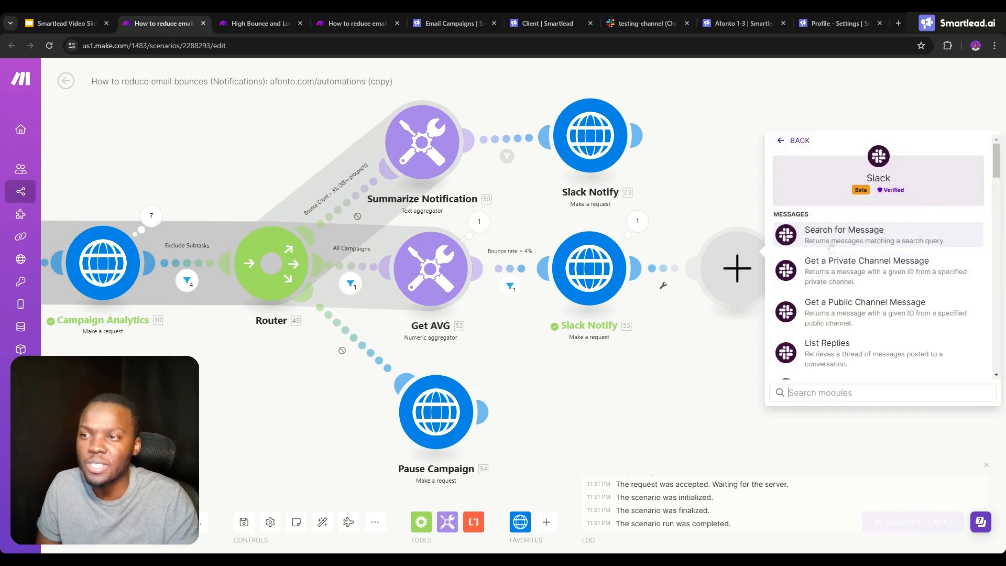
scroll(824, 289, down, 2)
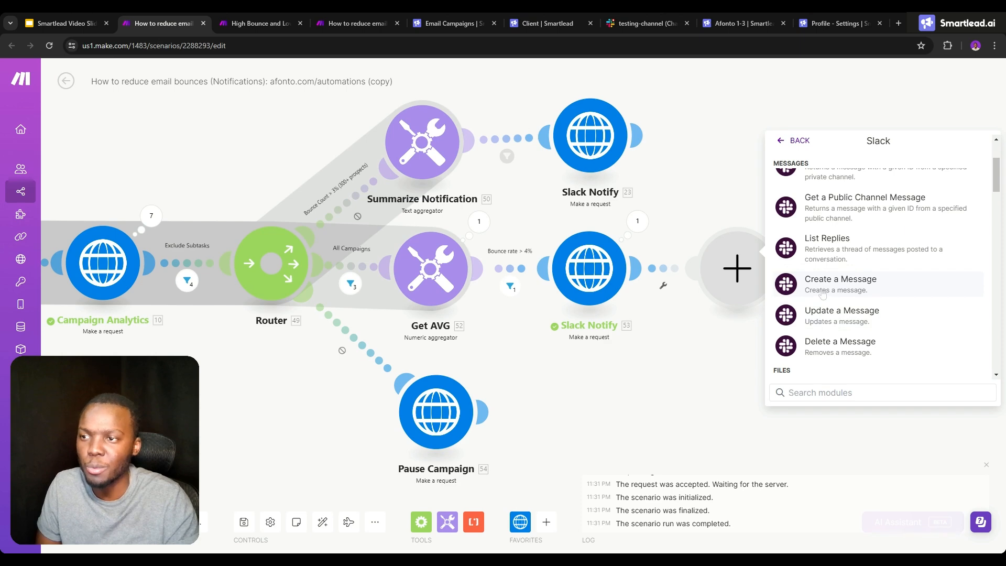
click(822, 294)
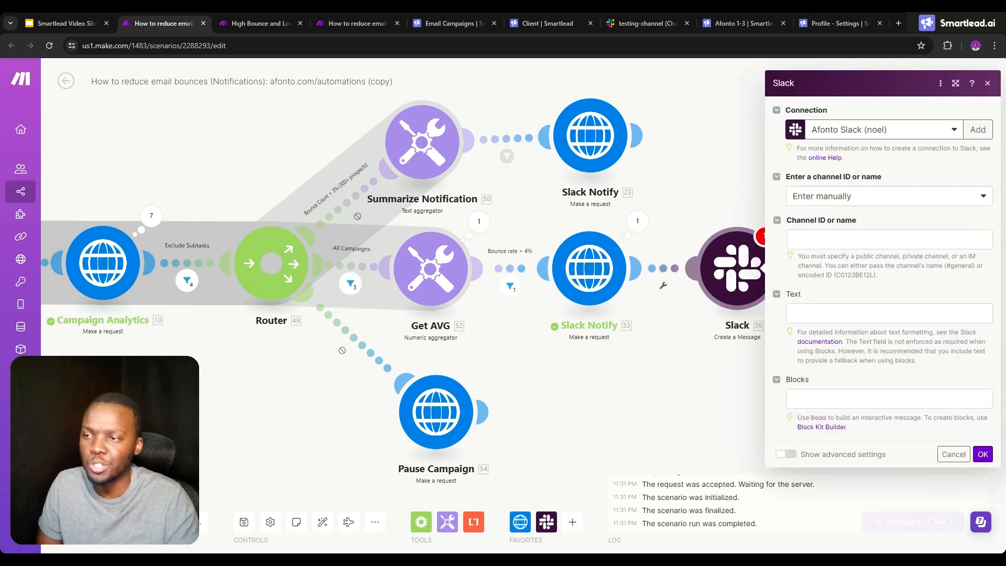
- Look at the connection types for a new Slack connection, cancel it and delete the Create a Message module
click(787, 238)
click(885, 313)
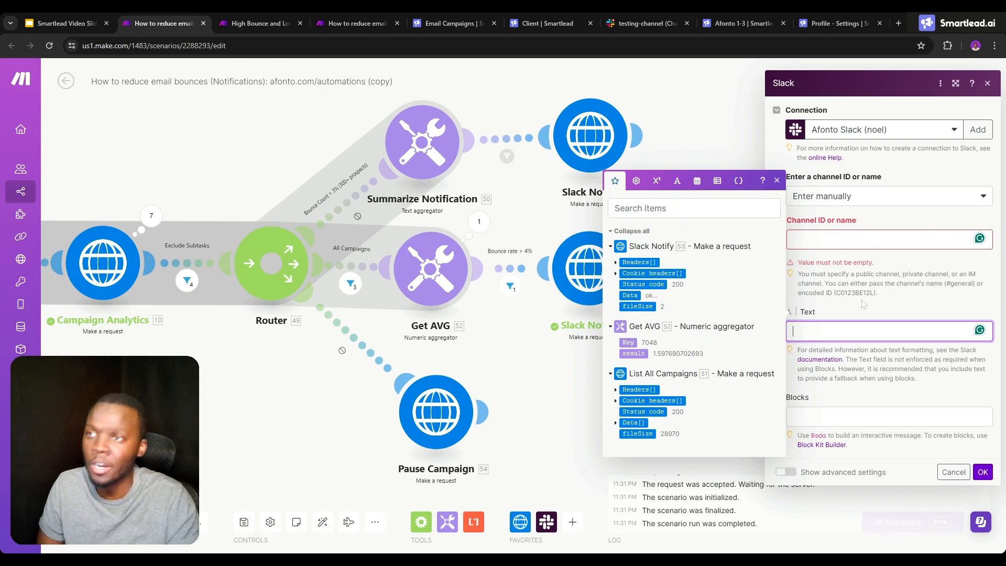
click(977, 130)
click(762, 132)
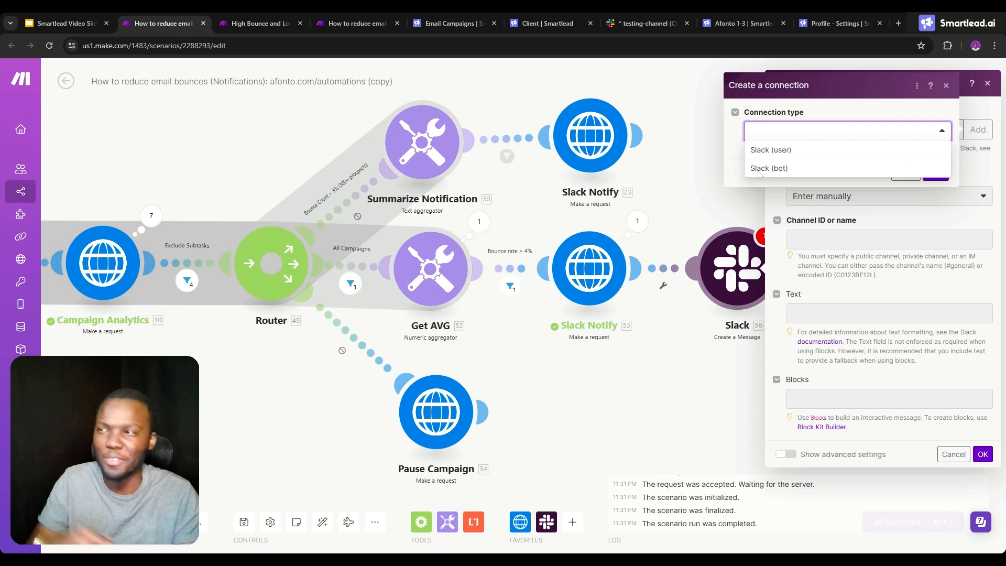
key(Escape)
right_click(736, 253)
click(760, 376)
- Check the new notification in Slack, and examine Pause Campaign, Summarize Notification and Slack Notify in the High Bounce and Low Leads monitoring scenario
click(664, 20)
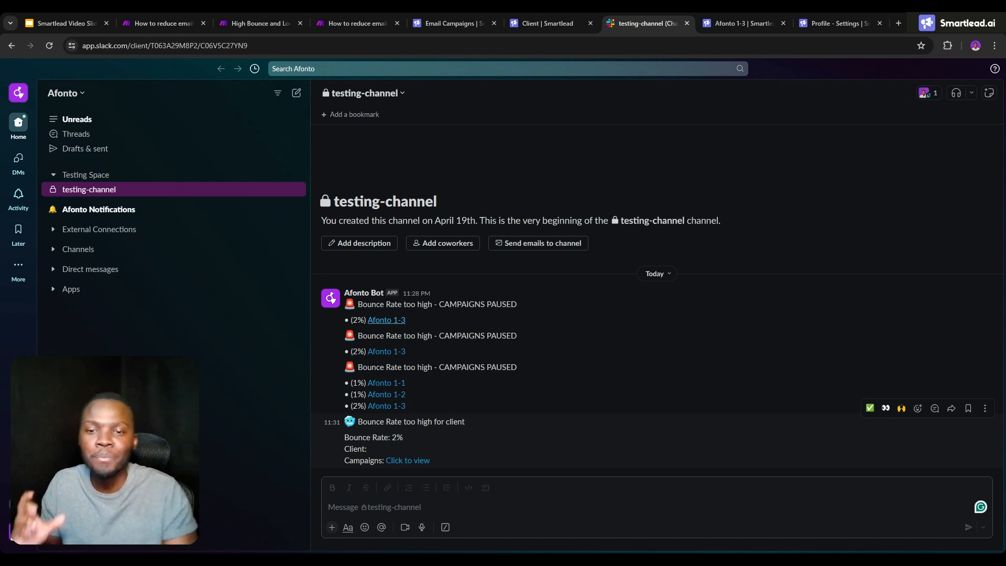
click(259, 21)
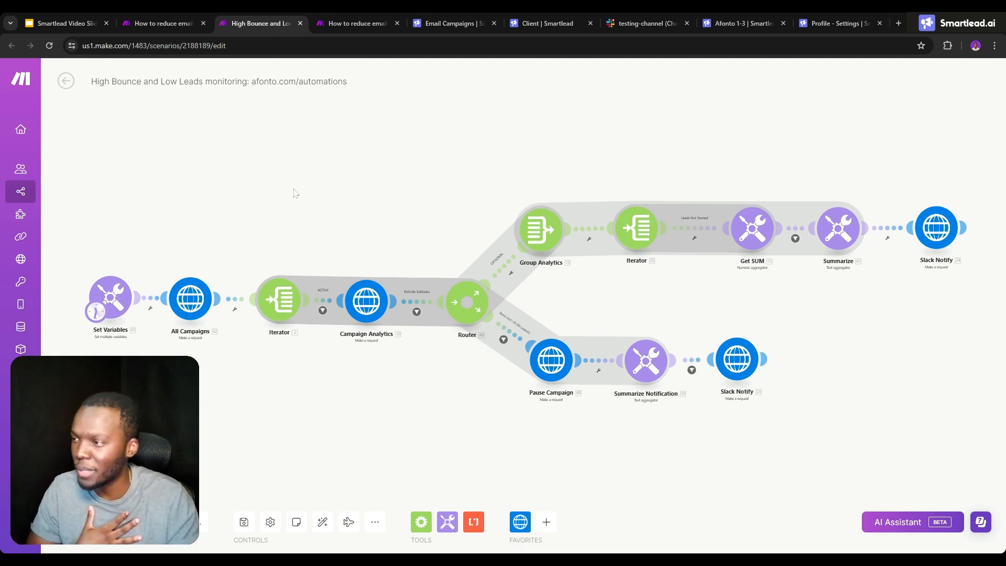
scroll(293, 191, up, 3)
drag(396, 188, 329, 157)
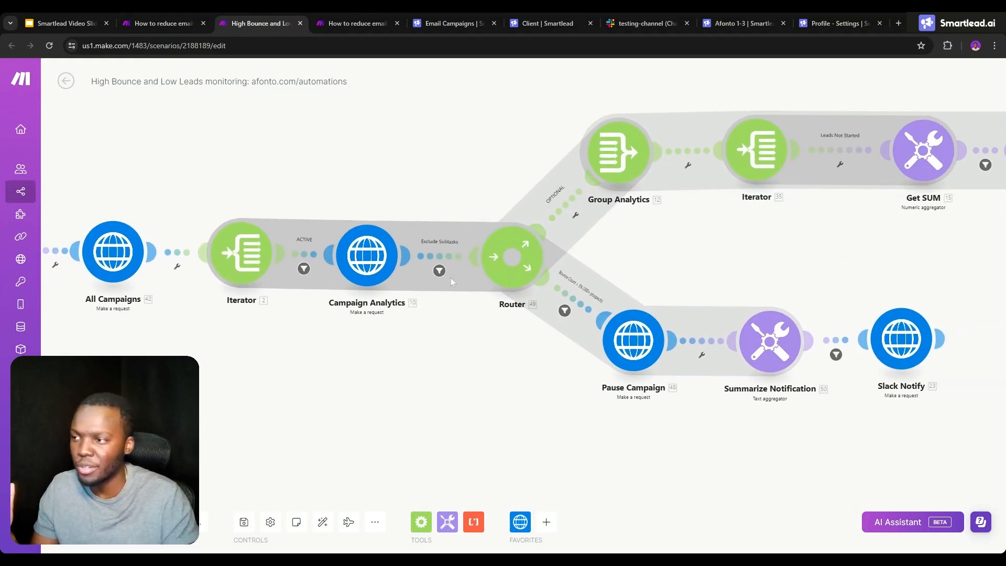
click(634, 340)
click(556, 400)
click(780, 344)
click(612, 410)
click(911, 347)
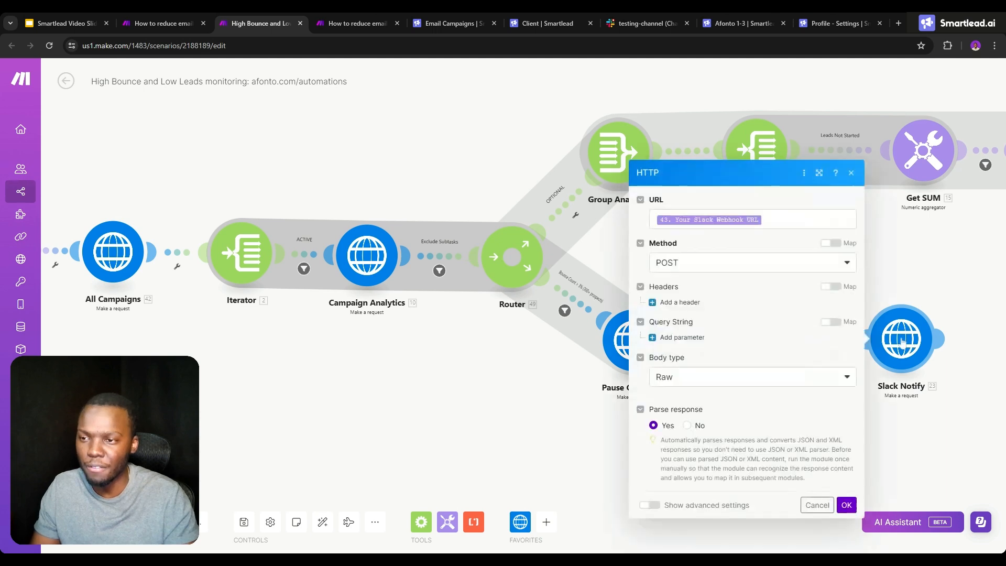
scroll(751, 314, down, 1)
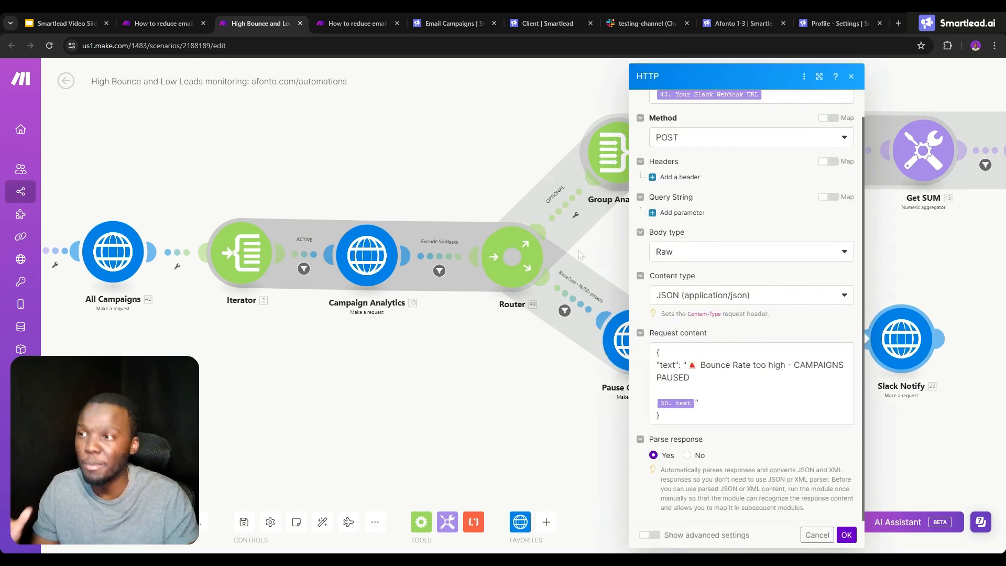
click(601, 250)
drag(630, 238, 634, 290)
right_click(377, 308)
click(412, 336)
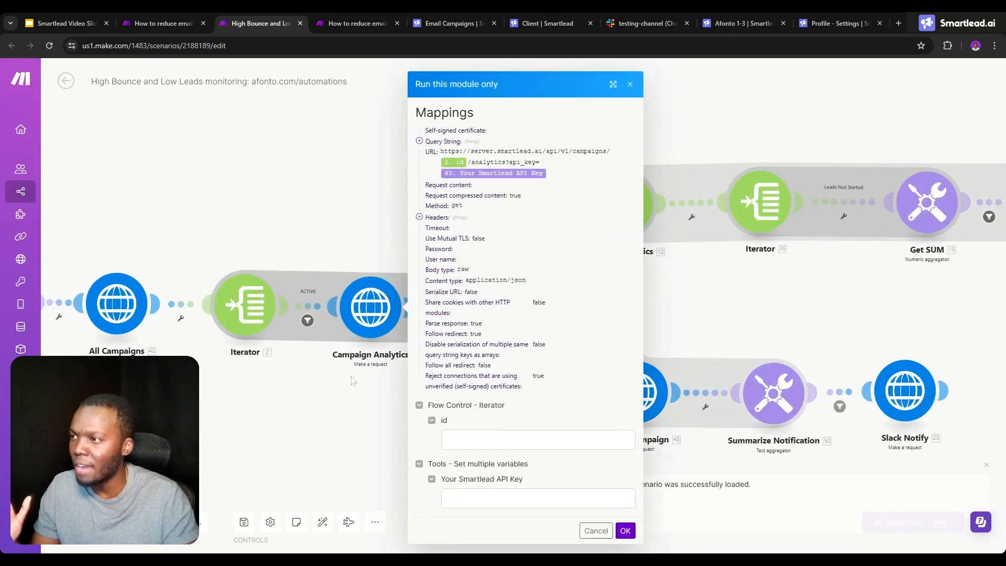
click(371, 306)
click(365, 231)
- In the How to reduce email bounces scenario, examine Campaign Analytics' first operation output data, including campaign_lead_stats
click(159, 16)
drag(236, 172, 354, 185)
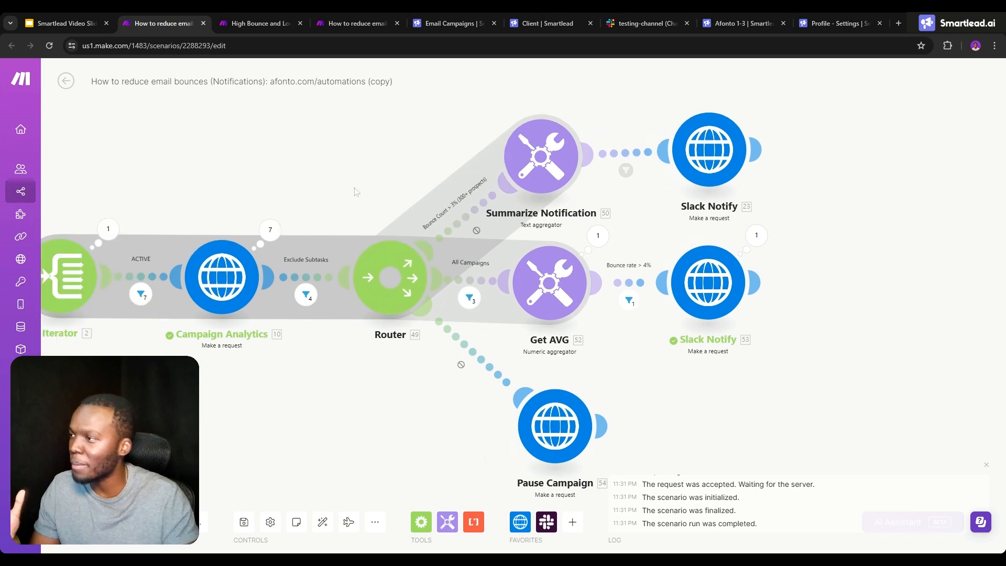
click(280, 236)
click(360, 188)
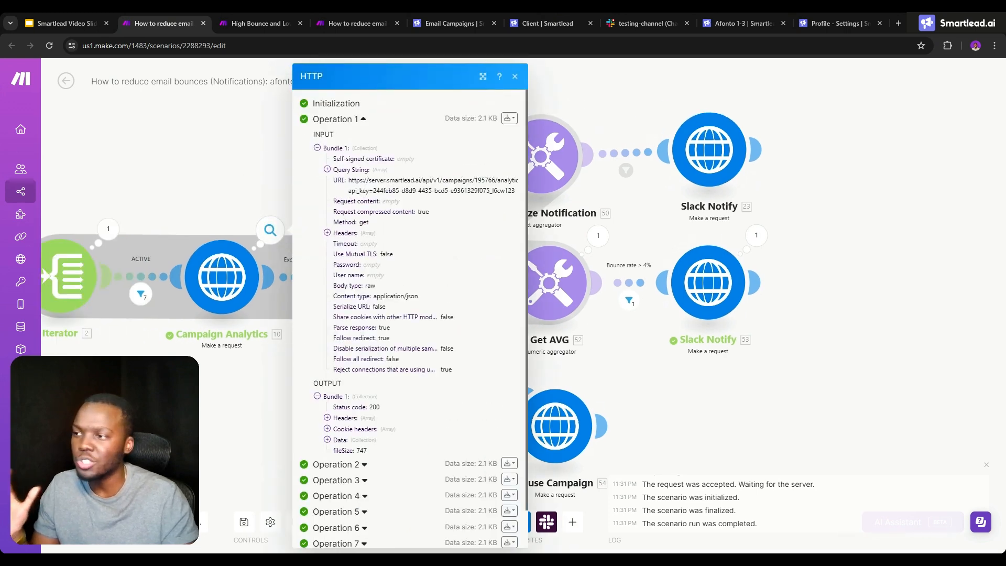
click(341, 439)
scroll(369, 361, down, 6)
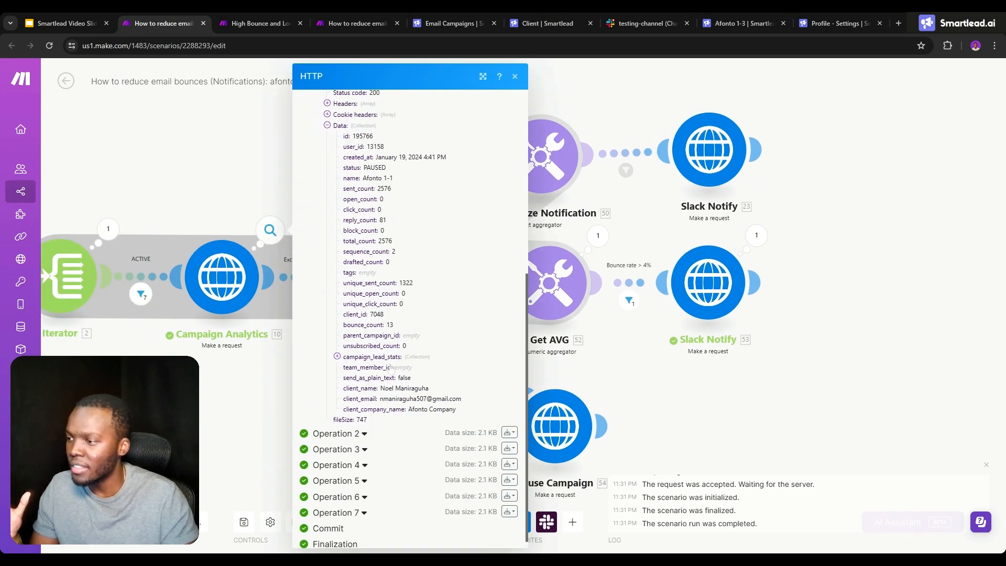
click(341, 357)
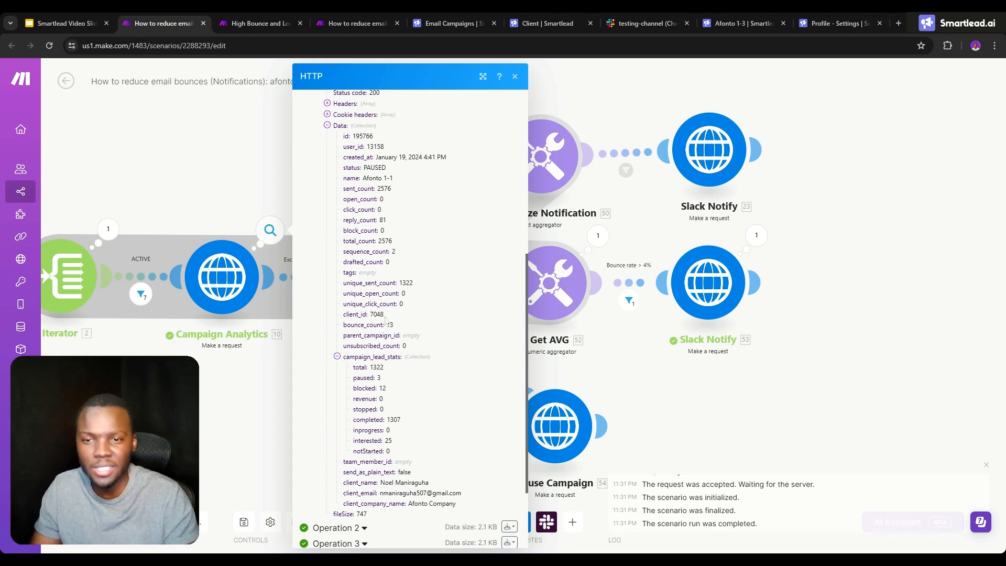
- Back in the High Bounce and Low Leads monitoring scenario, examine the Group Analytics aggregator settings and the Leads Not Started filter
click(286, 21)
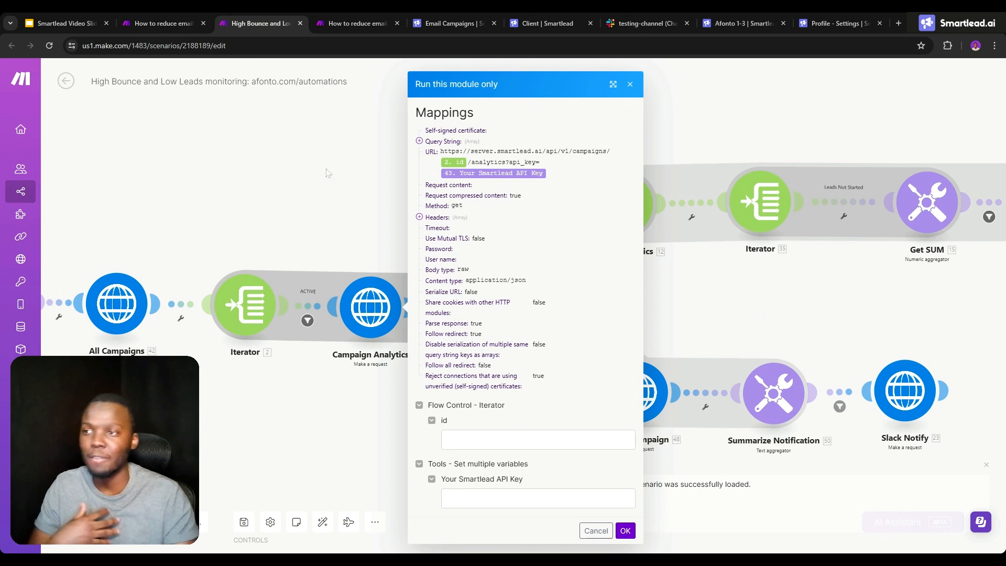
click(630, 84)
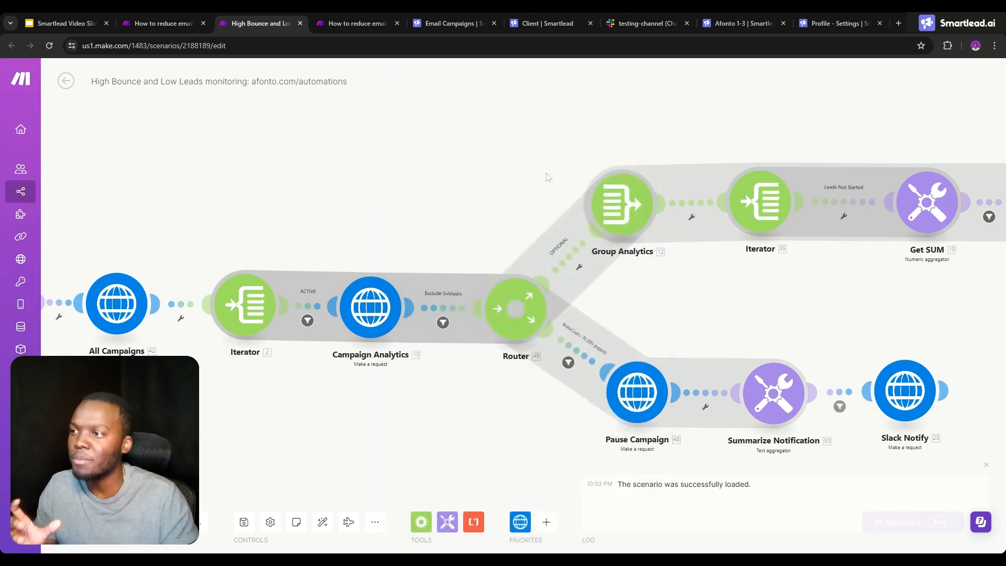
drag(525, 176, 422, 188)
drag(702, 297, 588, 308)
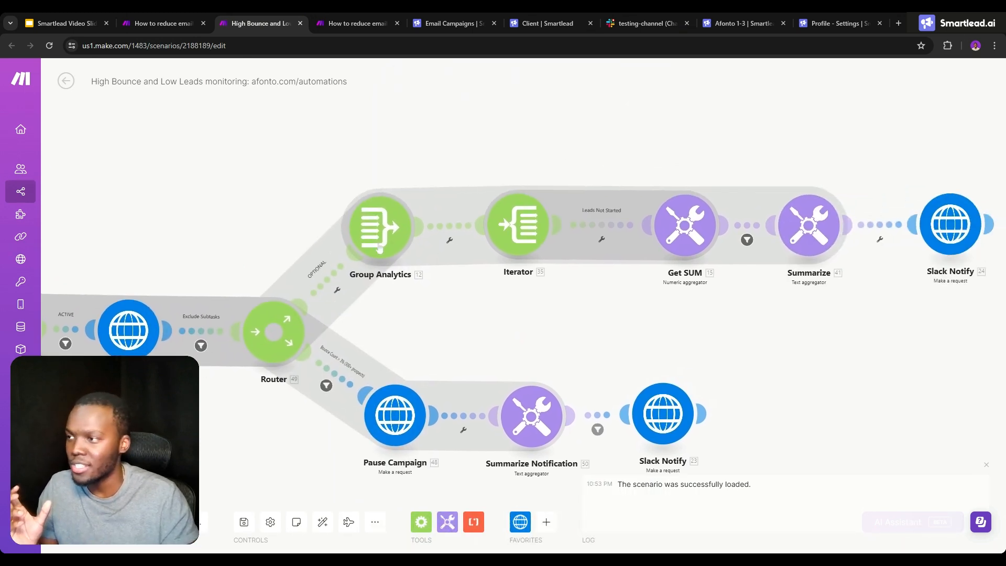
click(373, 223)
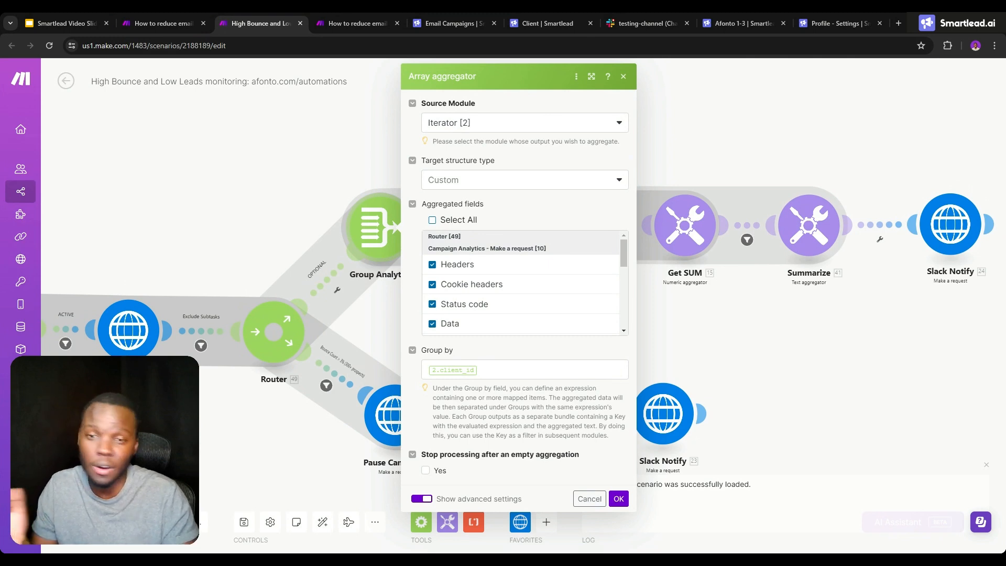
click(361, 327)
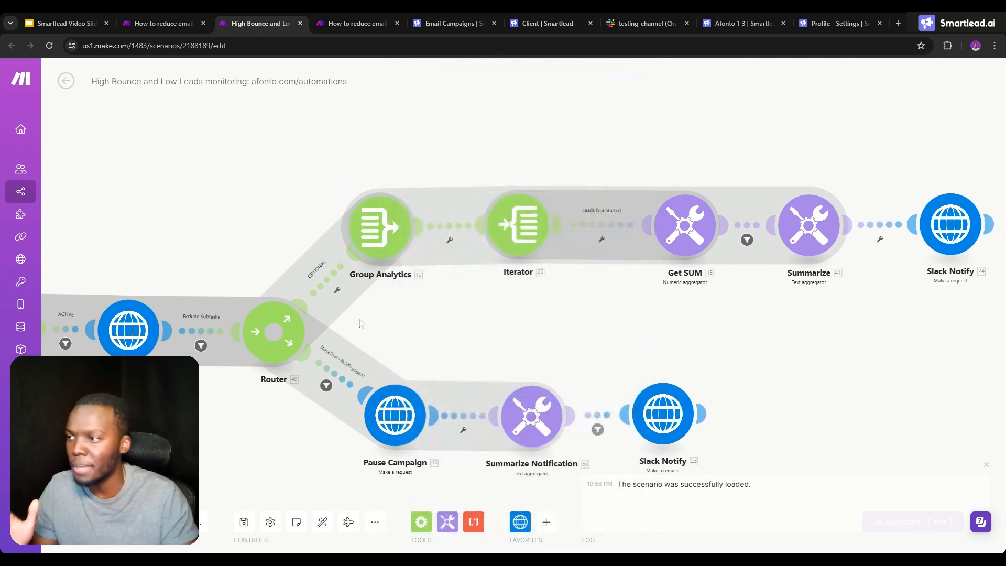
click(485, 267)
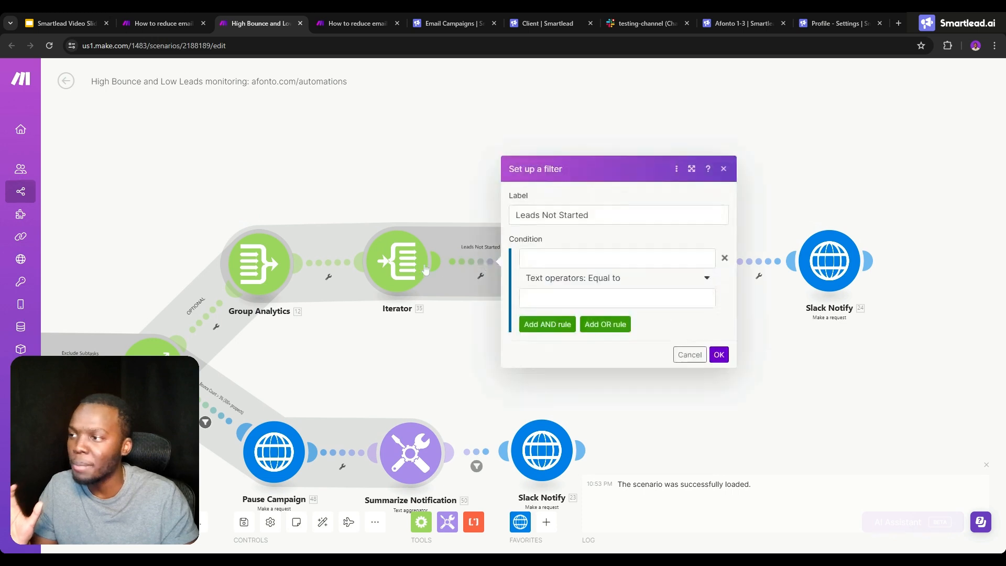
- Examine the Iterator and the Get SUM aggregator's settings, and compare its Value with notStarted in the How to reduce email bounces (Notifications) scenario's output
click(409, 263)
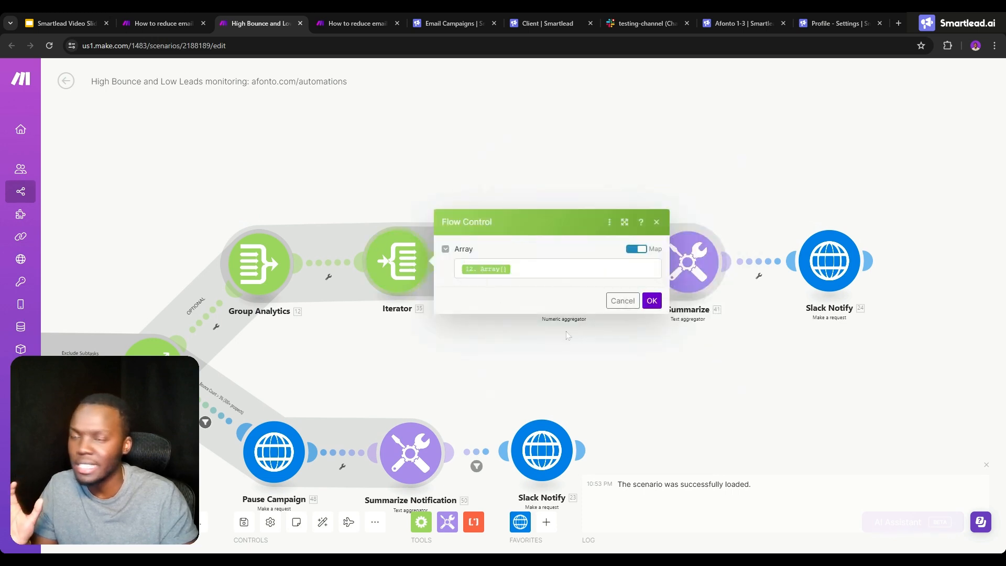
click(547, 361)
click(575, 272)
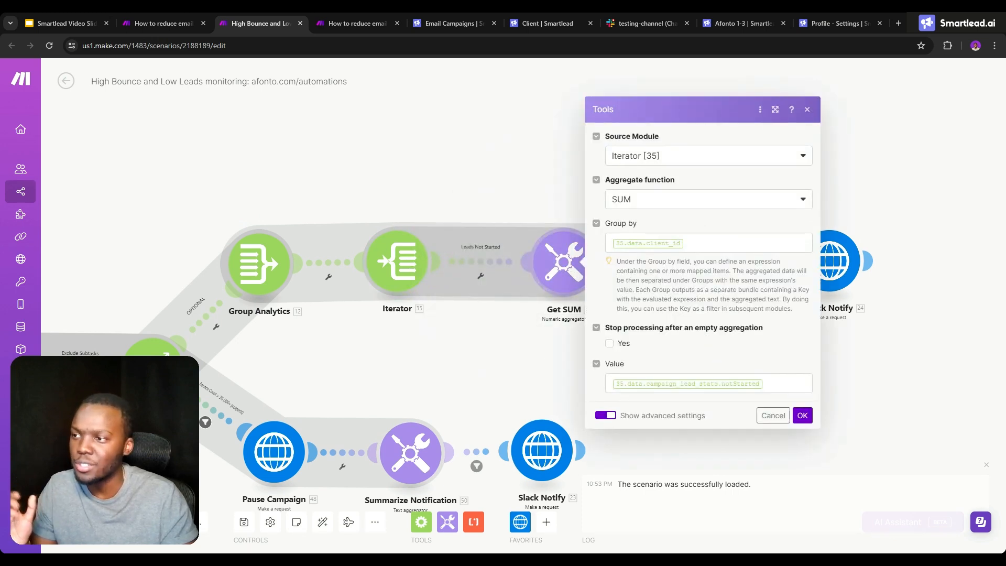
click(748, 381)
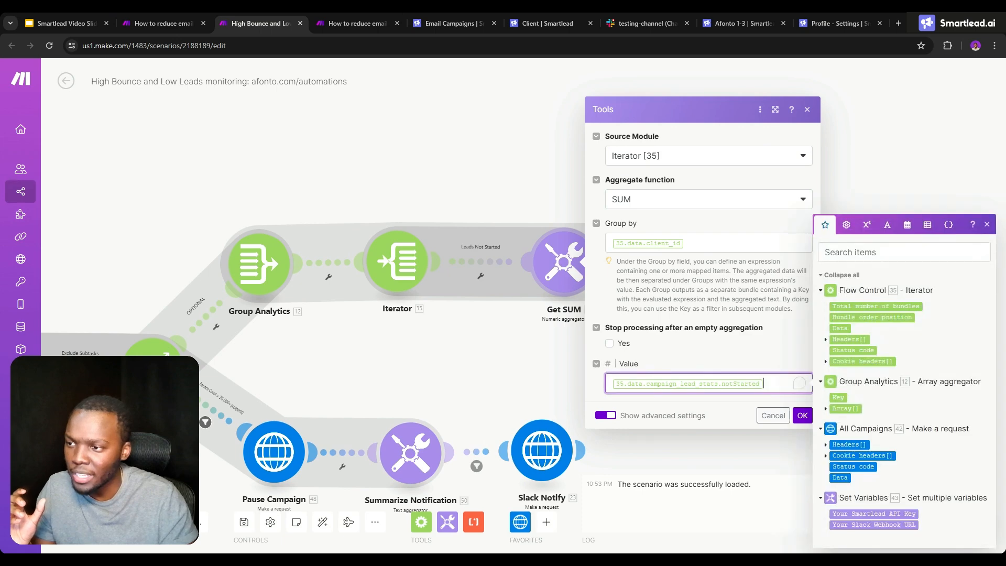
key(ctrl+a)
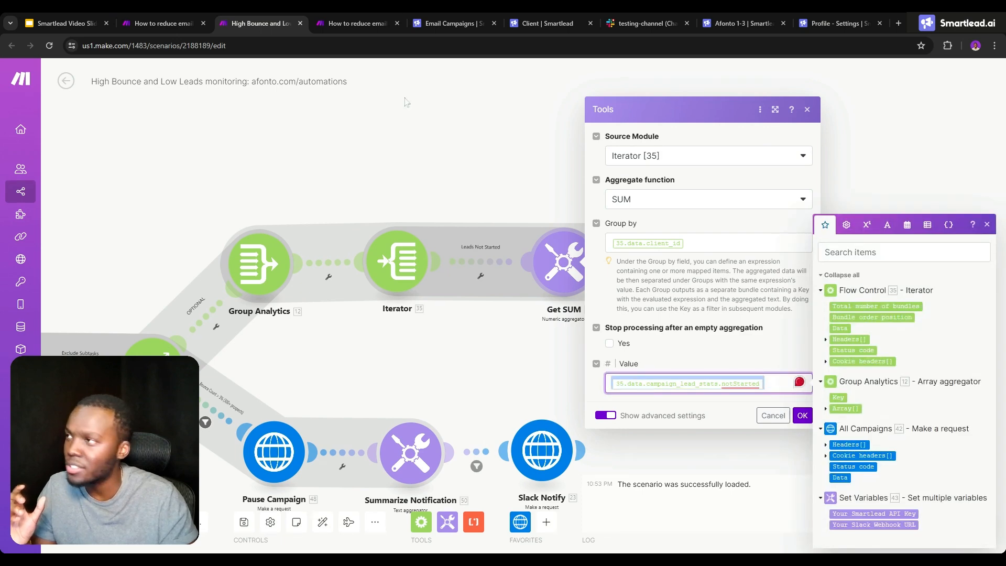
click(162, 24)
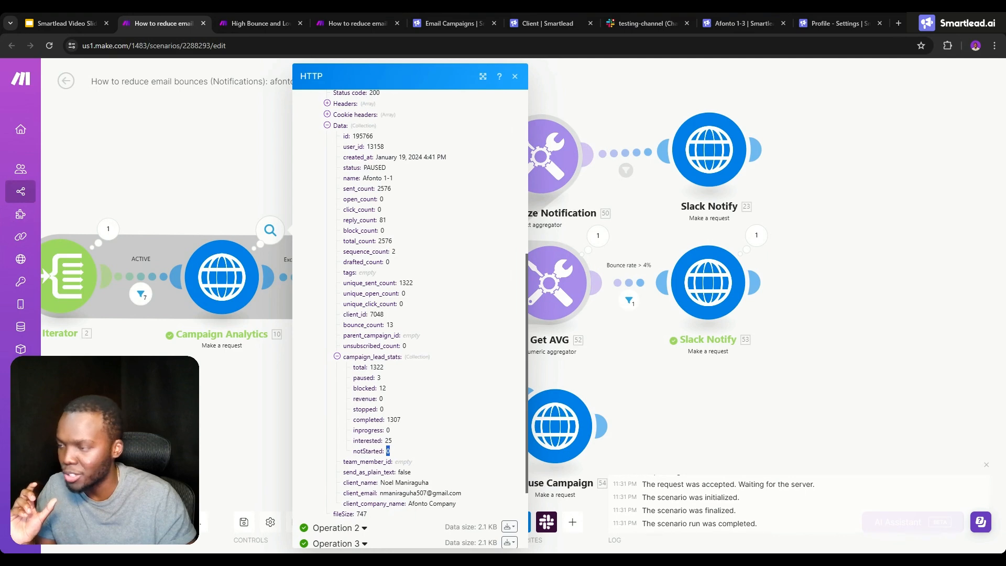
- Back in the High Bounce and Low Leads monitoring scenario, examine the Summarize text aggregator and the Slack Notify request that follows it
click(244, 21)
click(575, 219)
drag(663, 187, 451, 174)
click(481, 249)
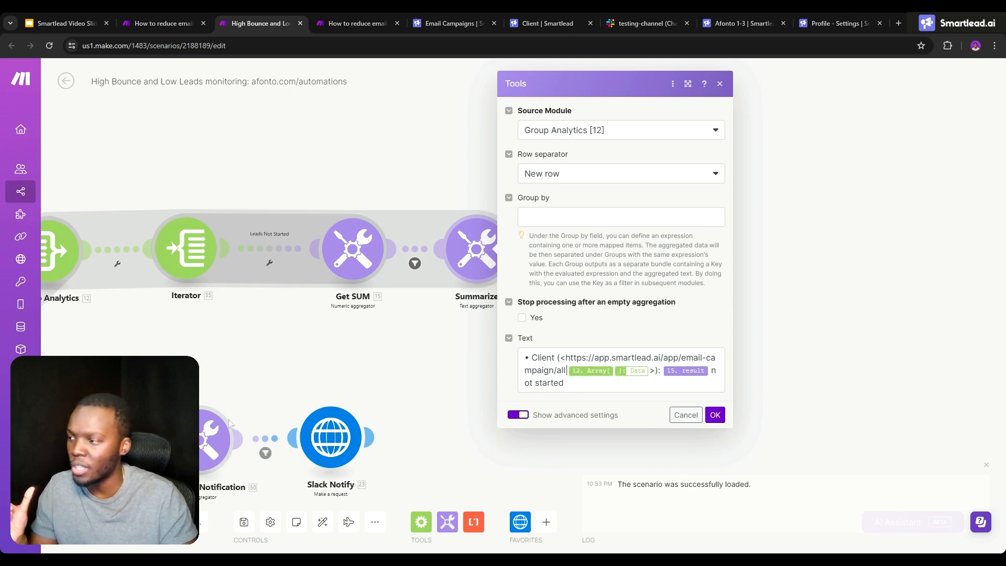
click(414, 401)
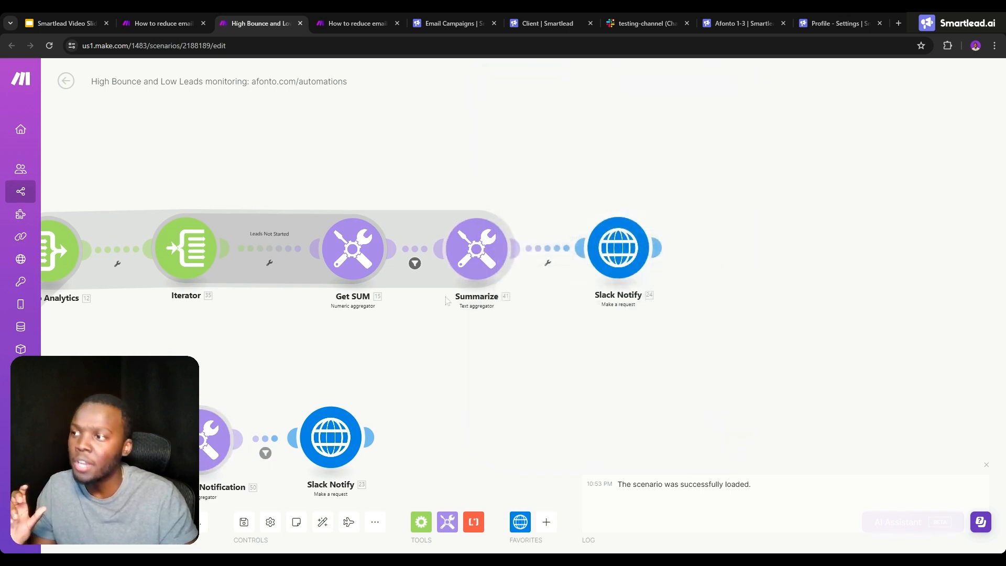
click(617, 249)
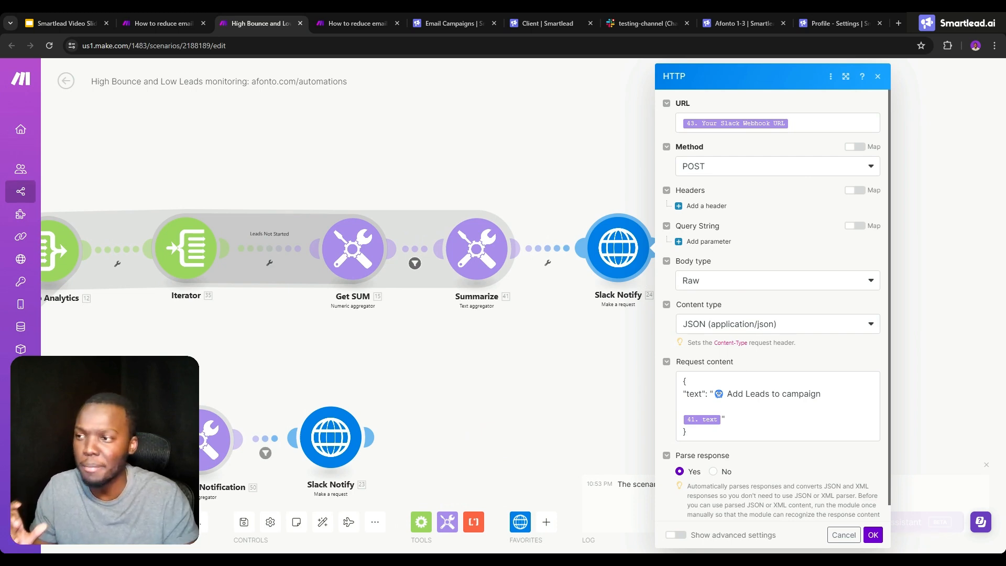
- Switch to Google Slides and review the SIMPLE and COMPLEX automation slides, with a look at the How to reduce email bounces scenario
click(157, 23)
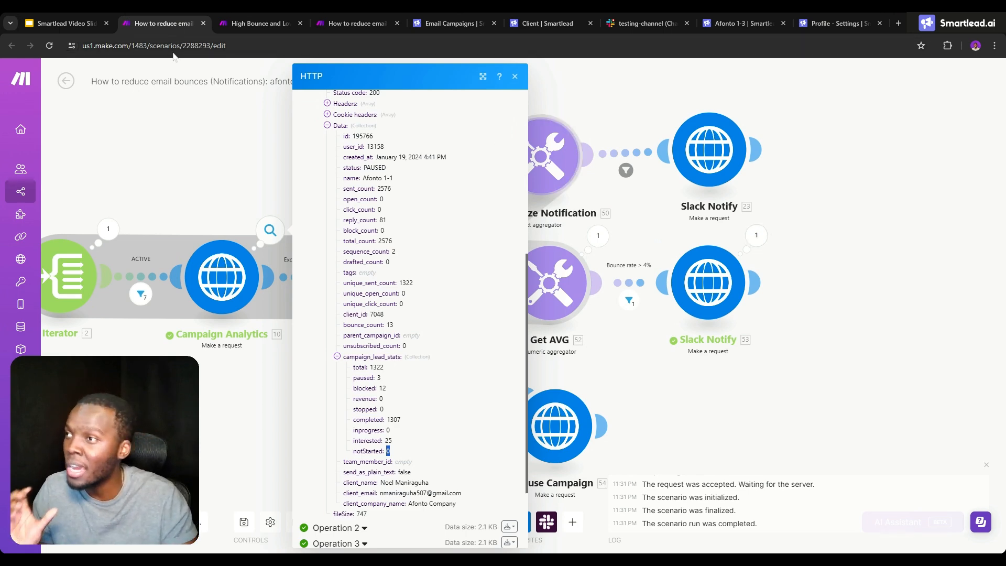
click(142, 133)
click(83, 15)
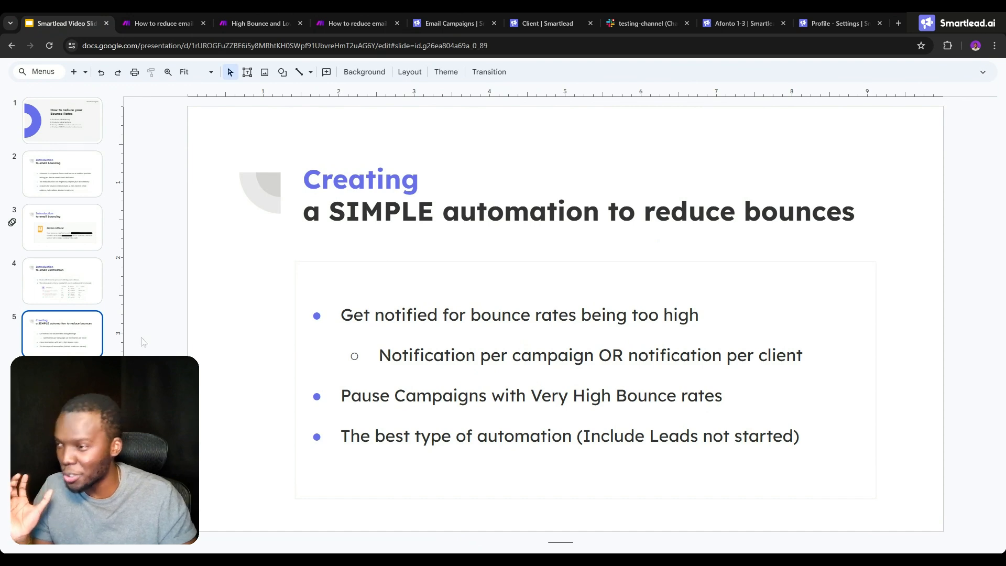
key(Down)
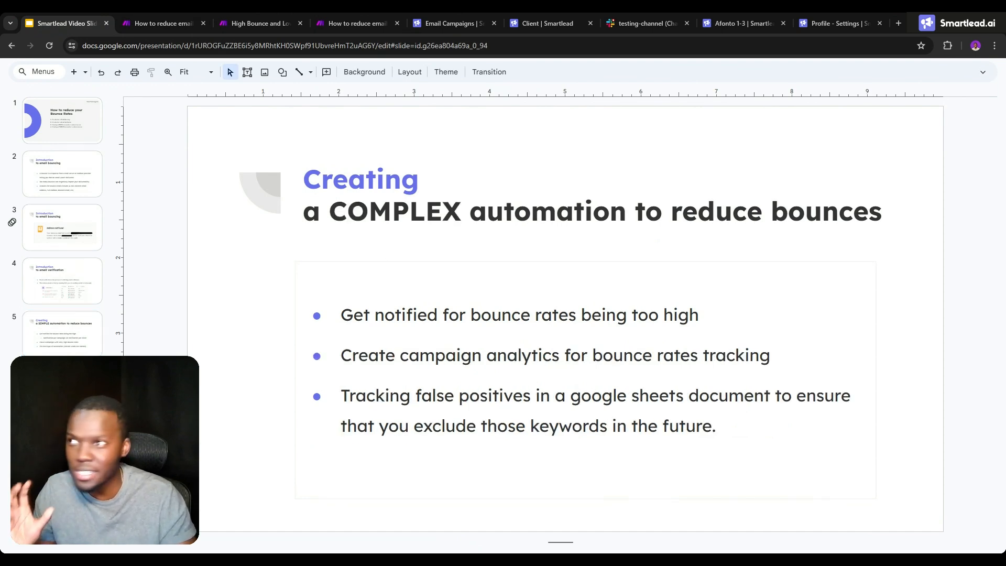
click(352, 21)
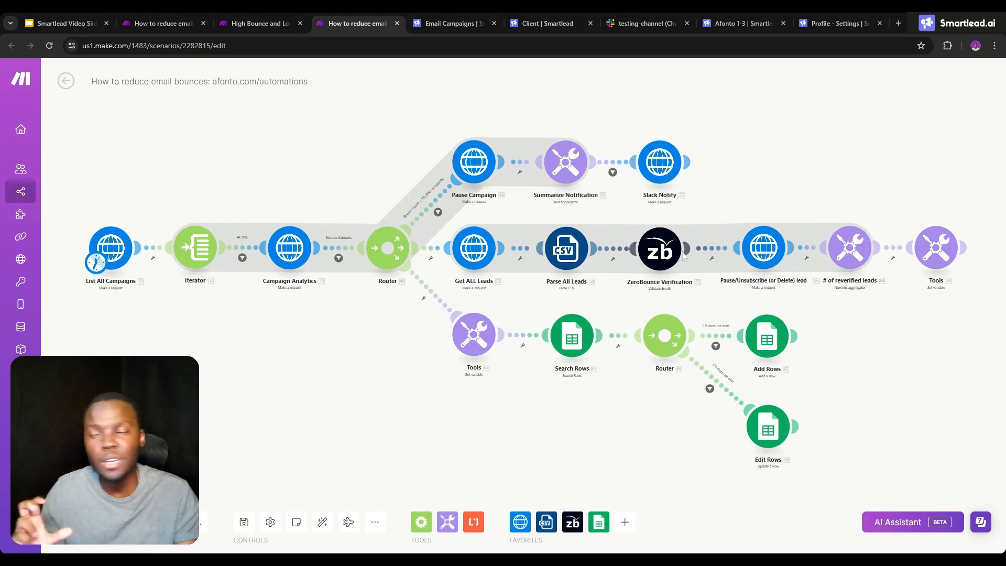
click(68, 21)
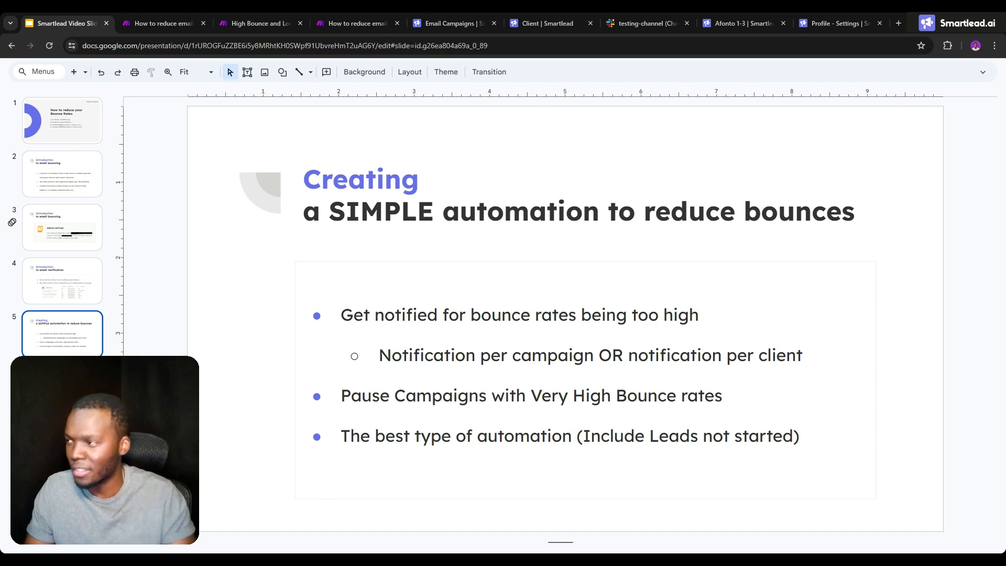
key(Down)
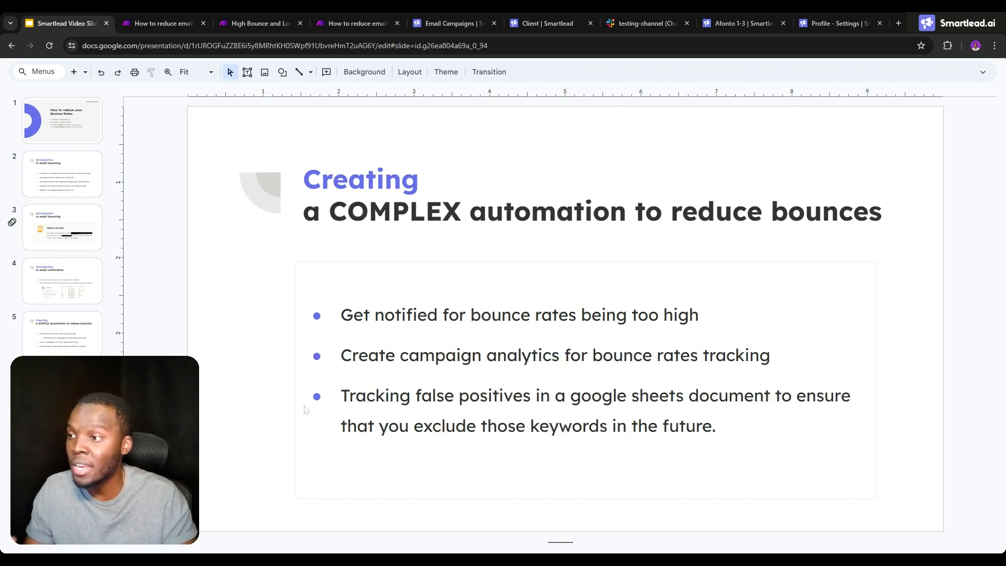
- Look over the How to reduce email bounces scenario and the Afonto 1-3 campaign's lead quality and sequence breakup analytics in Smartlead
click(328, 21)
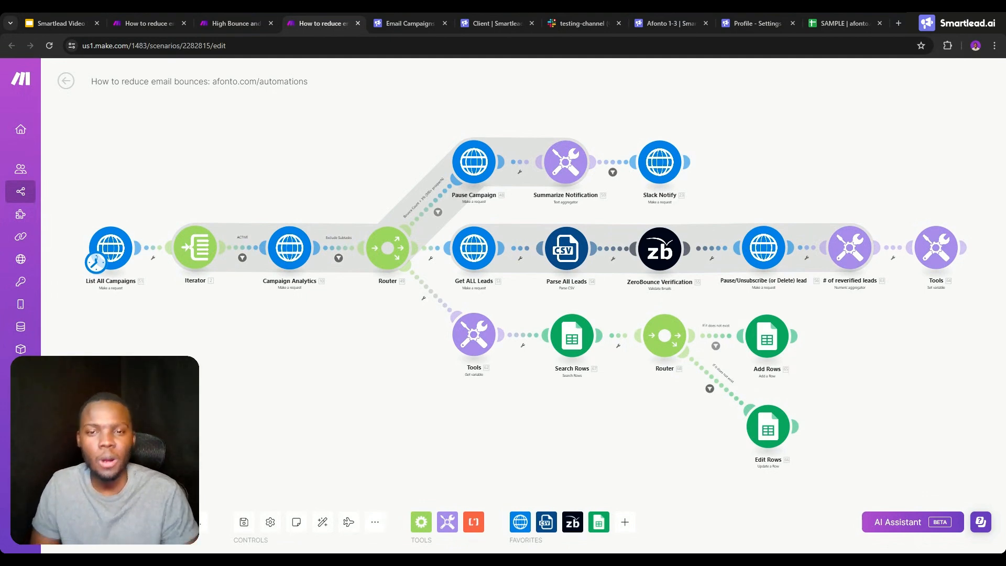
click(652, 21)
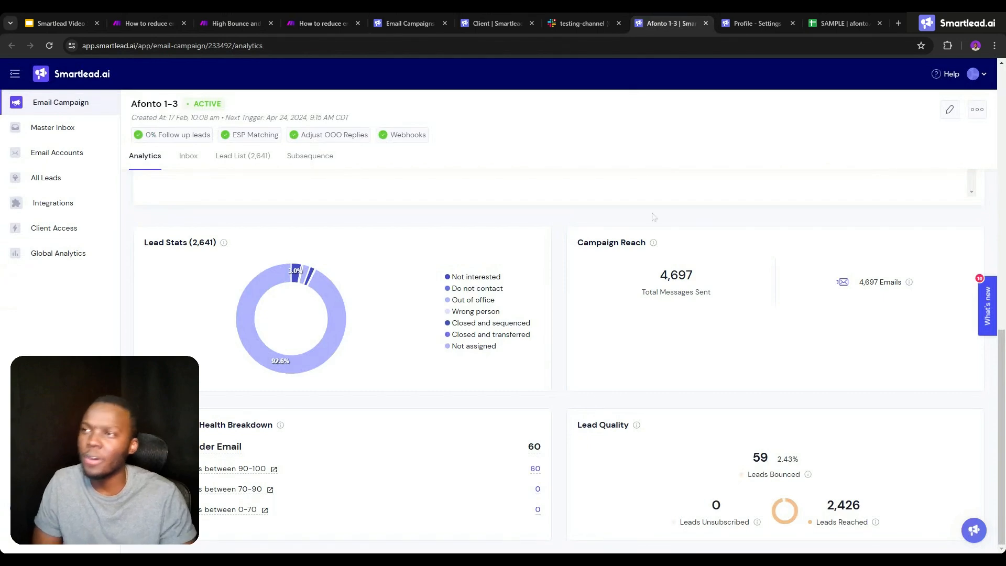
scroll(648, 213, up, 5)
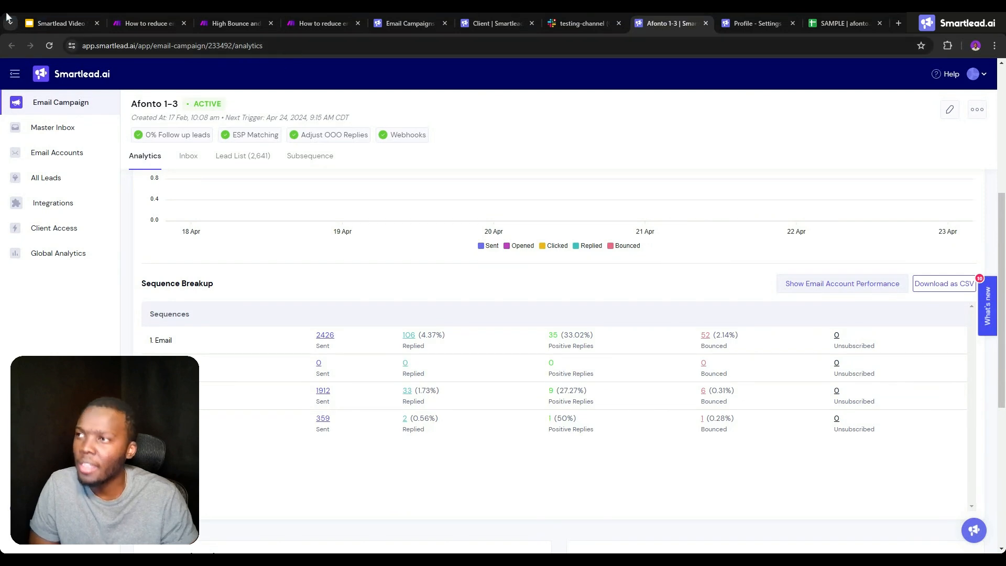
- Switch to the Google Slides presentation and review the address-not-found bounce slide and the email verification slide
click(67, 12)
click(66, 225)
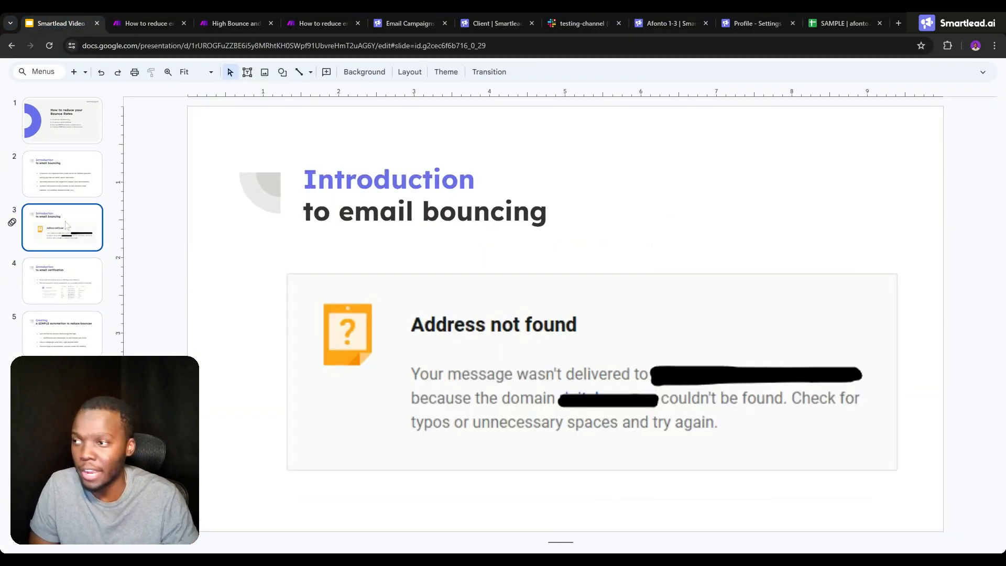
click(70, 283)
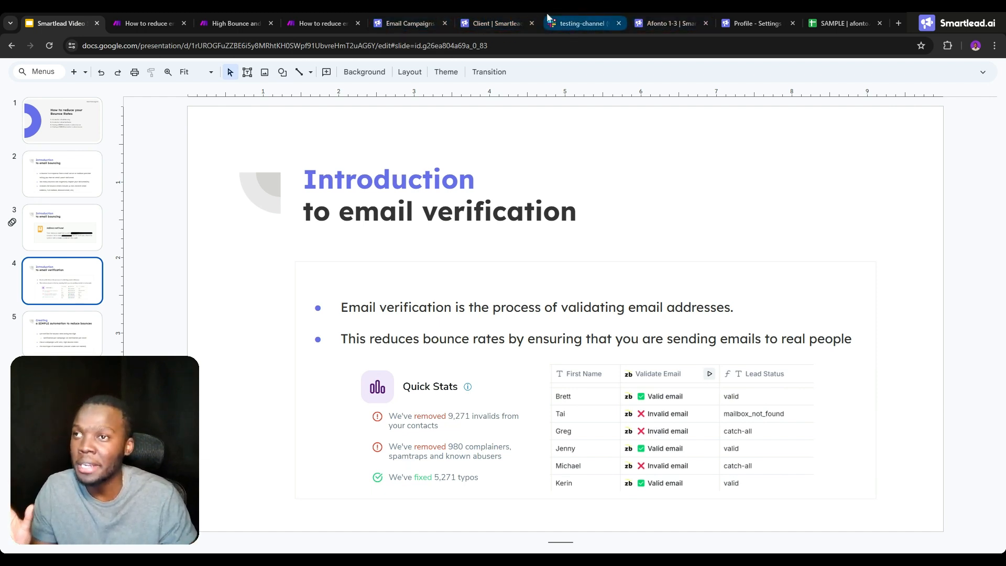
- Back in the How to reduce email bounces scenario in Make, examine the Pause Campaign request and discard the accidentally added empty module
click(236, 16)
click(322, 15)
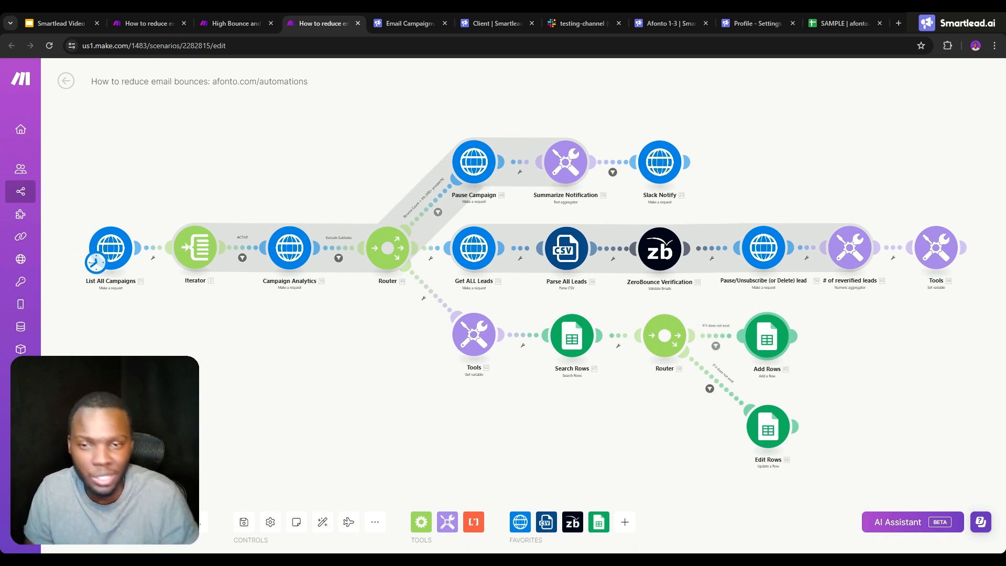
click(475, 160)
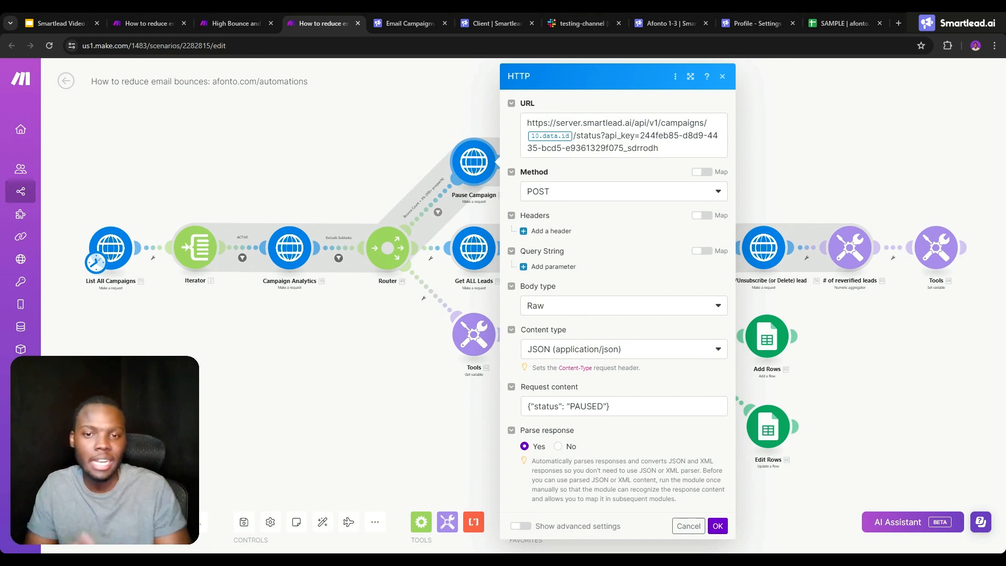
double_click(352, 144)
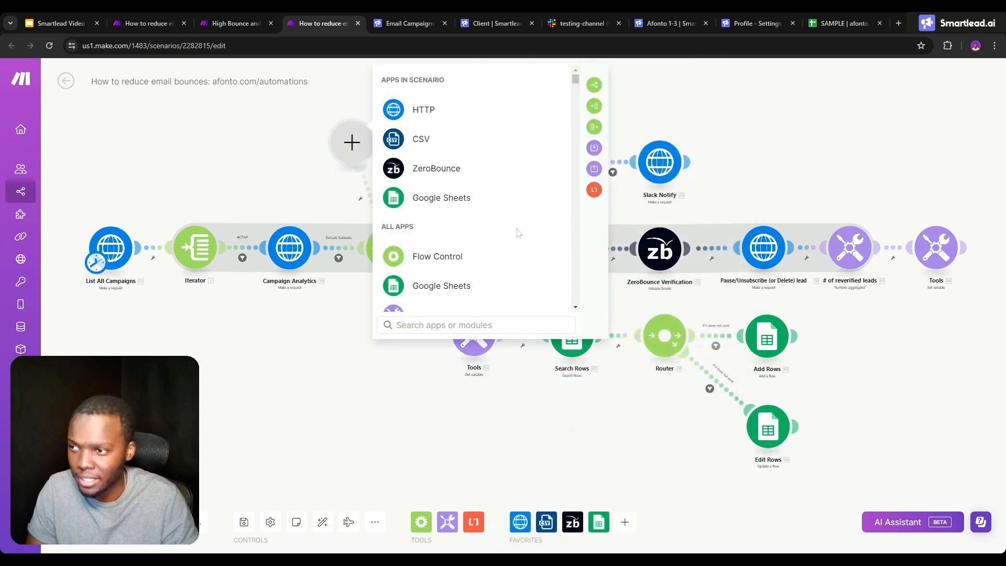
click(300, 189)
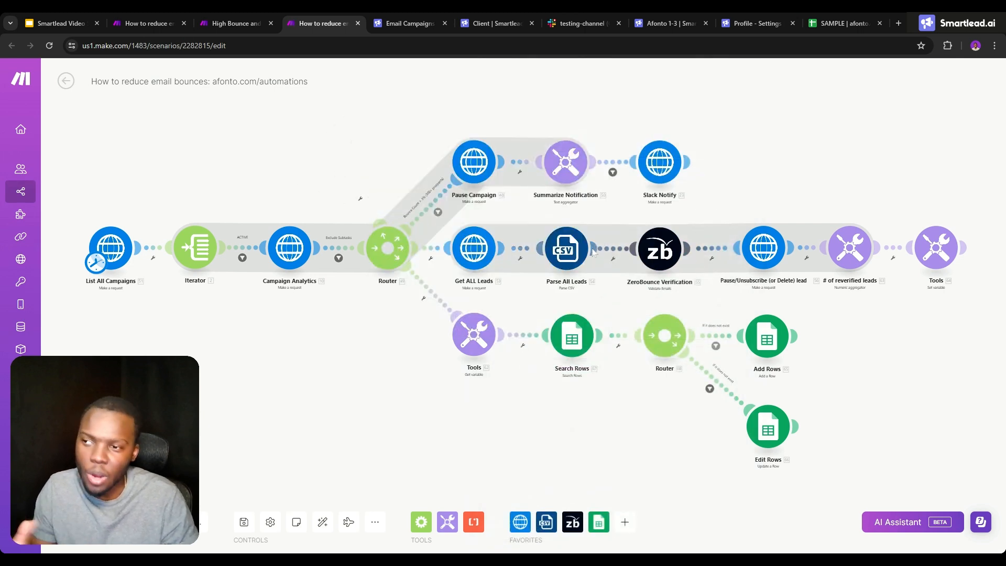
- Examine the ZeroBounce Verification module's settings, and check the Afonto 1-3 campaign's Lead Quality figures in Smartlead
click(648, 249)
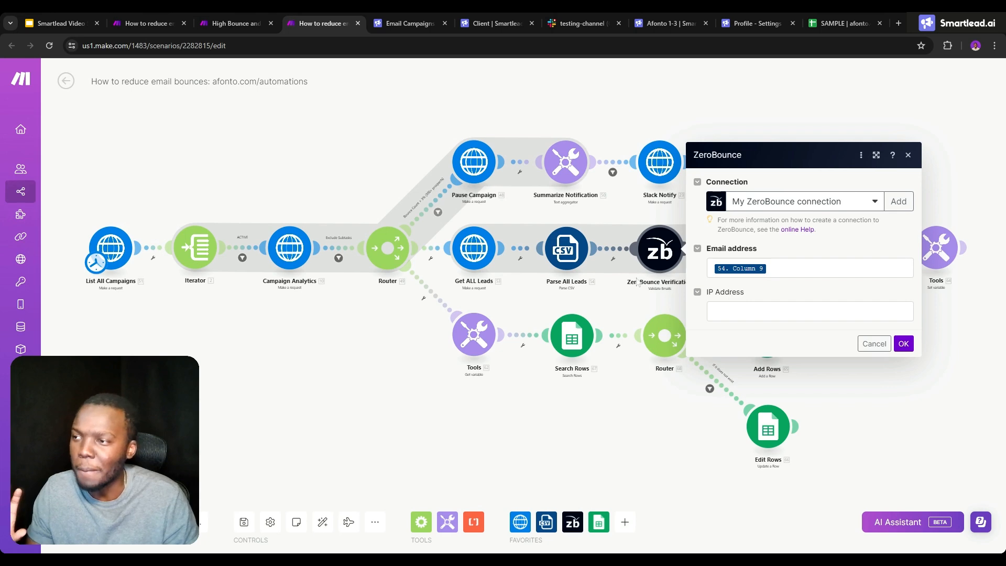
click(657, 21)
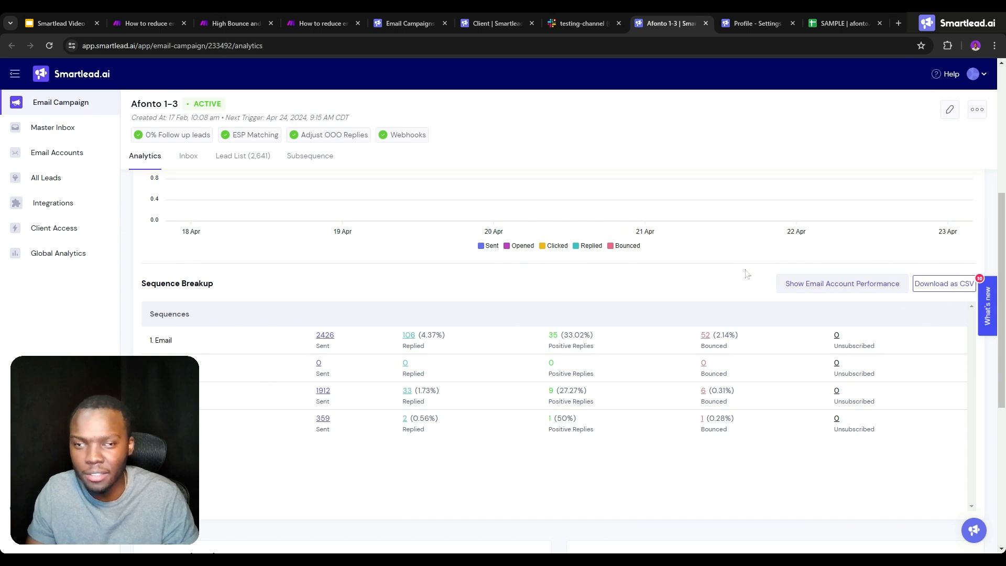
scroll(743, 278, down, 5)
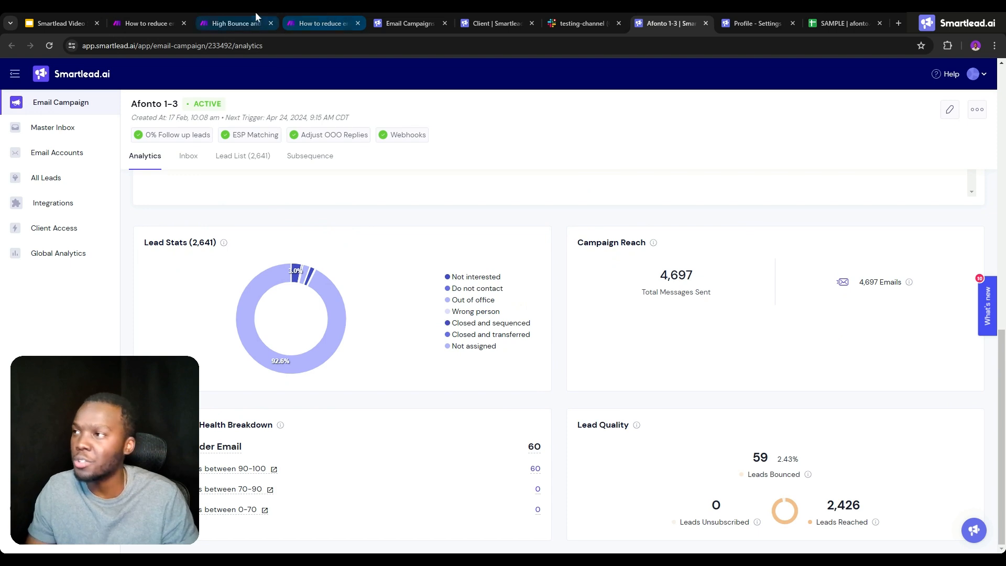
click(296, 12)
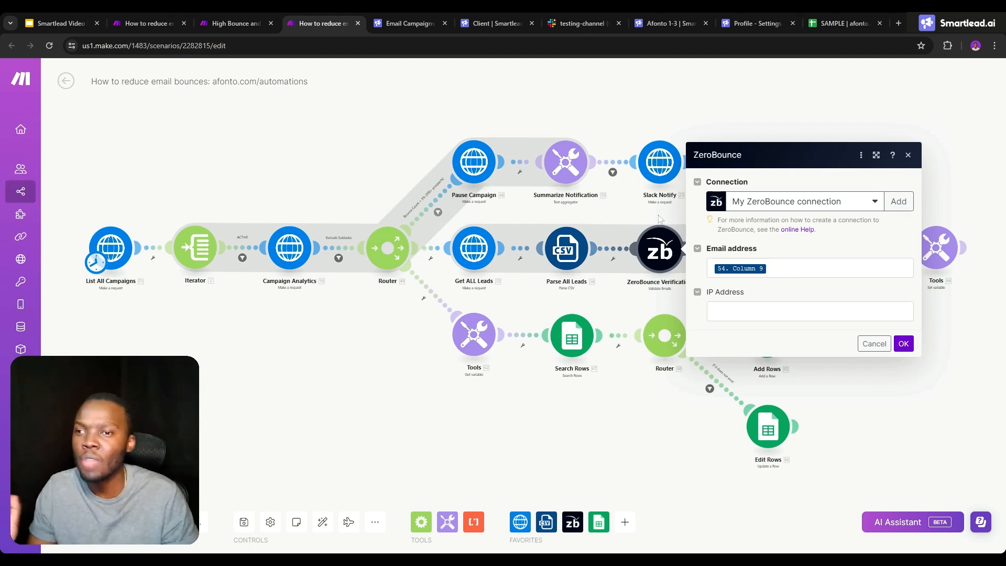
click(637, 213)
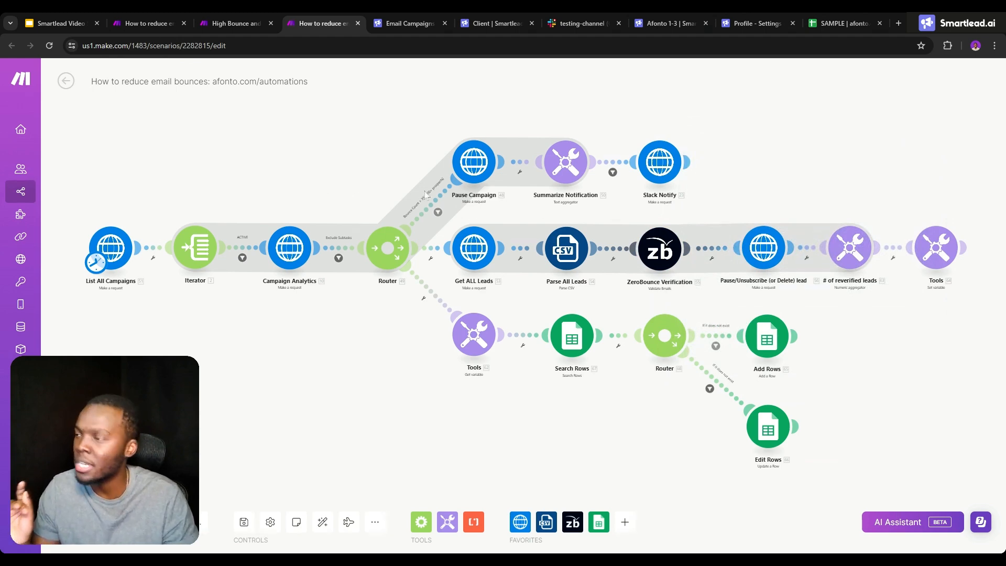
- Examine the List All Campaigns, Campaign Analytics and Get ALL Leads request settings in turn, closing each one
click(121, 253)
click(107, 160)
click(289, 247)
click(259, 179)
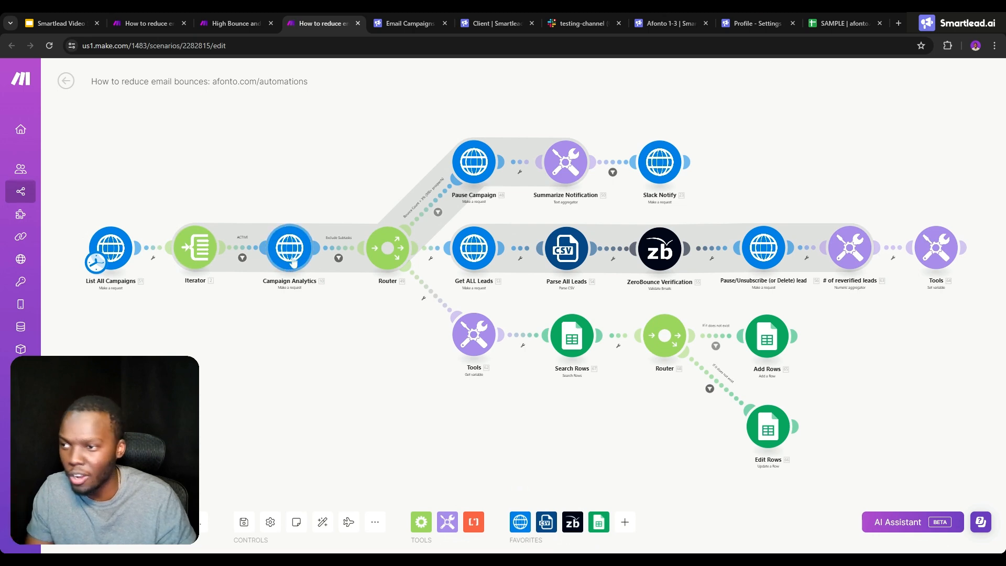
click(473, 248)
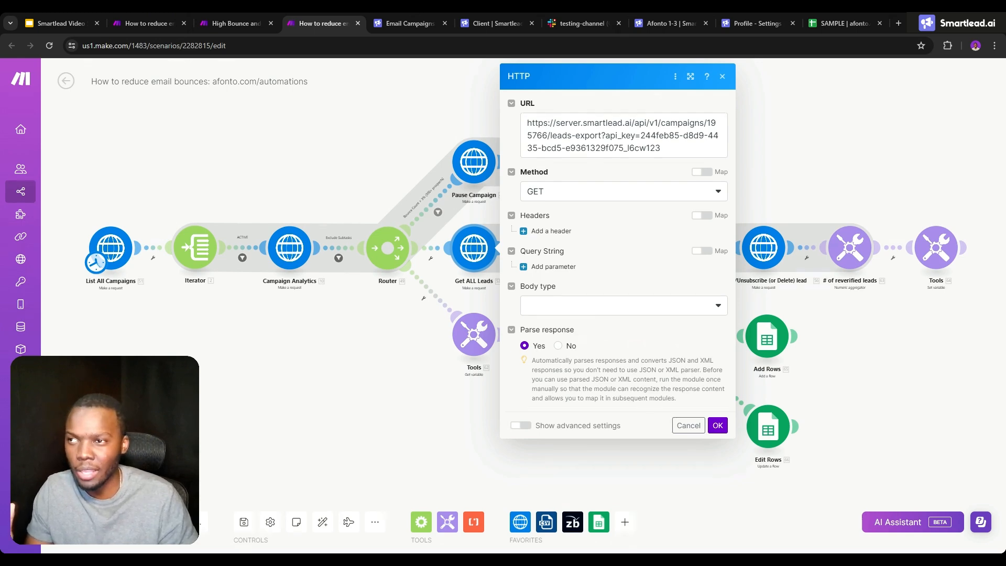
click(388, 163)
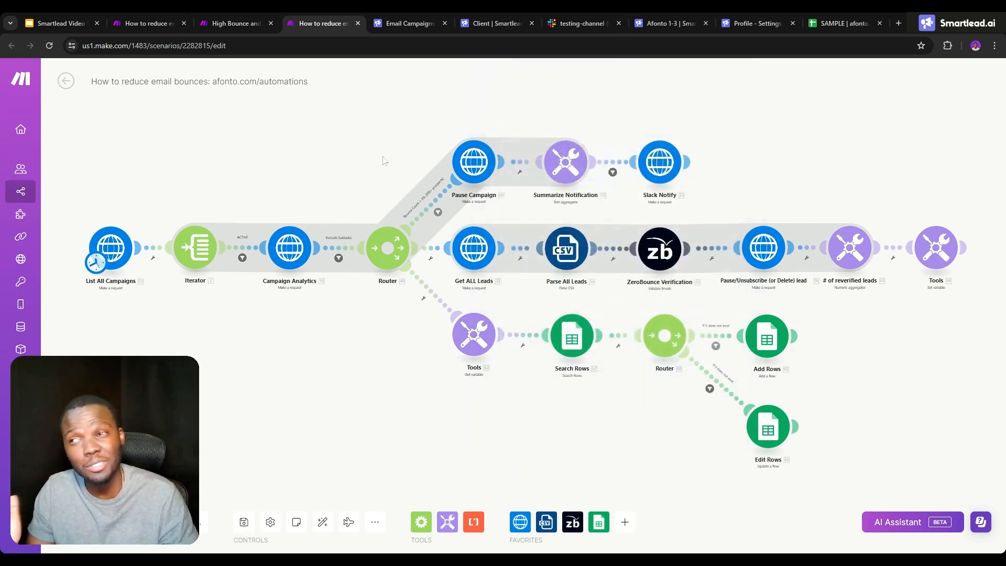
- Run only the Get ALL Leads module and examine the exported lead records in its first operation's output Data
right_click(481, 262)
click(519, 288)
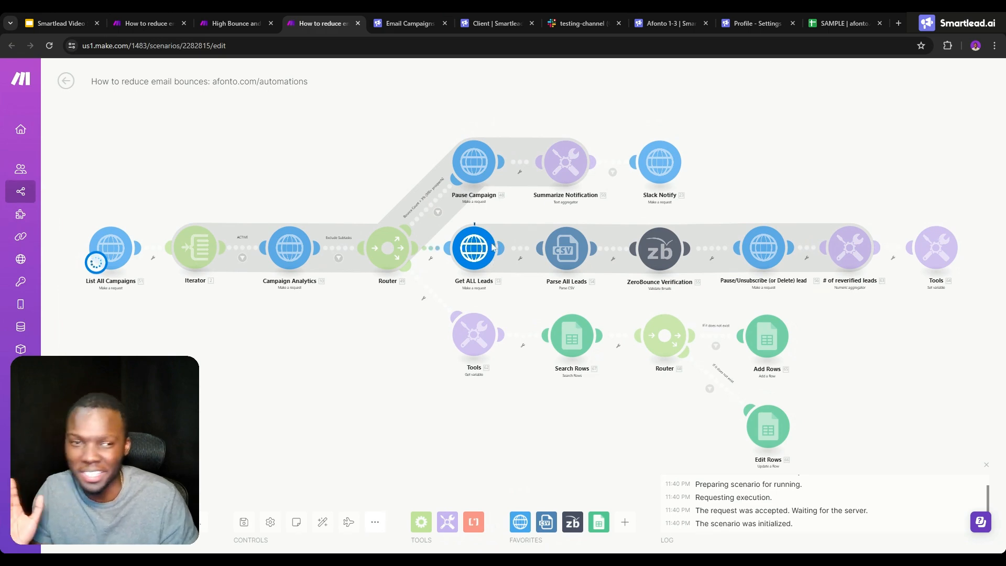
click(500, 222)
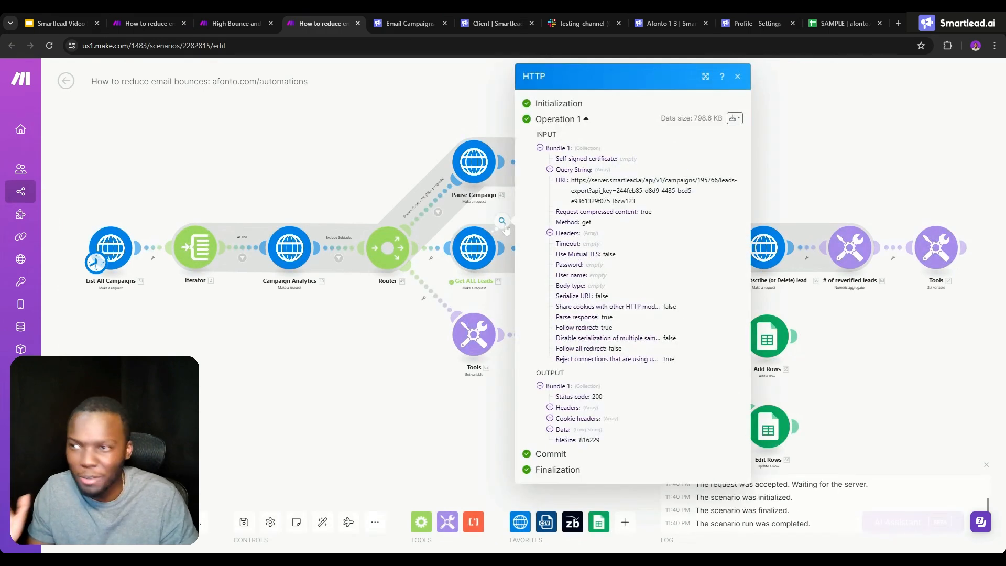
click(563, 429)
scroll(564, 435, down, 2)
scroll(638, 320, down, 15)
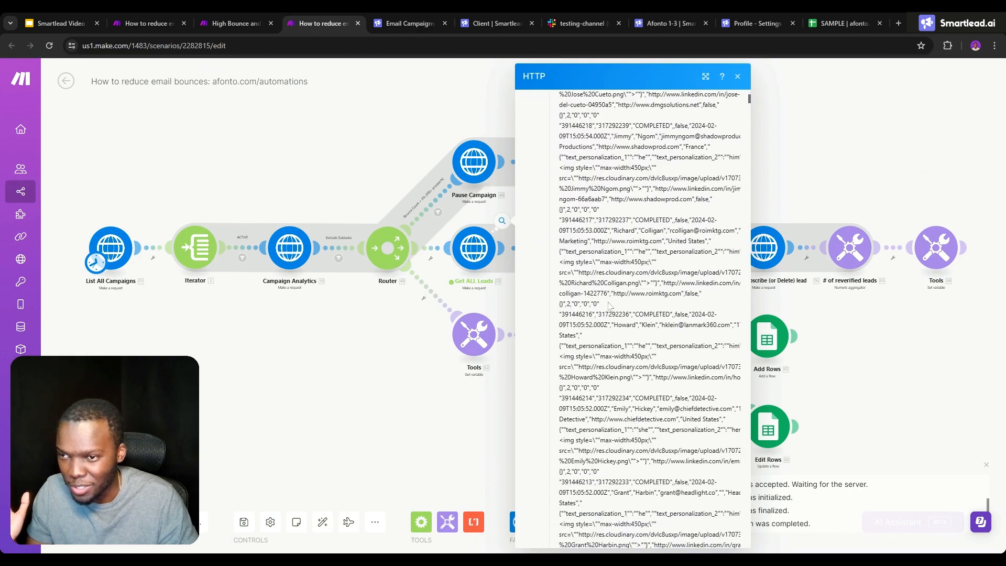
scroll(588, 322, down, 10)
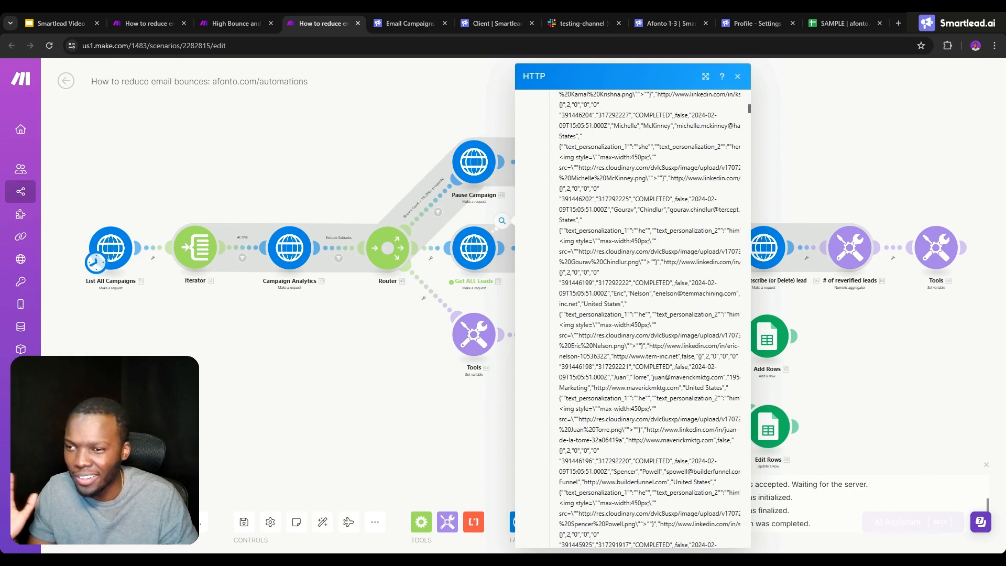
- Look through more of the exported lead records, and disable the first router's routes to Pause Campaign and the Tools variable module
scroll(589, 322, down, 10)
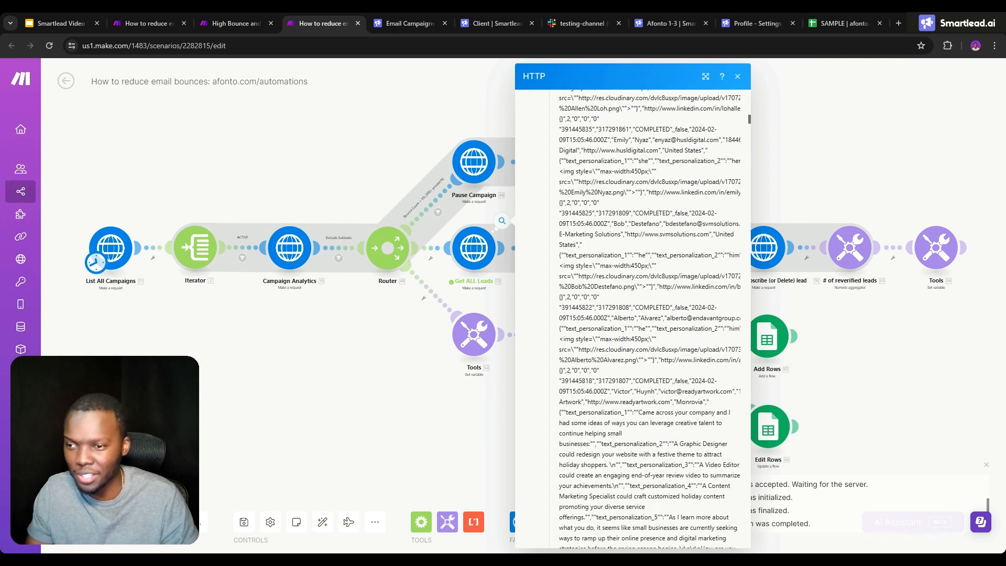
scroll(585, 322, down, 3)
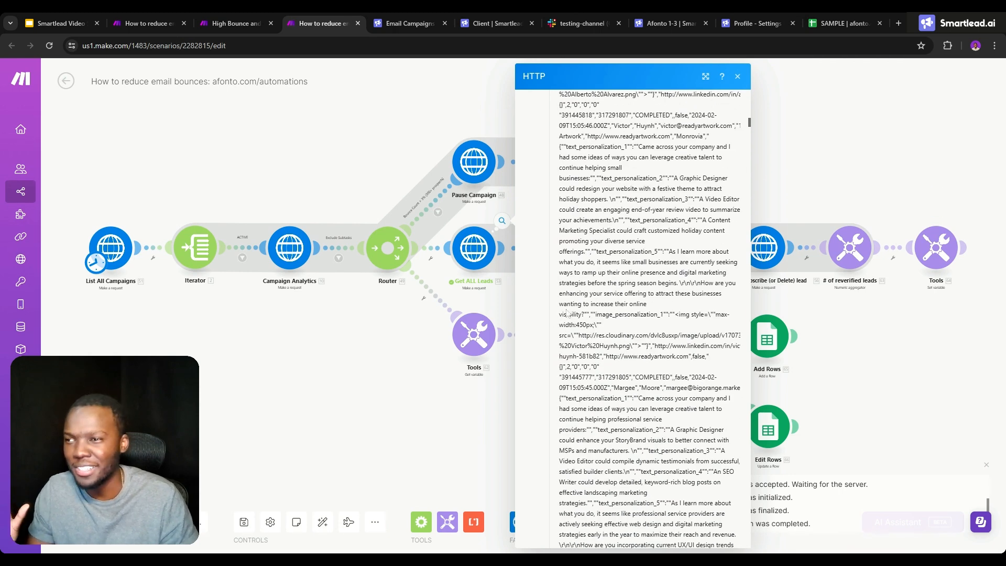
click(438, 211)
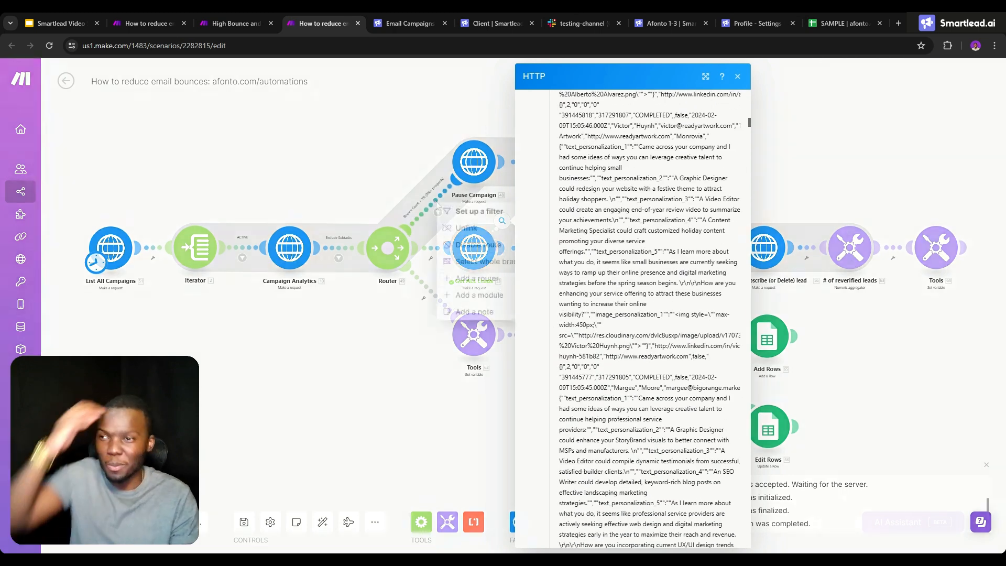
click(457, 250)
click(432, 293)
click(444, 328)
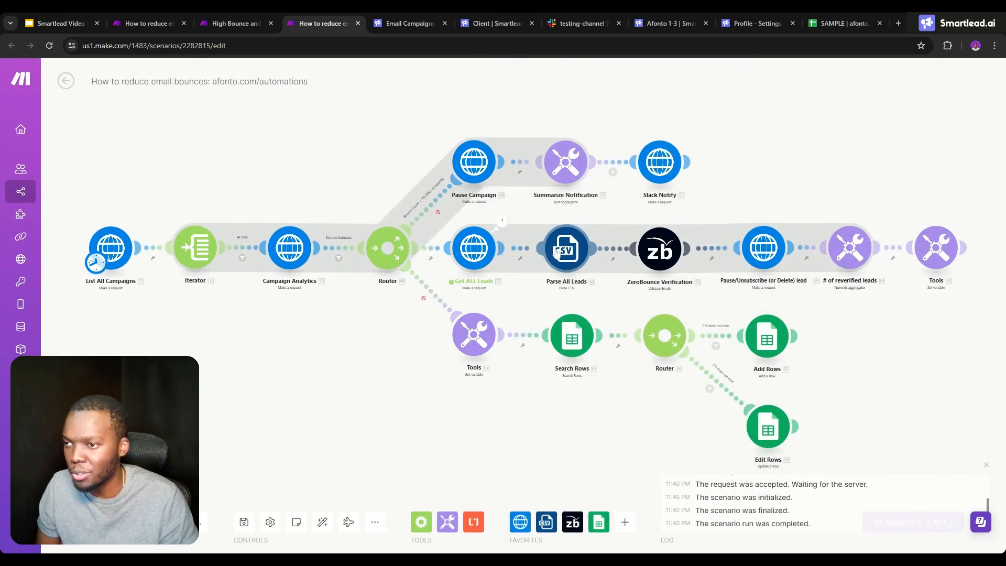
- Unlink the Parse All Leads module from the ZeroBounce Verification module
click(565, 249)
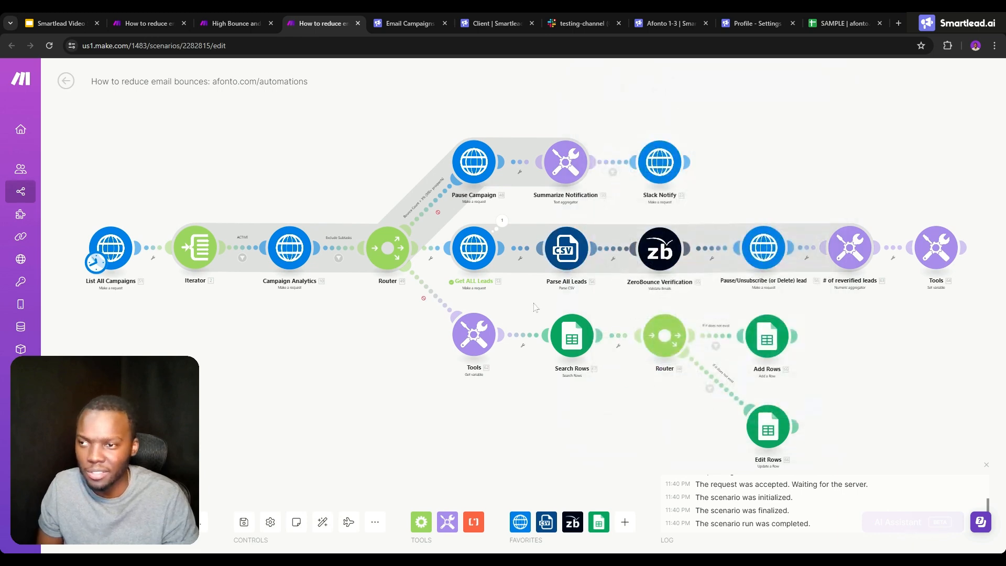
click(613, 259)
click(647, 274)
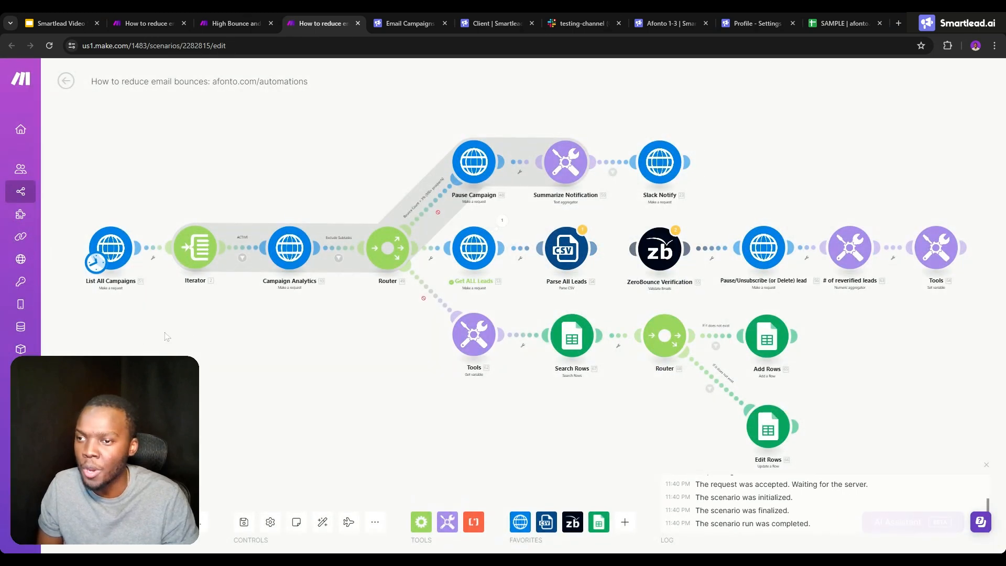
- Copy the Smartlead API key from the profile settings, replace the key in the List All Campaigns request URL with it, and save the module
click(110, 247)
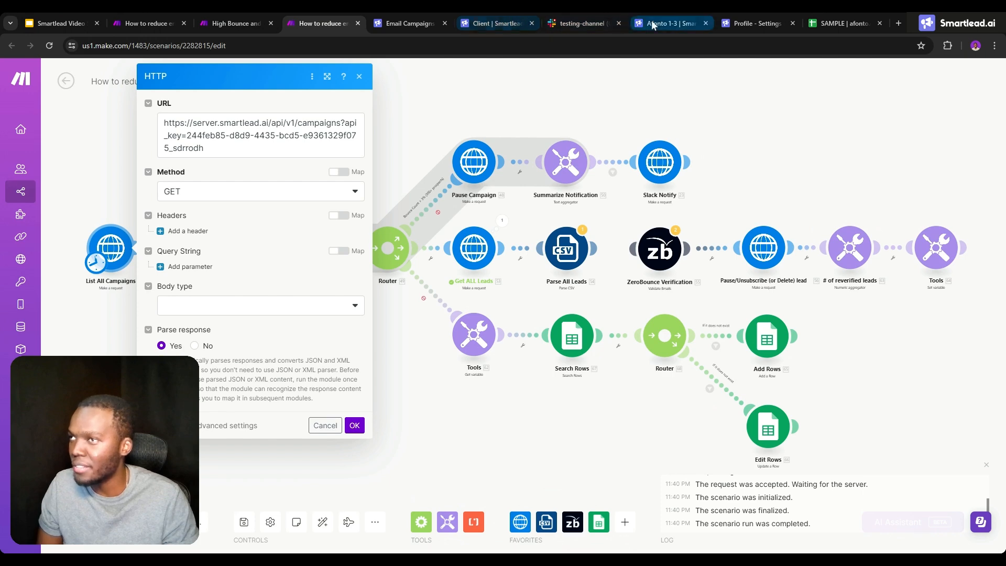
click(754, 23)
click(498, 351)
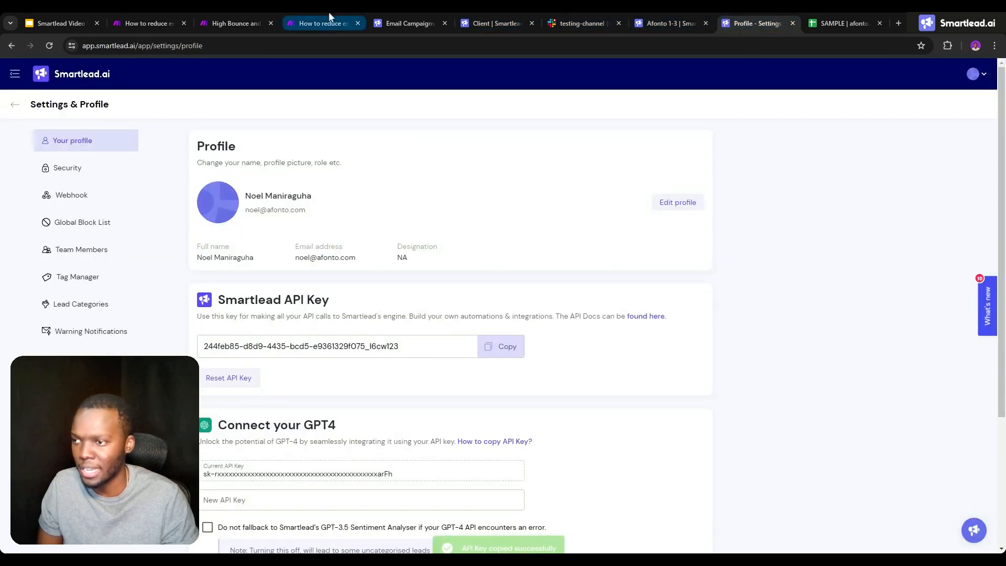
click(316, 23)
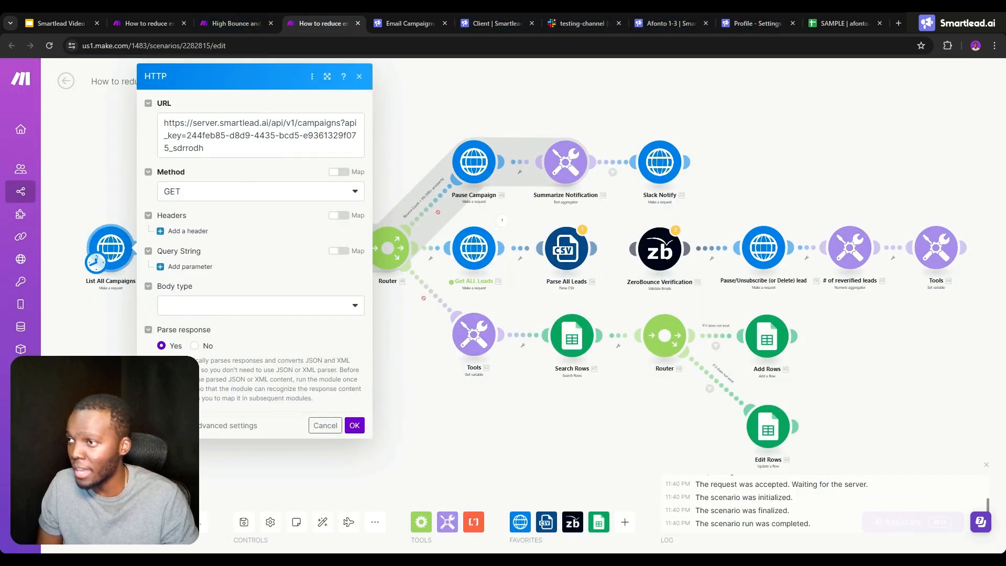
drag(187, 136, 206, 148)
key(BackSpace)
key(ctrl+v)
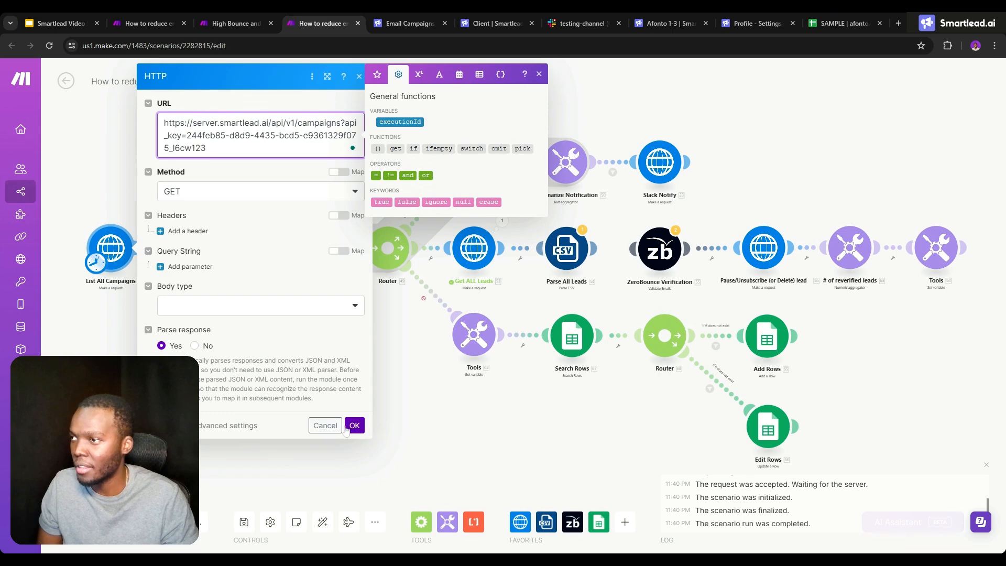
click(353, 427)
- Replace the API key in the Campaign Analytics request URL with the copied Smartlead key and save the module
click(285, 248)
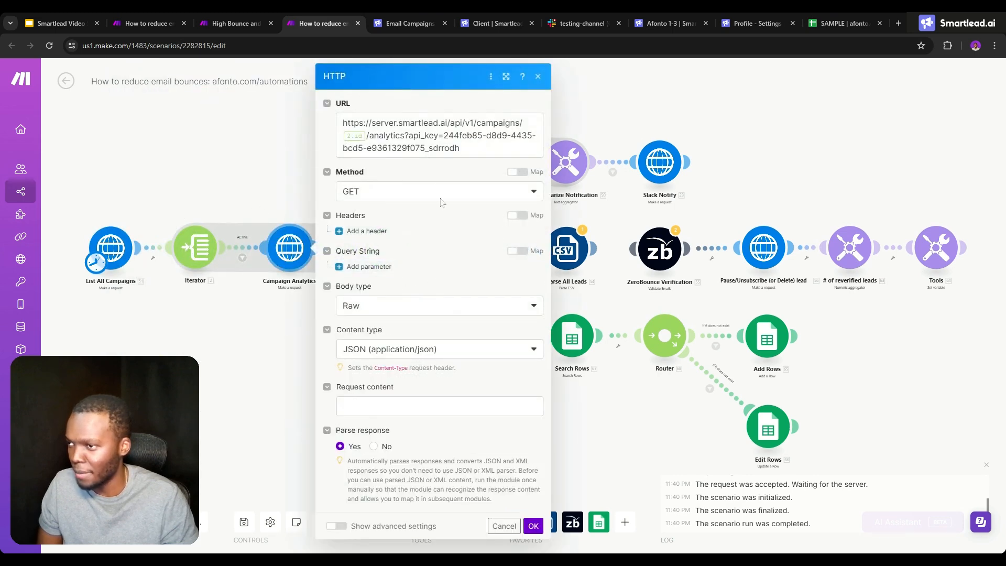
drag(443, 135, 461, 148)
key(BackSpace)
key(ctrl+v)
click(534, 525)
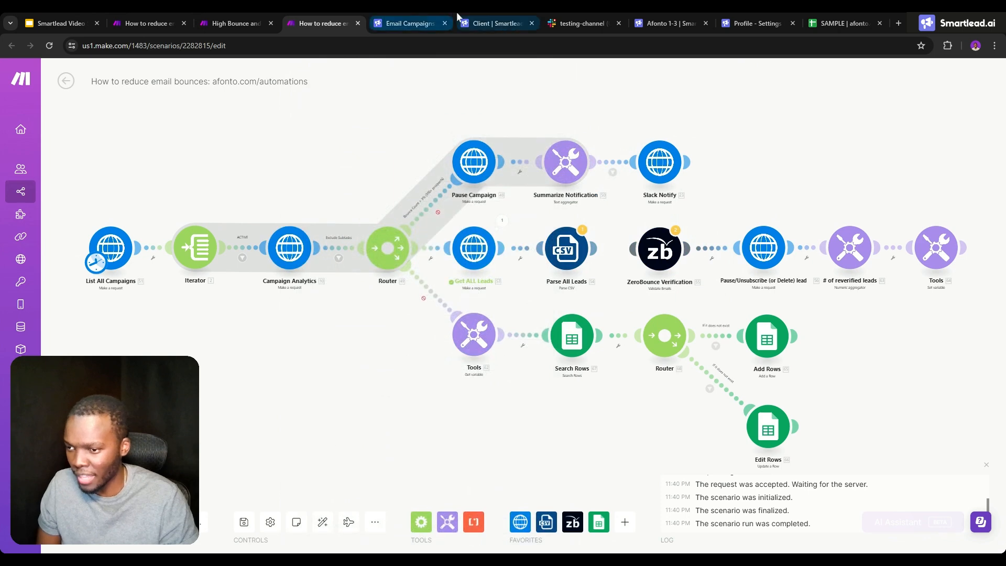
- Look up the client ID in the Smartlead client page's address, and check the ACTIVE filter after the Iterator in the Make scenario
click(492, 23)
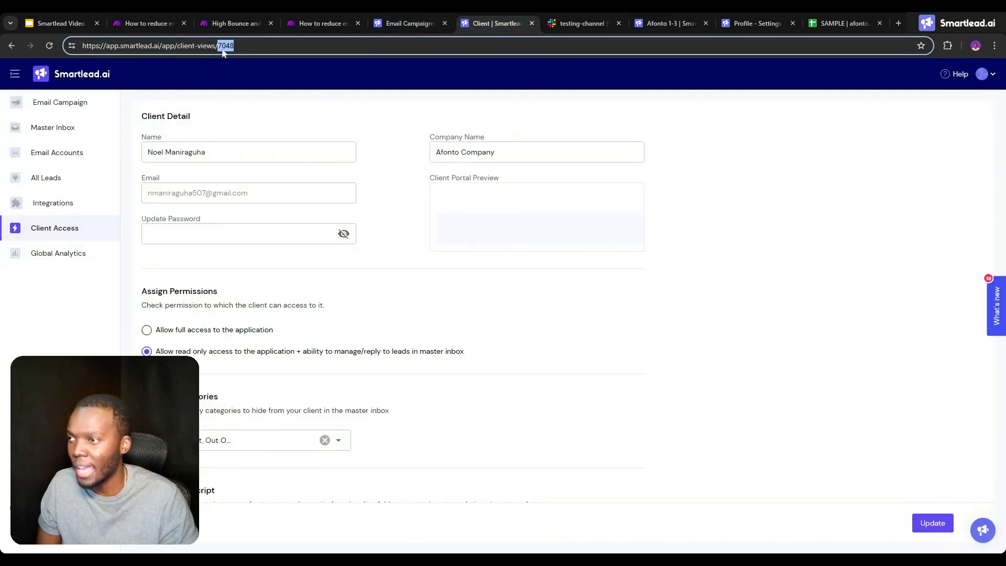
click(306, 16)
click(243, 20)
click(312, 17)
click(242, 256)
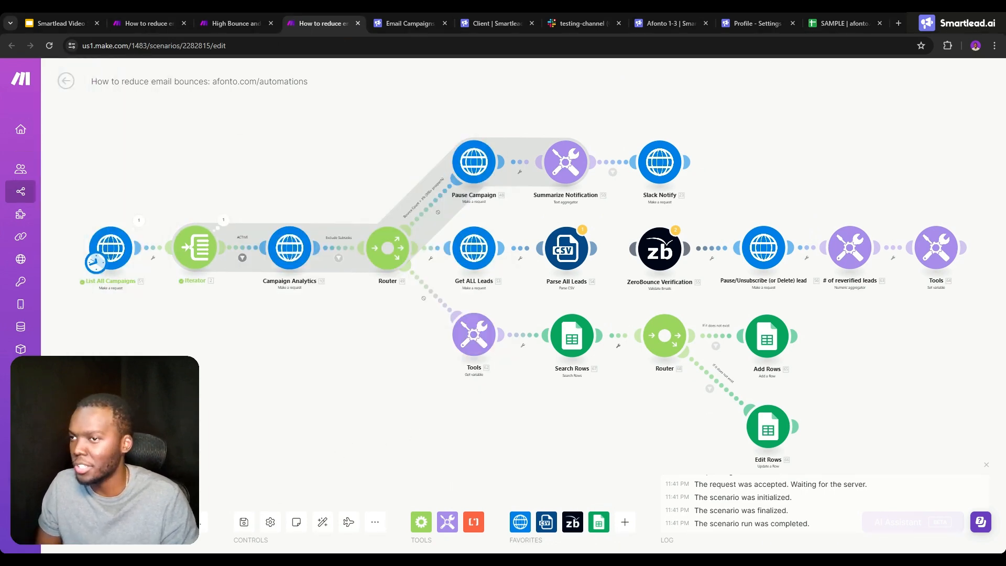
- Run the whole scenario once and examine the output Data of the Get ALL Leads module's first operation
click(87, 522)
click(320, 533)
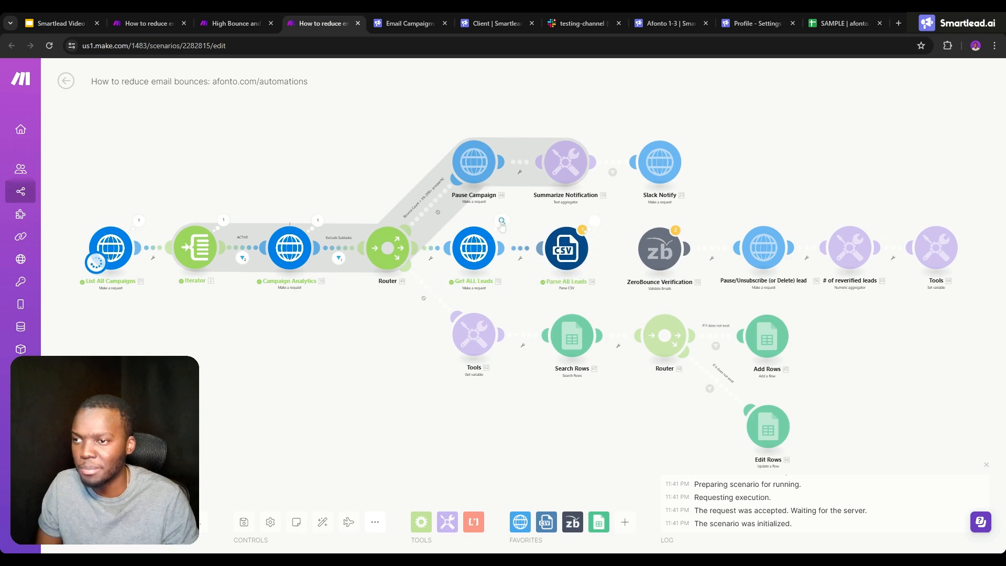
click(502, 221)
click(560, 429)
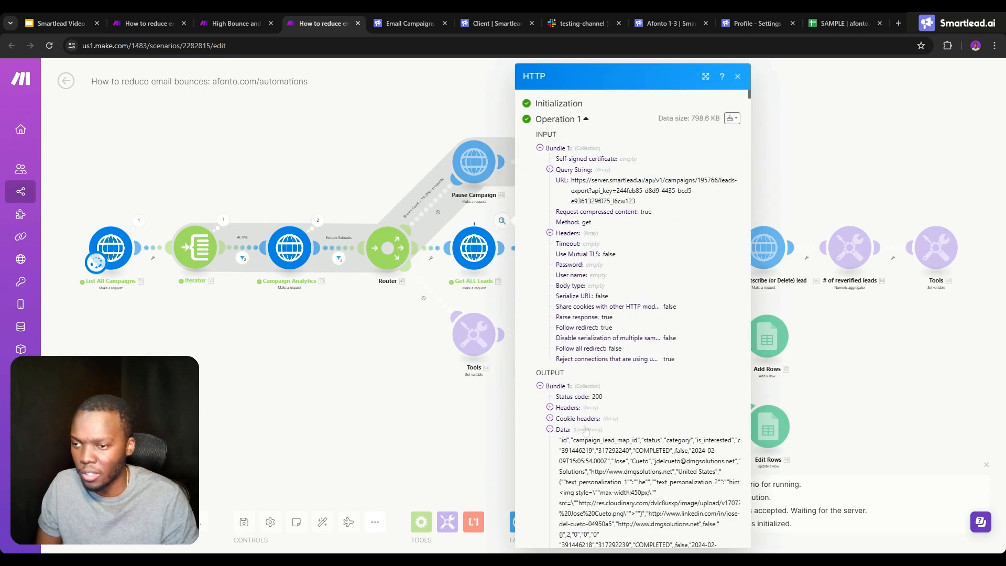
scroll(560, 435, down, 5)
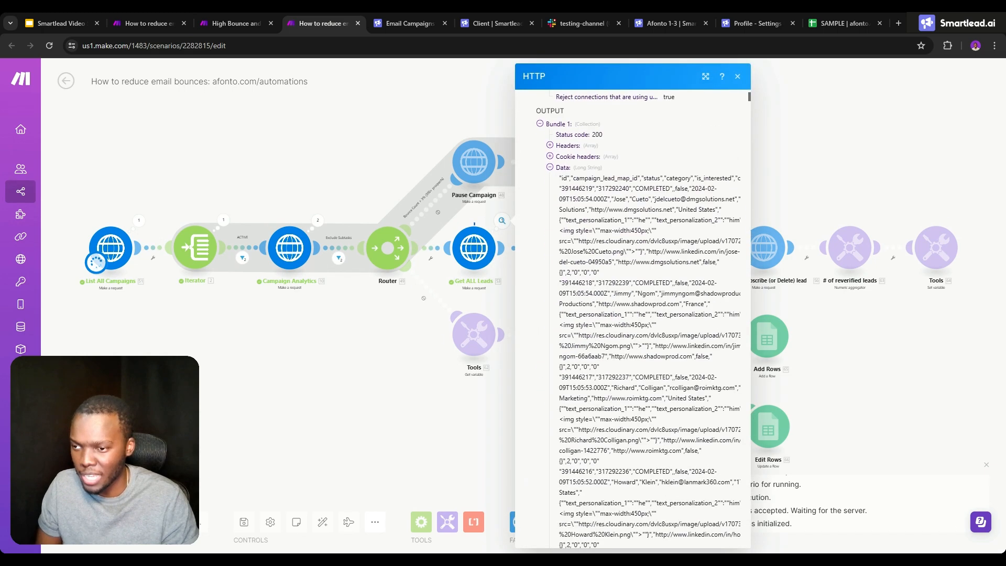
click(490, 296)
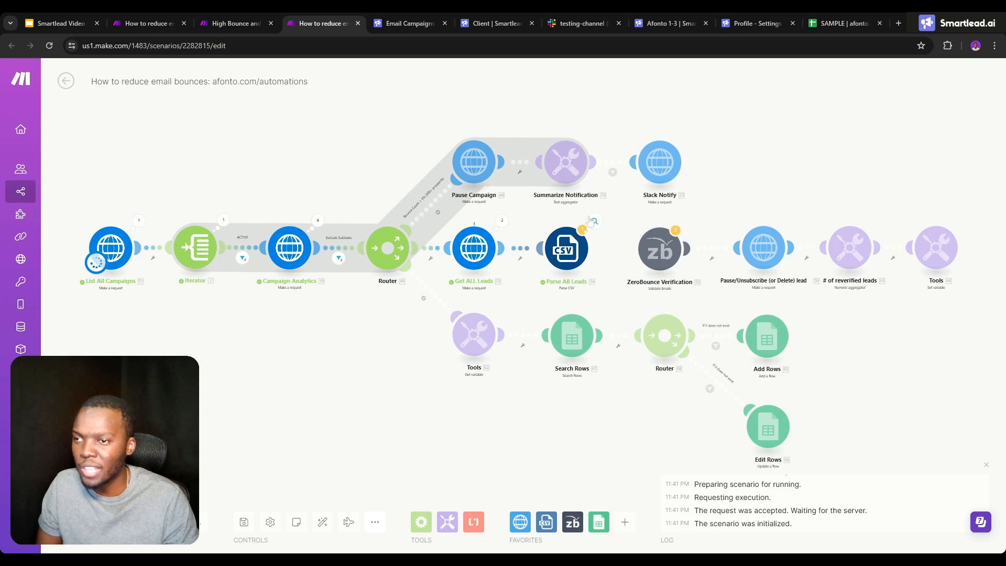
- Examine the first bundle in the Parse All Leads output, checking the email in Column 9 and the status in Column 3
click(593, 221)
click(660, 221)
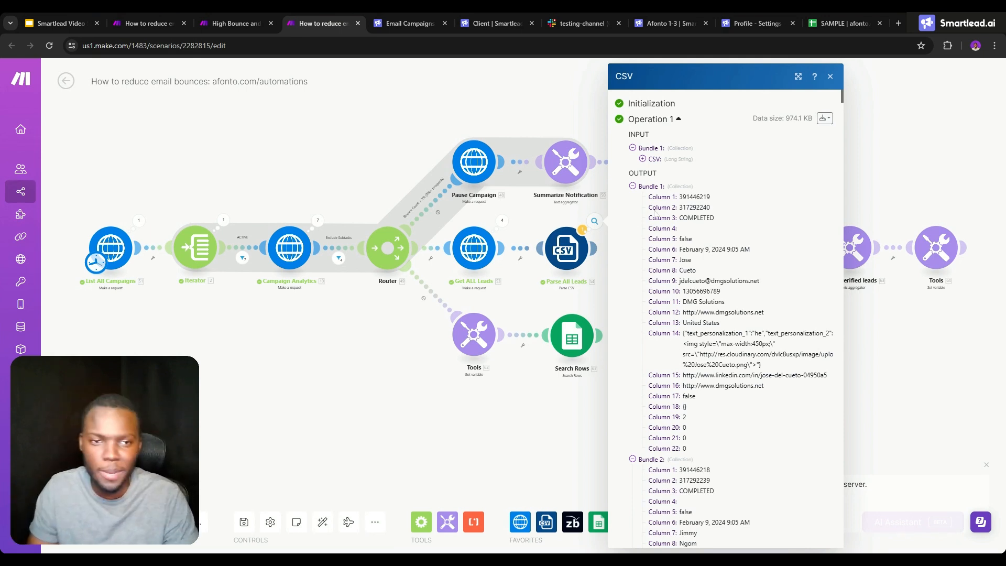
drag(678, 281, 759, 281)
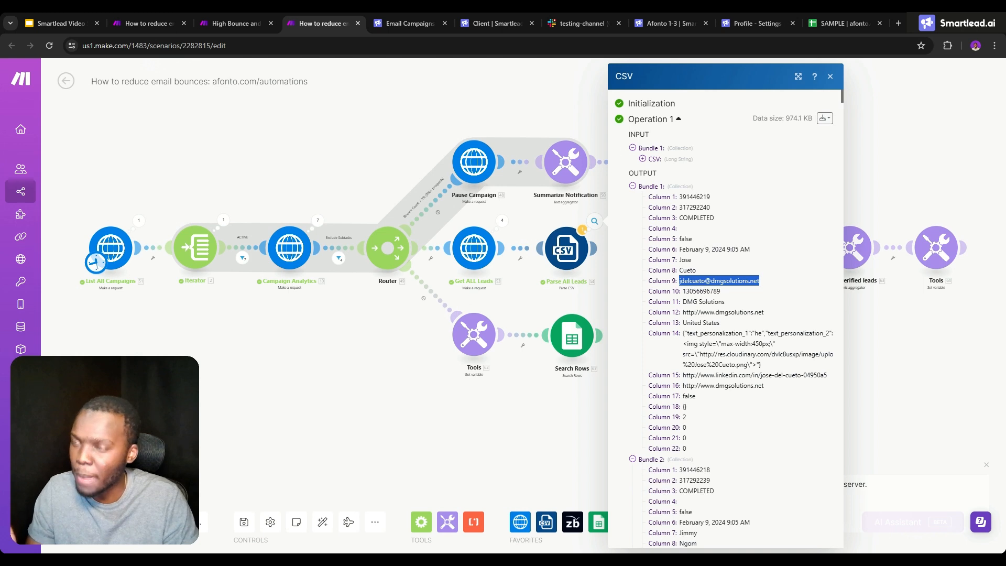
double_click(696, 218)
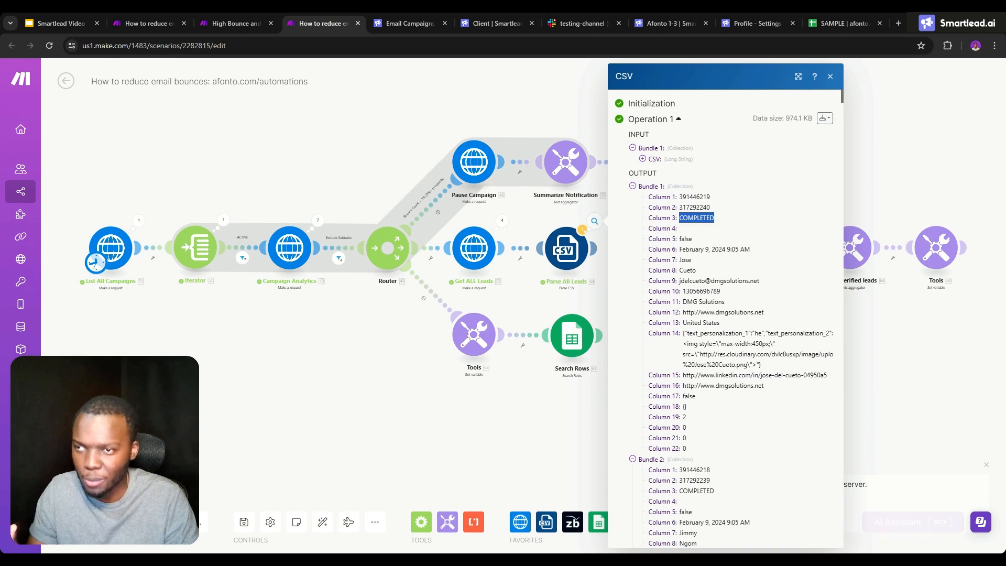
- Go further down the Parse All Leads output, expanding more bundles to see how many leads were parsed
scroll(700, 304, down, 20)
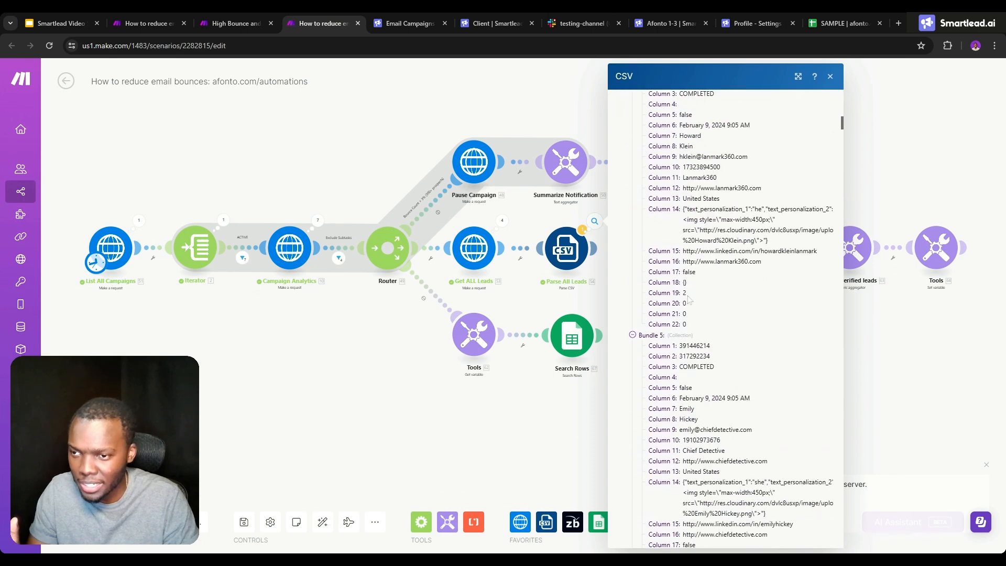
scroll(685, 301, down, 13)
click(655, 361)
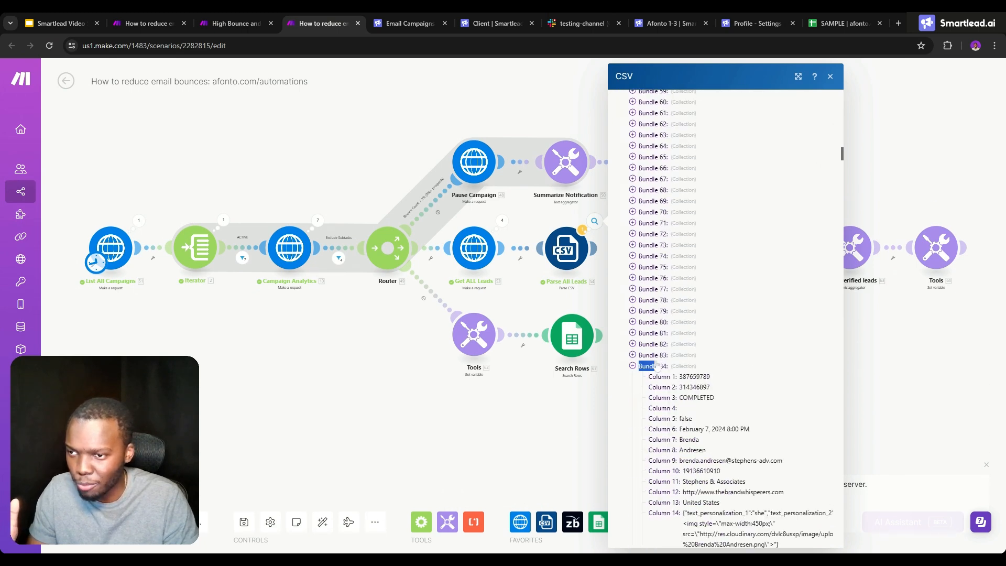
scroll(694, 385, down, 10)
click(691, 435)
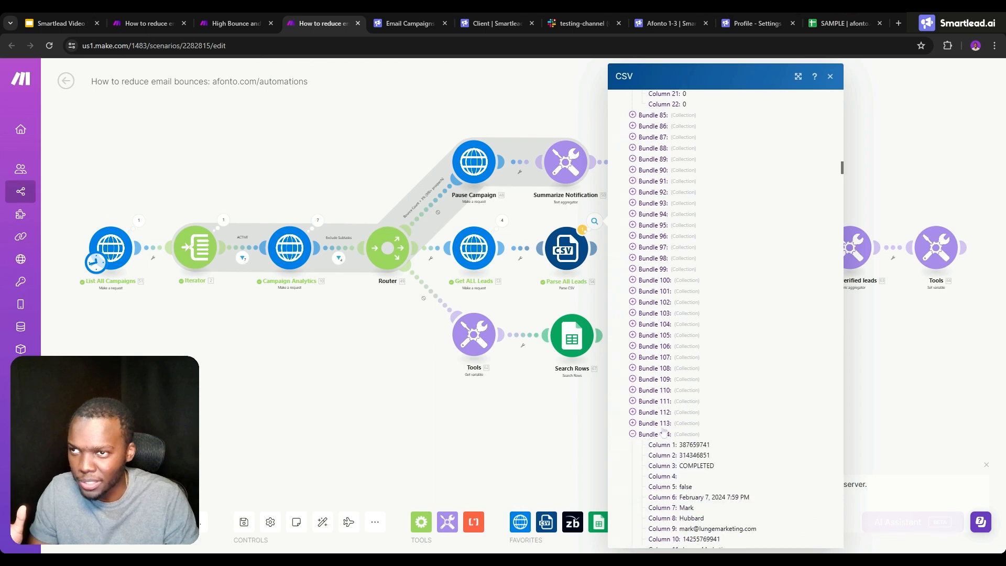
scroll(692, 369, down, 20)
click(691, 396)
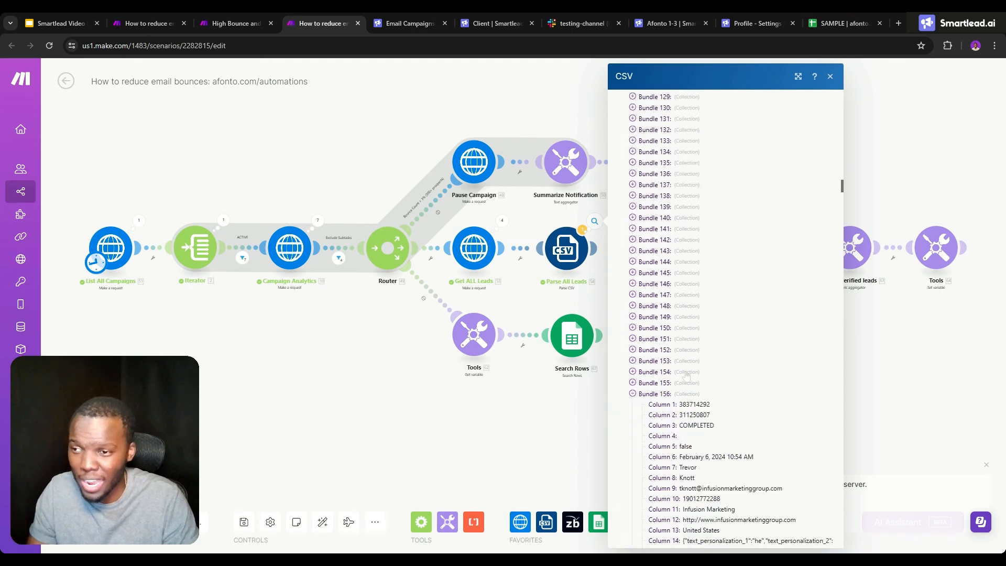
scroll(693, 348, down, 11)
scroll(692, 349, down, 7)
click(697, 386)
scroll(697, 387, down, 7)
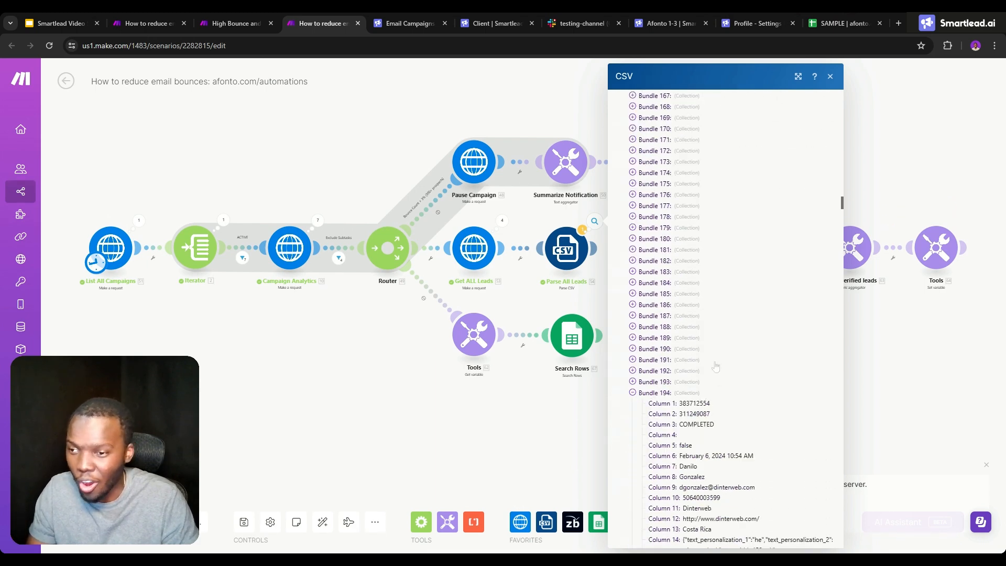
click(697, 400)
scroll(681, 420, down, 7)
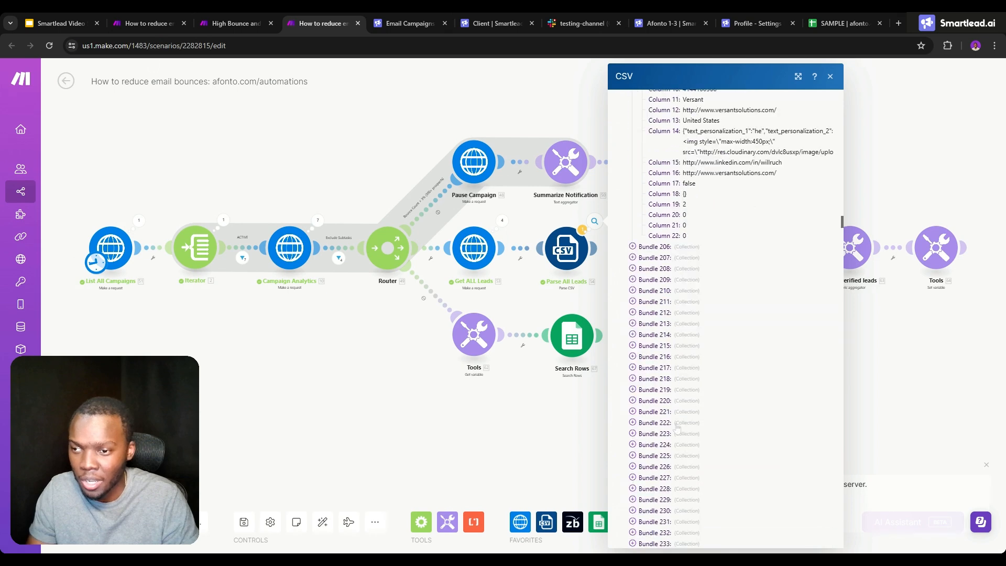
click(666, 440)
scroll(702, 381, down, 7)
click(666, 423)
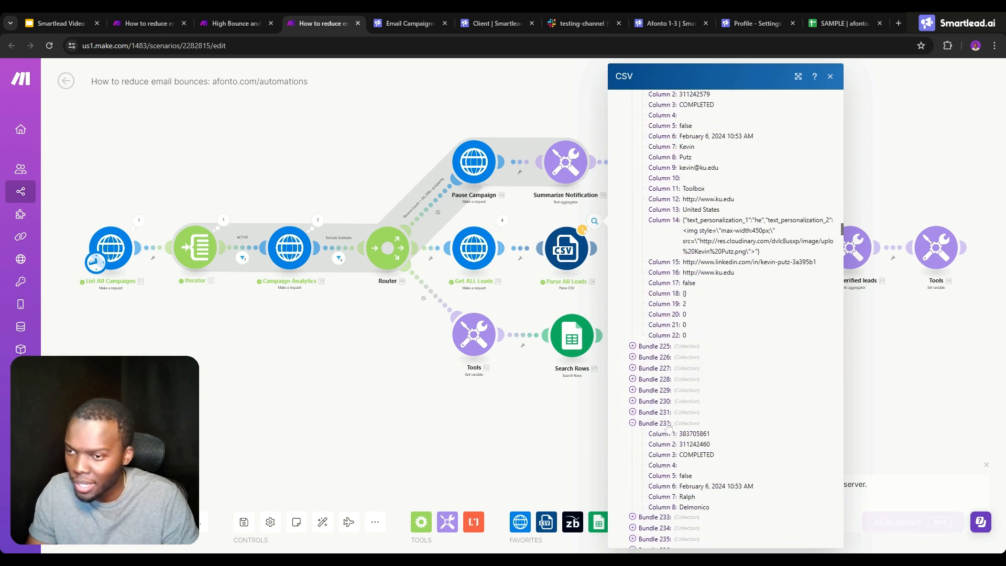
scroll(709, 406, down, 9)
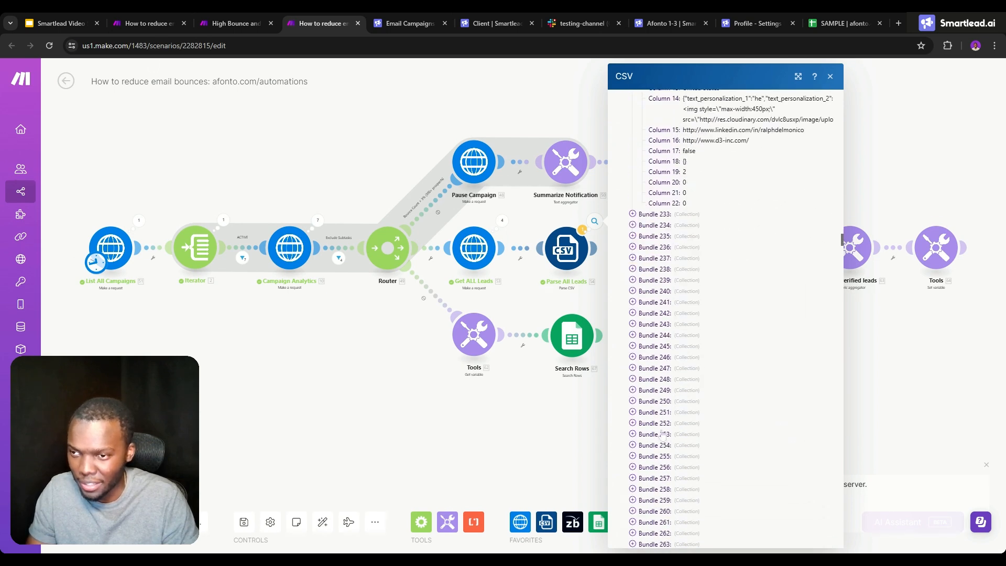
- Check the Afonto 1-3 campaign's lead progress breakdown in Smartlead, and expand Bundle 240 in the Parse All Leads output in Make
click(409, 17)
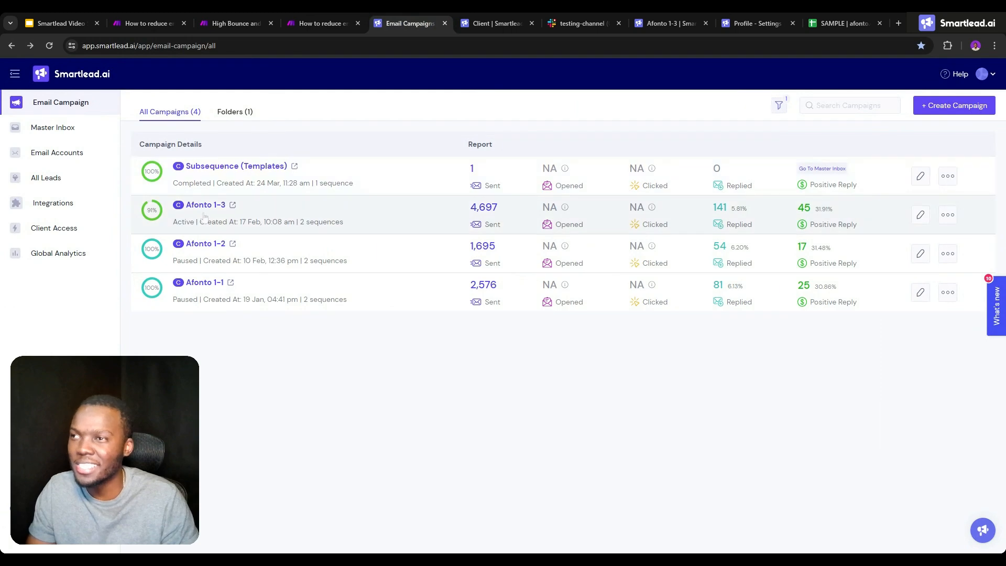
mouse_move(157, 215)
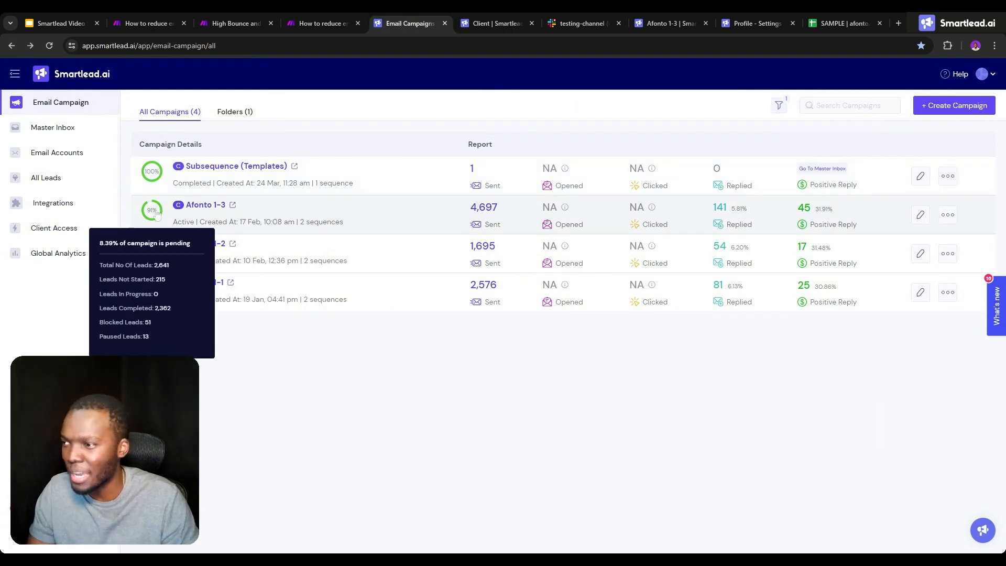
click(320, 23)
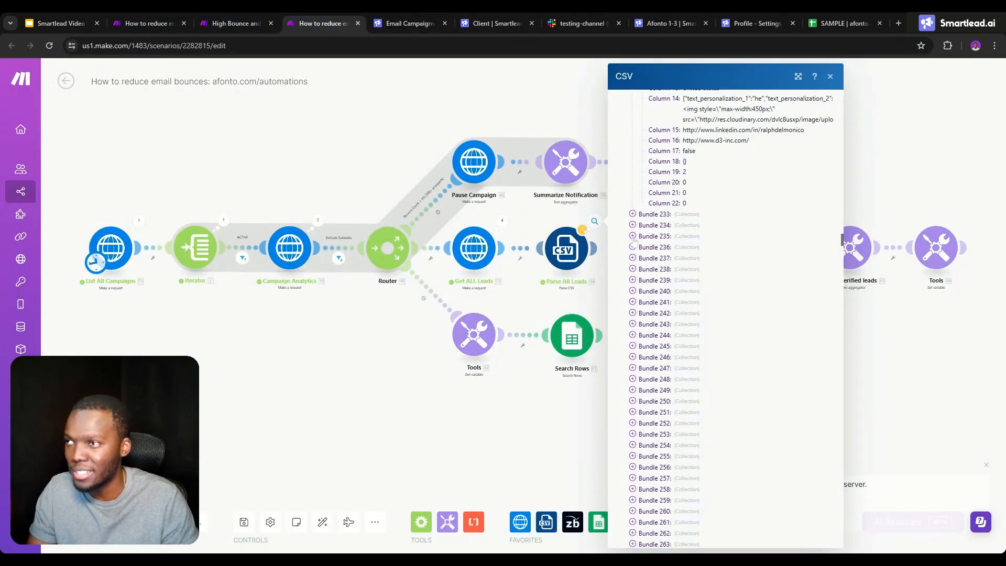
click(633, 292)
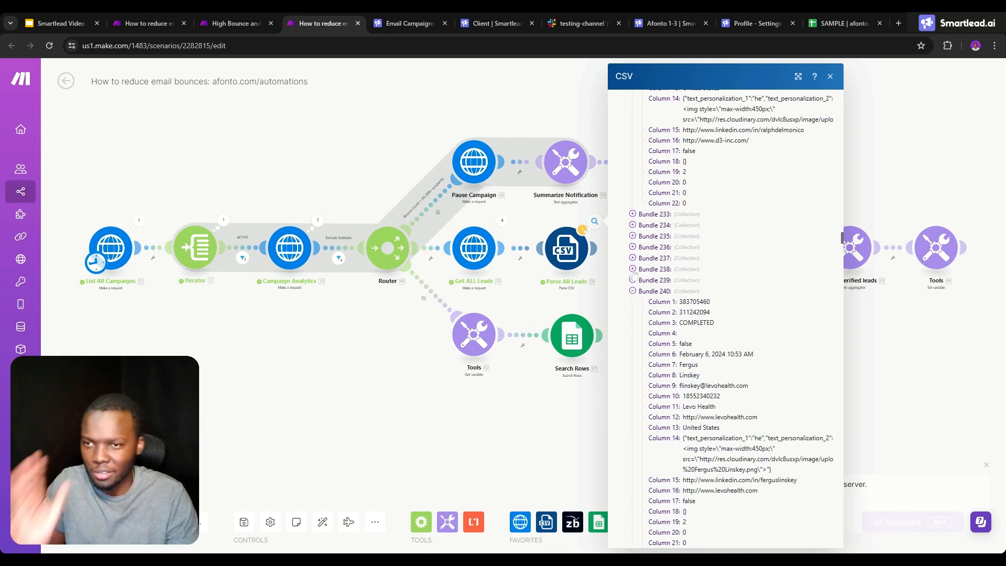
- Close the Parse All Leads output and review the ZeroBounce Verification settings, checking the column mapped as the email address
click(587, 286)
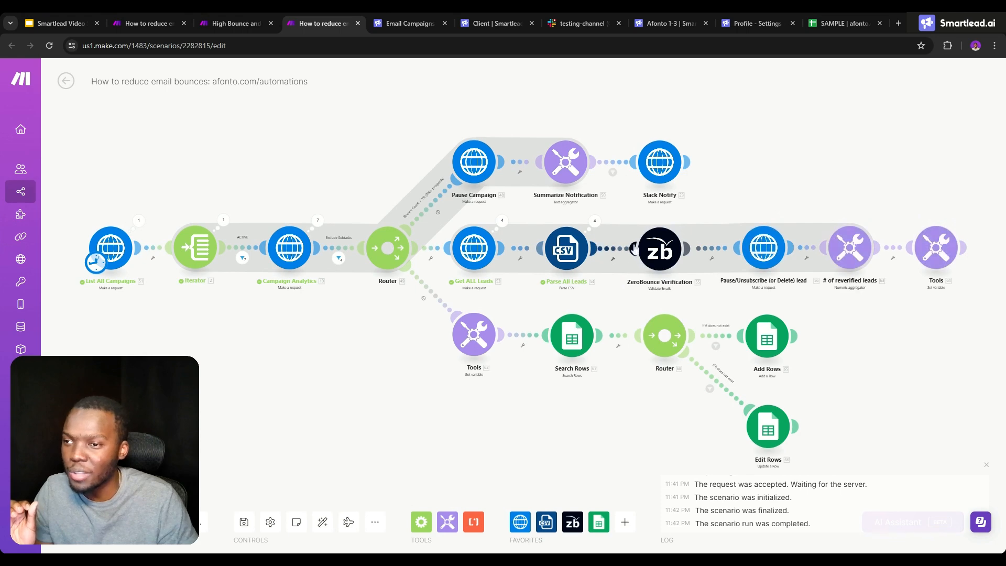
click(659, 248)
click(755, 312)
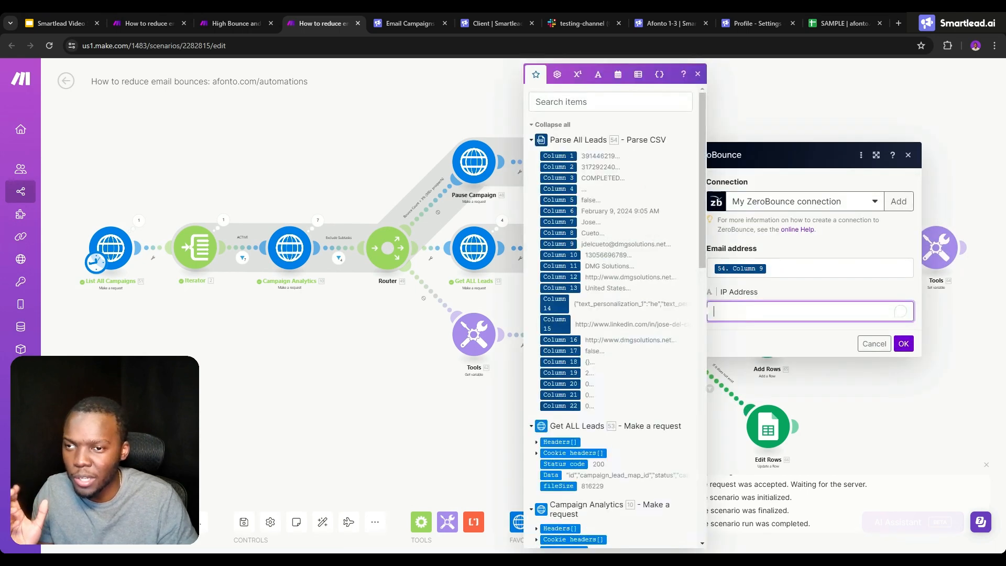
click(808, 262)
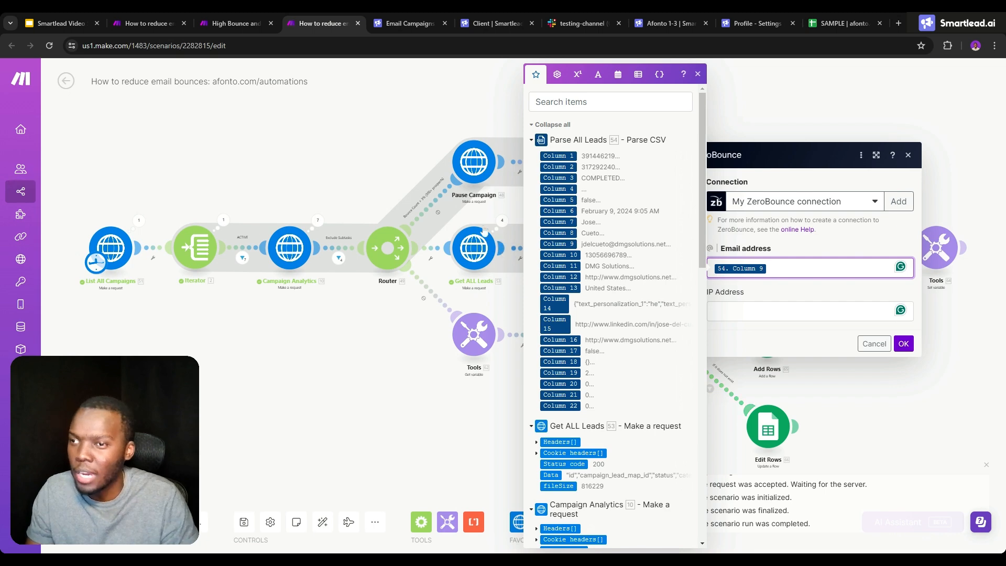
click(502, 216)
click(504, 210)
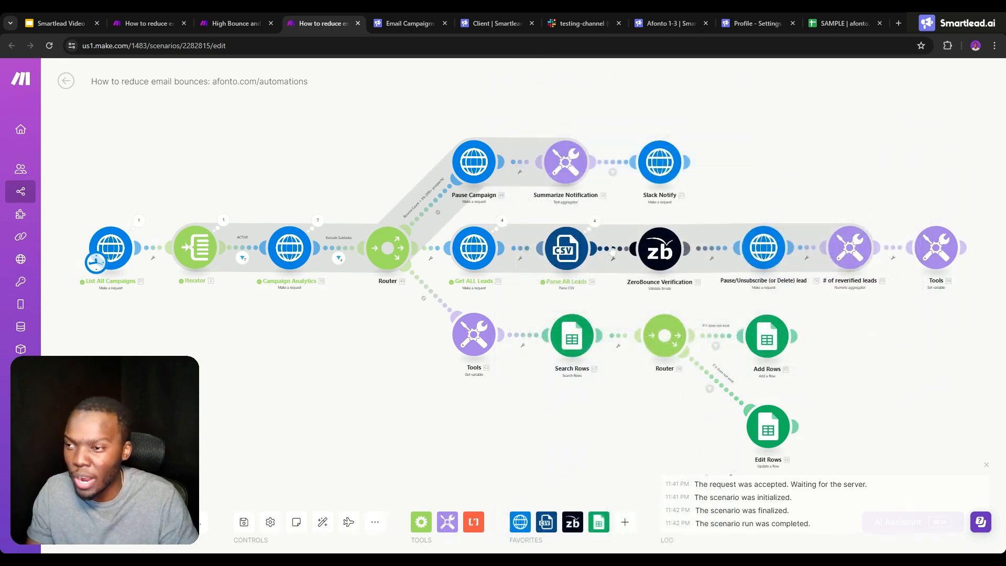
- Add a filter between Parse All Leads and ZeroBounce Verification with the condition Column 3 Not equal to Column 3
click(611, 250)
click(686, 246)
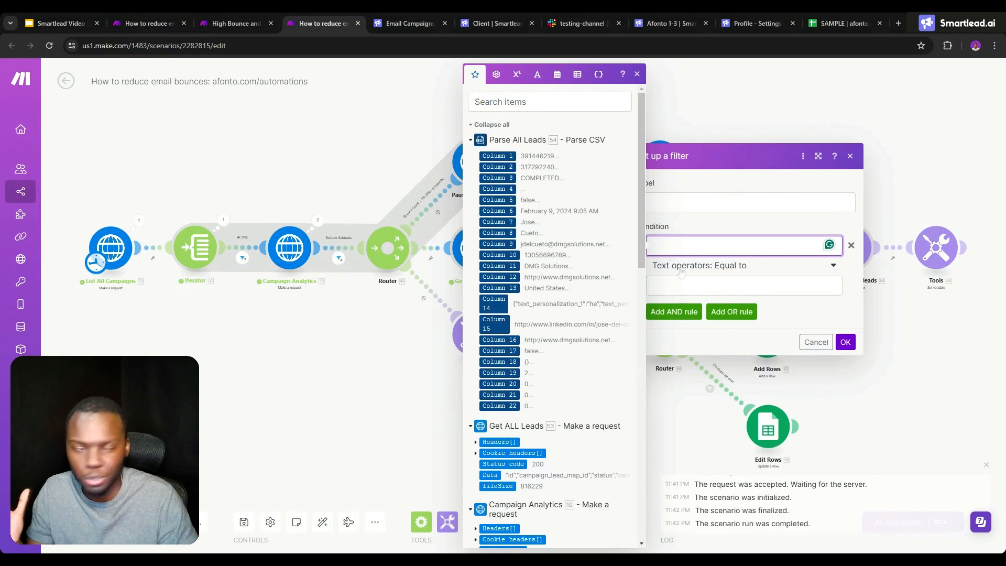
click(490, 176)
click(713, 267)
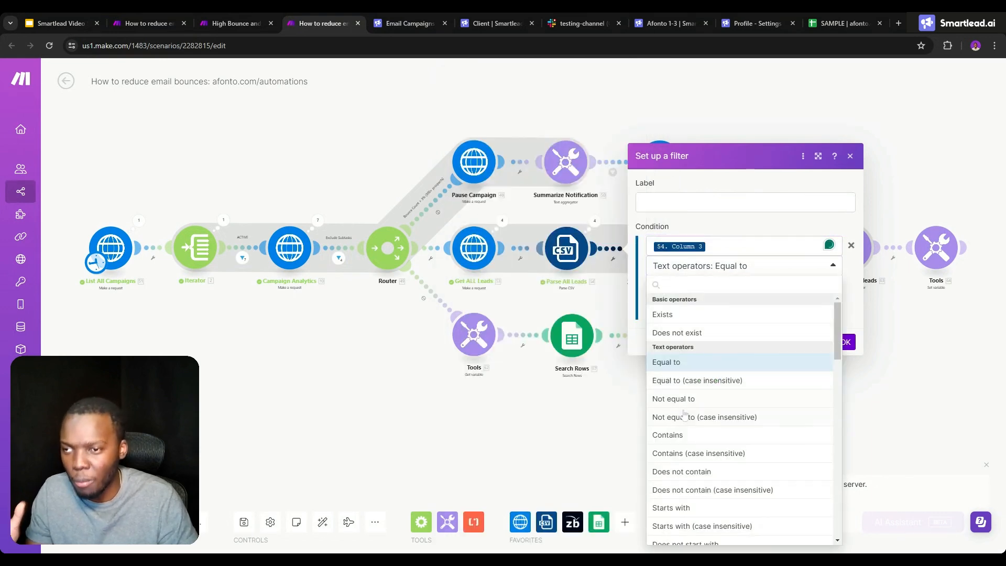
click(681, 400)
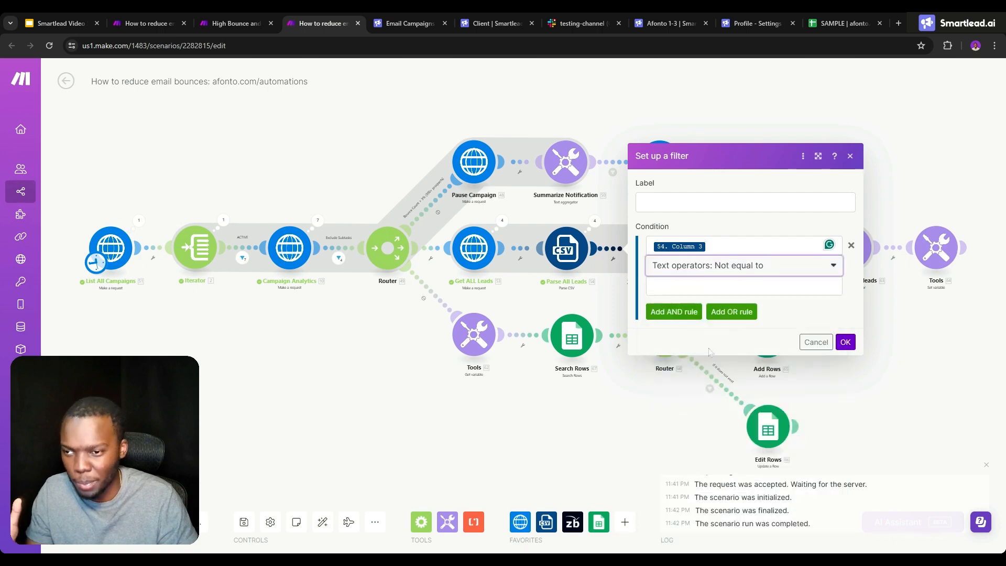
click(720, 288)
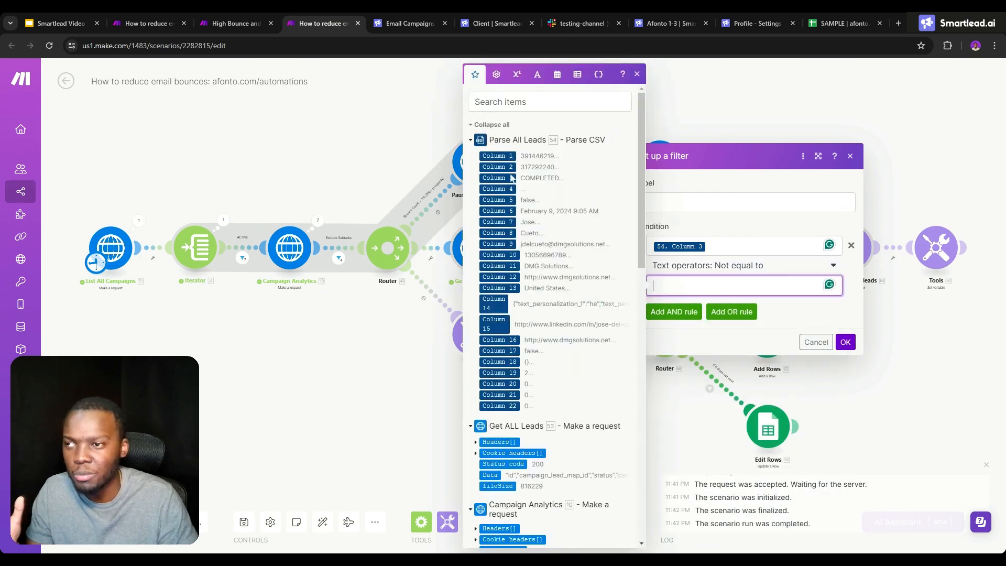
click(498, 177)
click(845, 342)
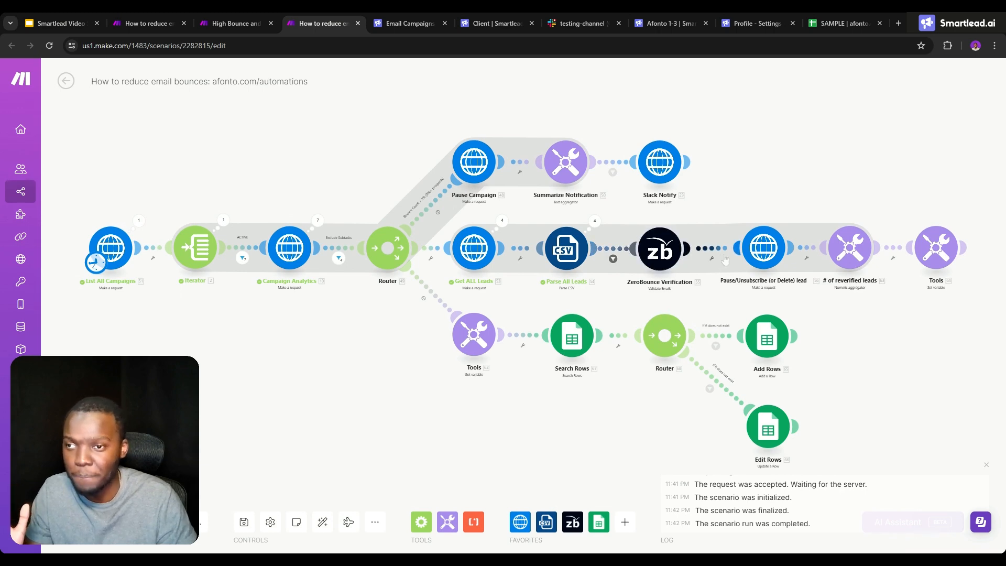
- Replace the ${lead_id} placeholder in the Pause/Unsubscribe (or Delete) lead module's URL with Column 2 from Parse All Leads
click(756, 256)
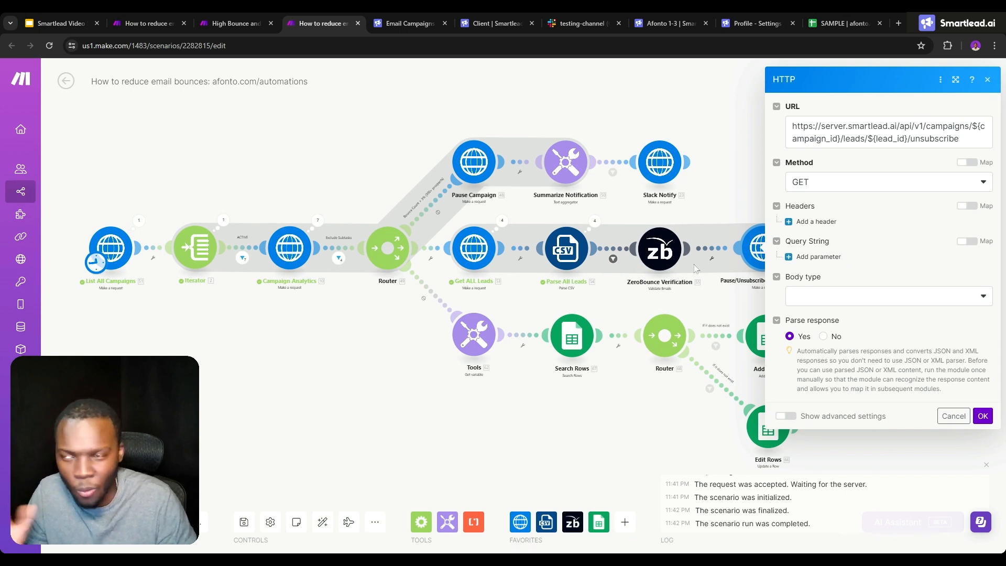
click(749, 209)
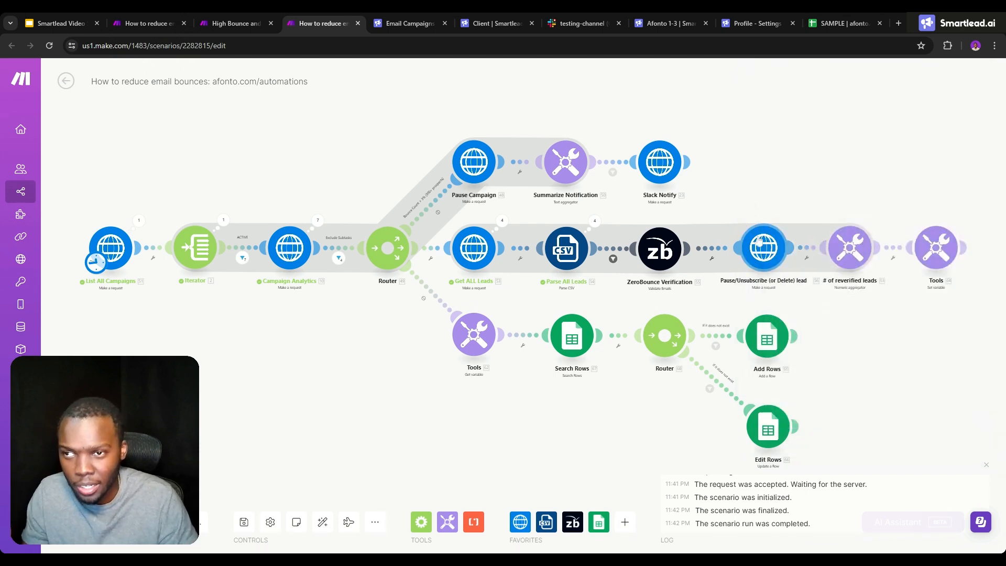
click(760, 242)
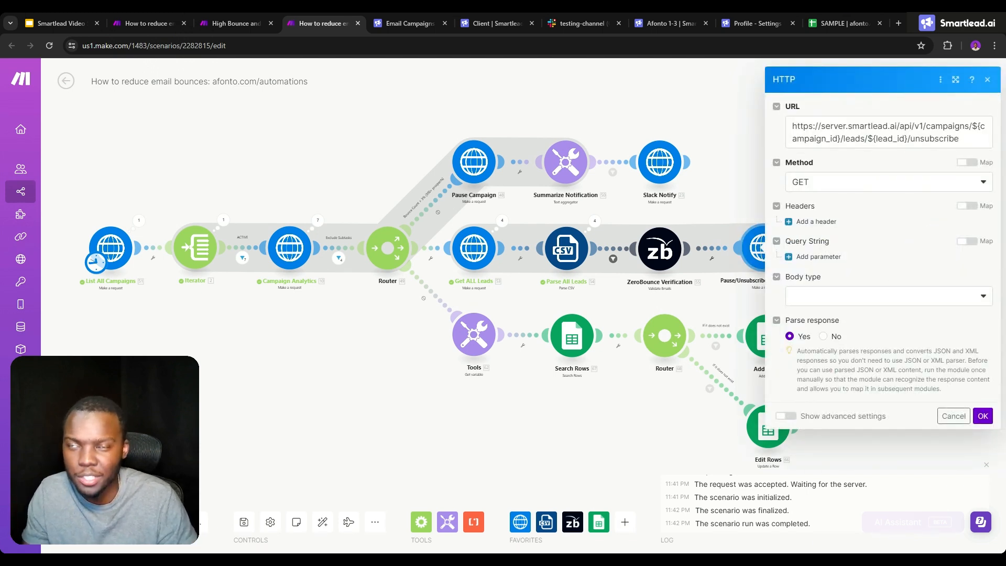
drag(907, 139, 867, 138)
key(BackSpace)
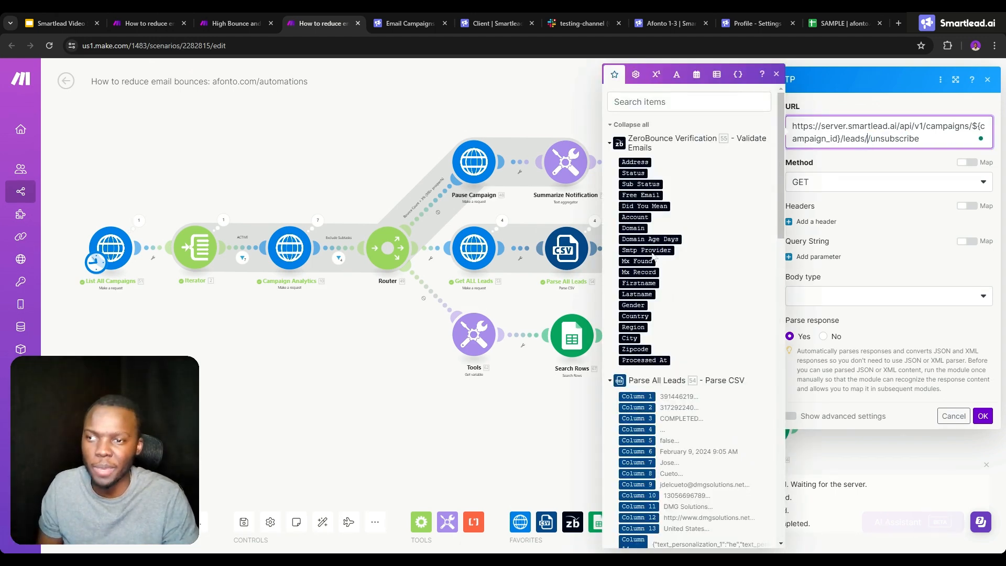
scroll(681, 314, down, 3)
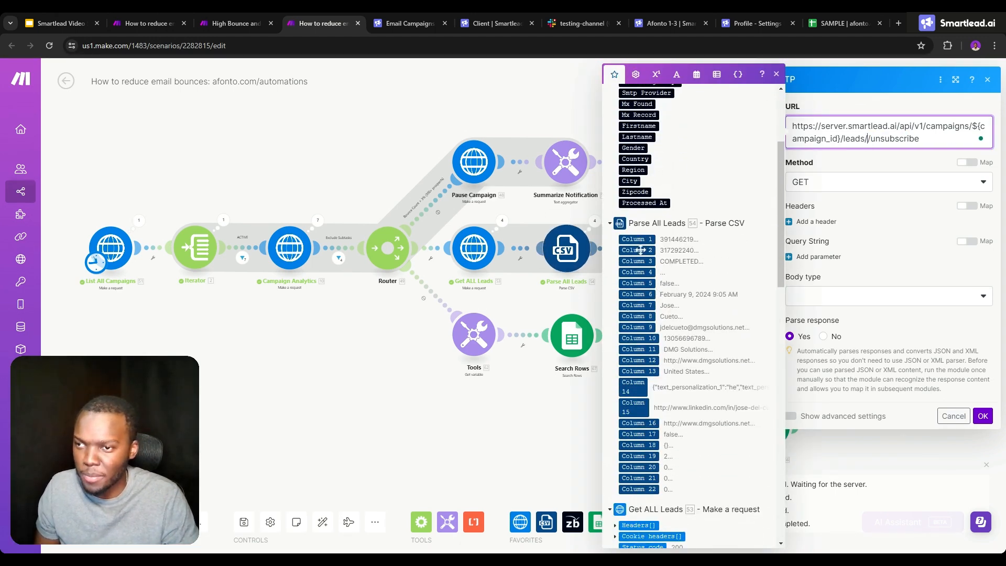
click(637, 250)
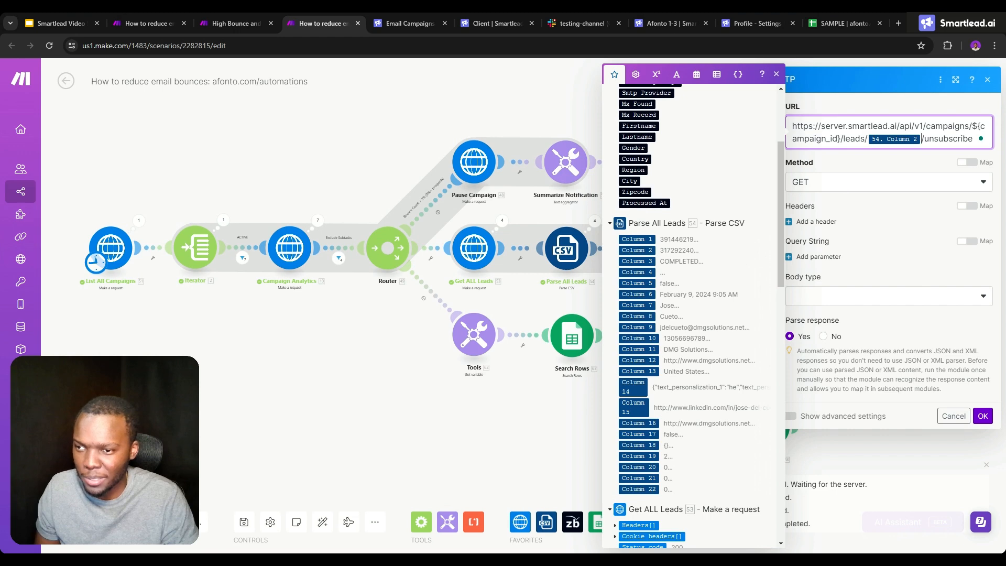
click(568, 208)
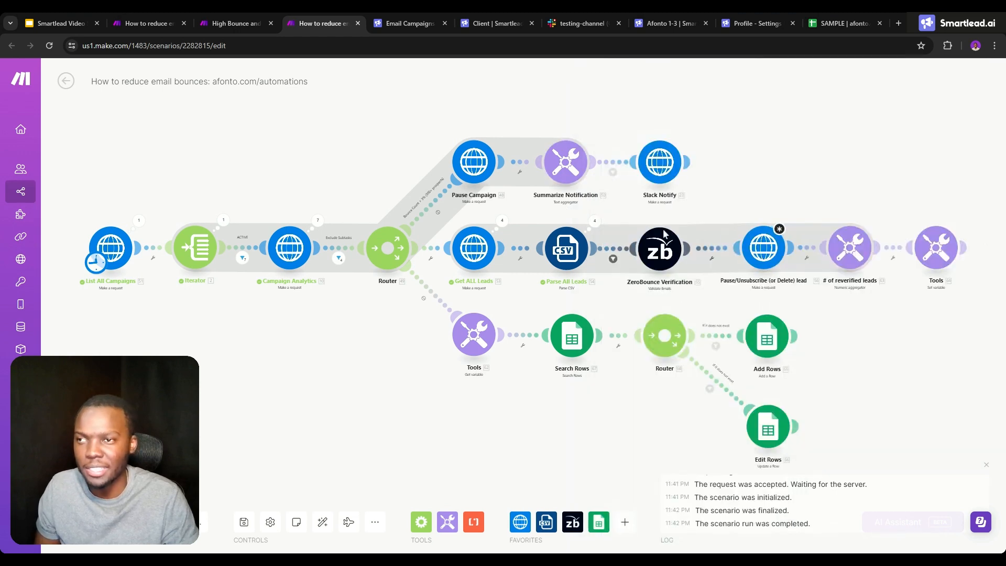
- Review the URL, method and parameters of the Pause/Unsubscribe (or Delete) lead request
click(770, 245)
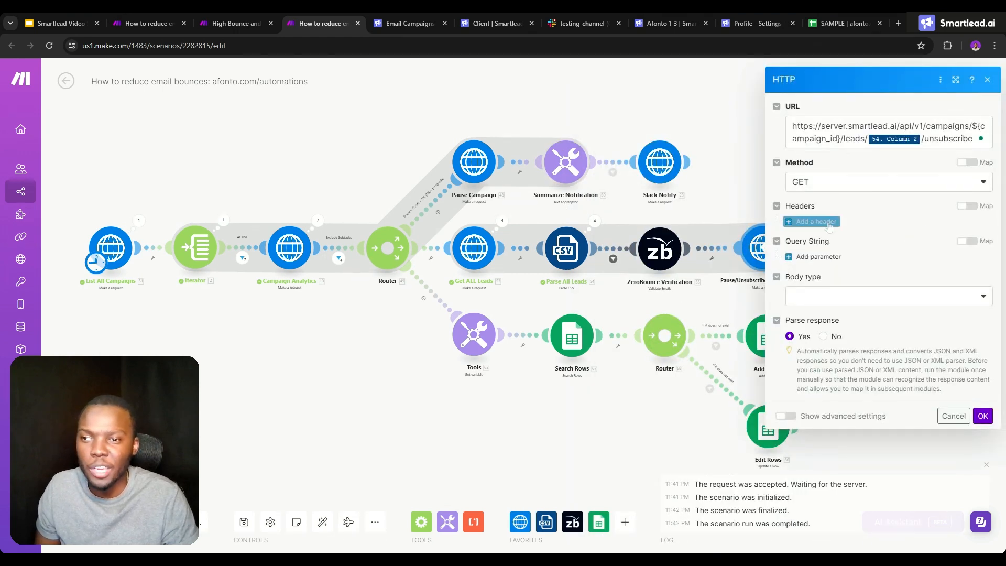
click(743, 203)
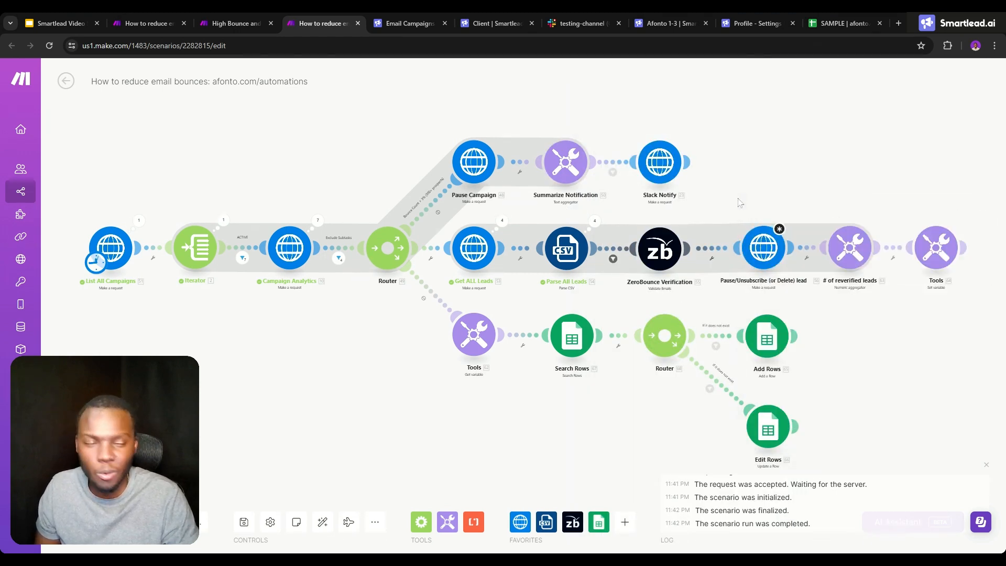
click(765, 244)
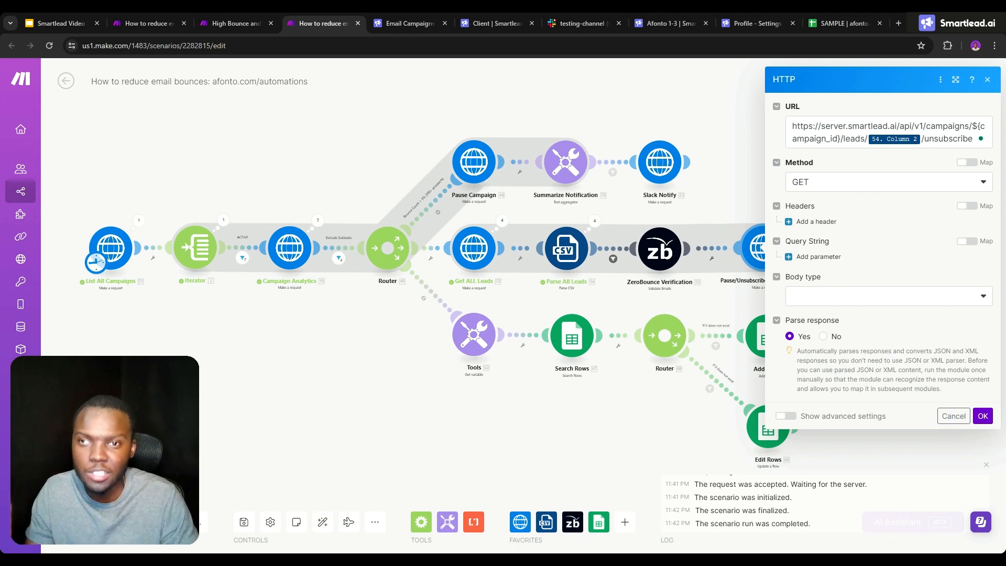
click(732, 196)
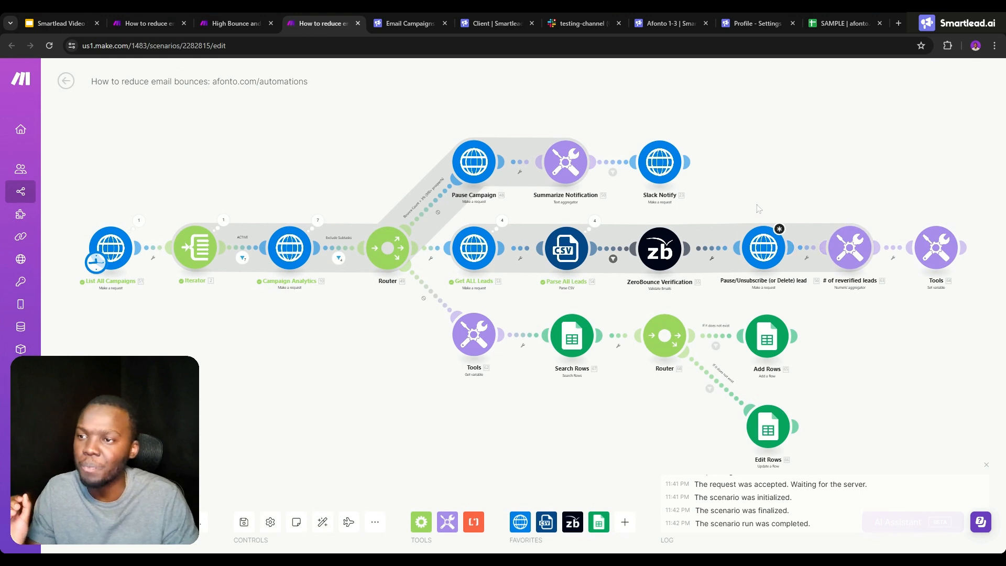
- Examine the # of reverified leads aggregator's source, function and value, and check the Afonto 1-3 campaign's lead quality in Smartlead
click(851, 250)
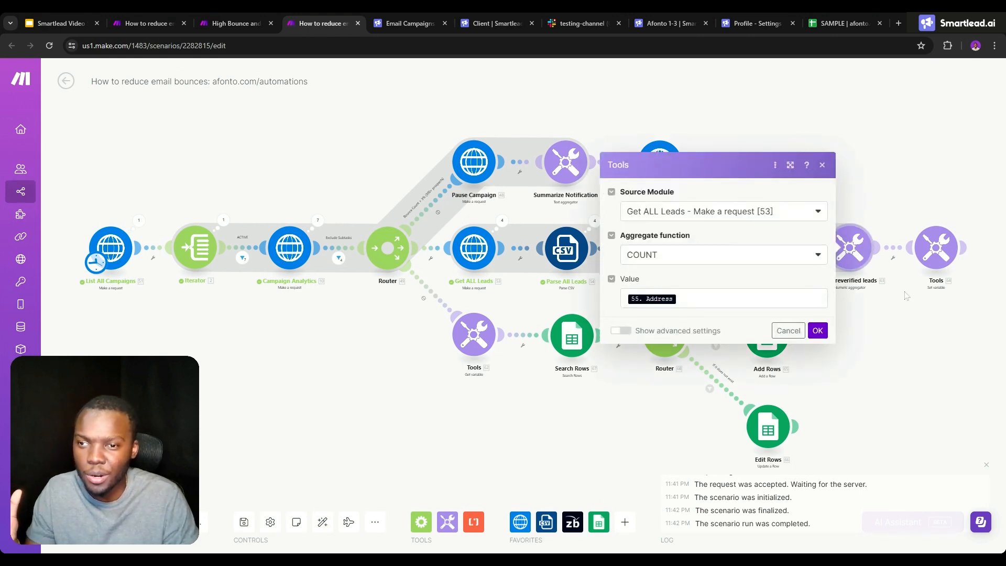
click(906, 295)
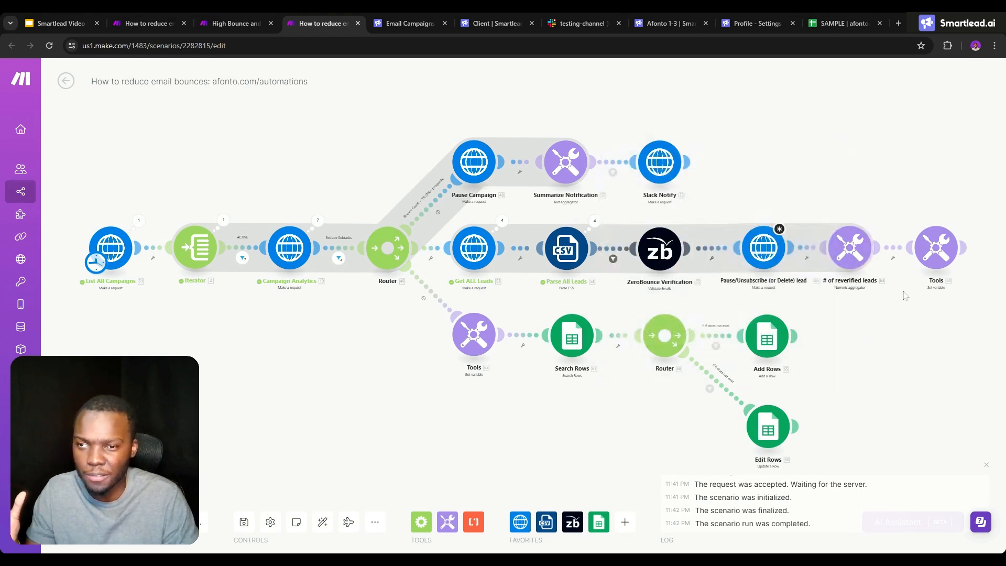
click(843, 254)
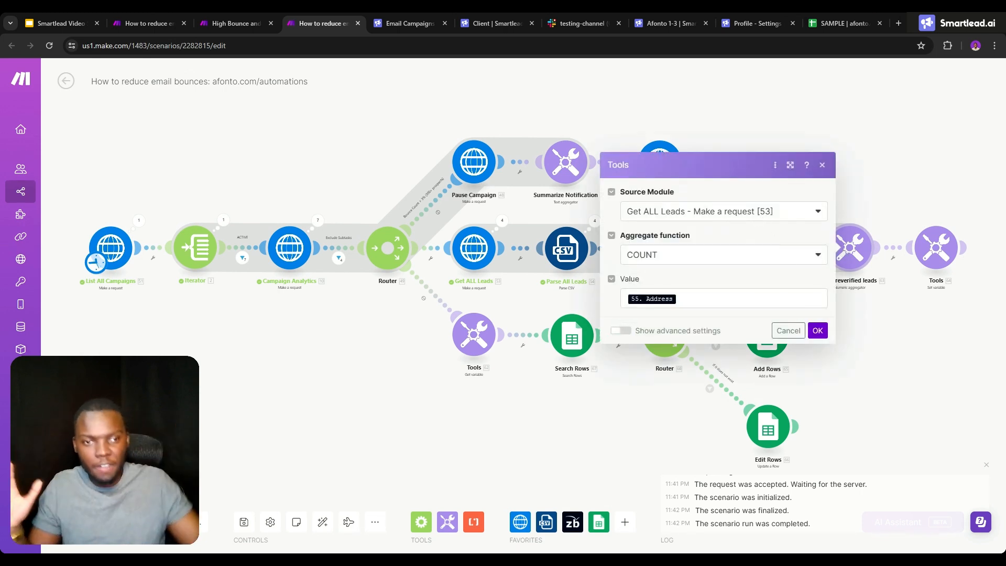
click(639, 19)
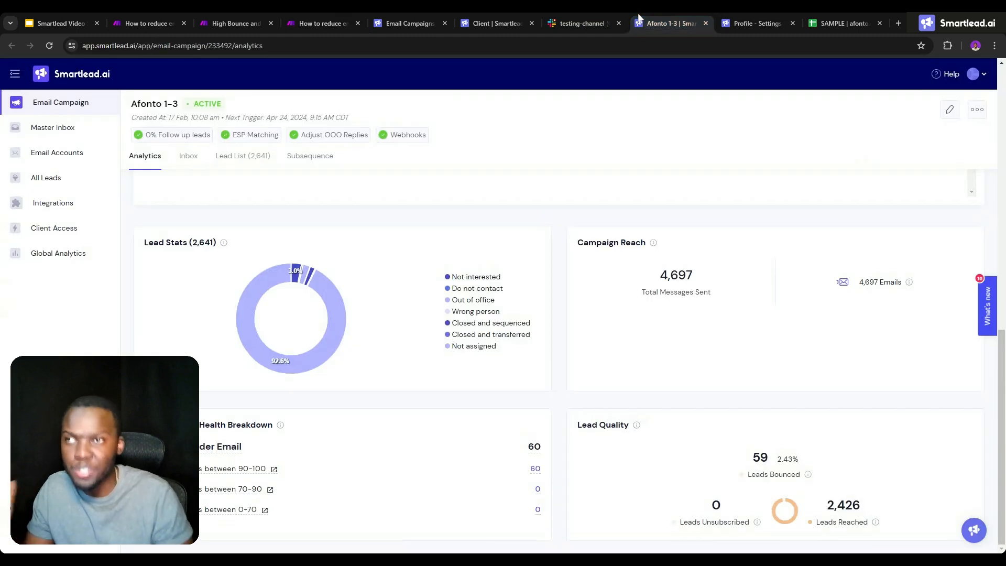
click(290, 23)
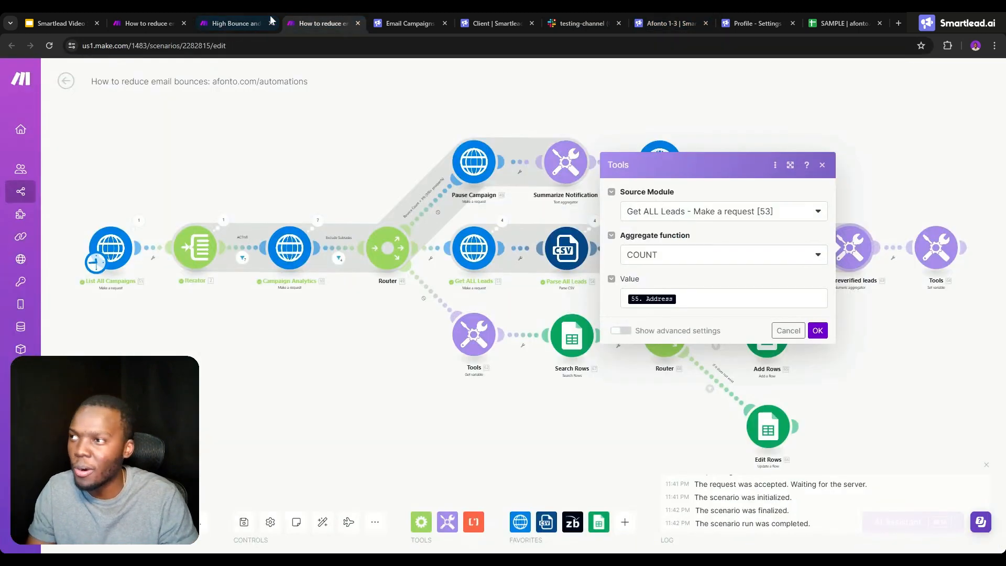
click(876, 161)
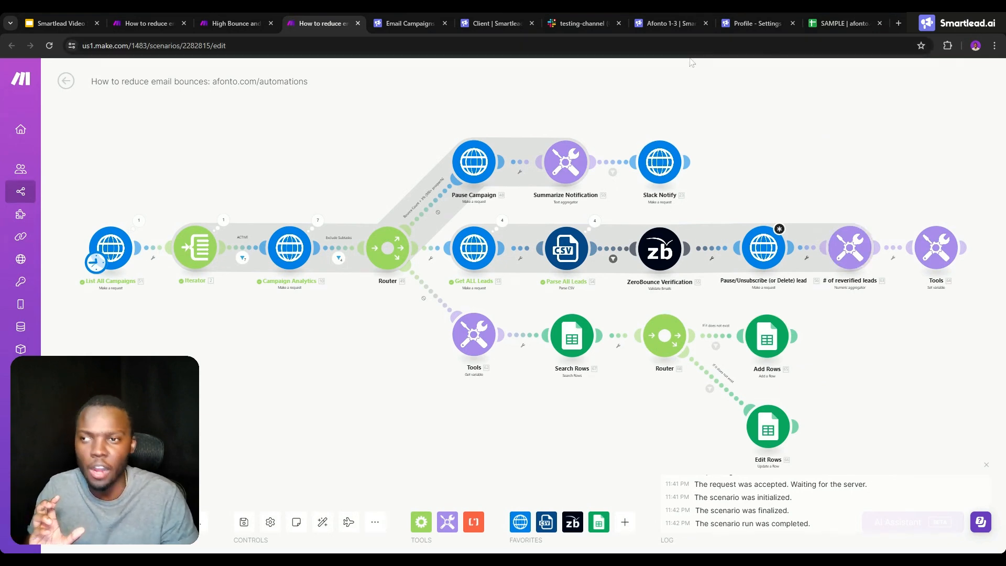
- Switch to the SAMPLE dashboard in Google Sheets and insert one column to the right of Parent ID in Campaign Analytics
click(834, 13)
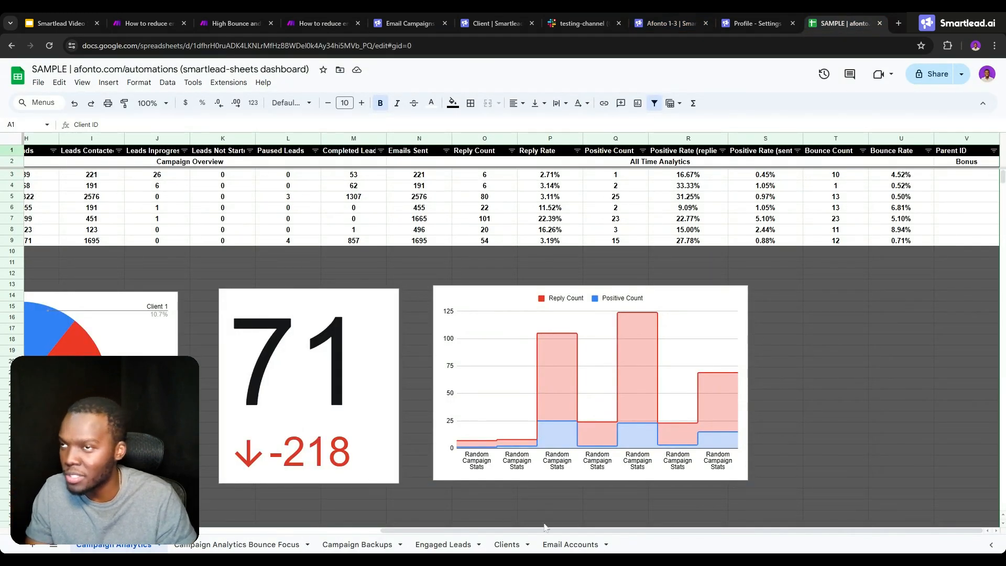
drag(778, 506, 838, 482)
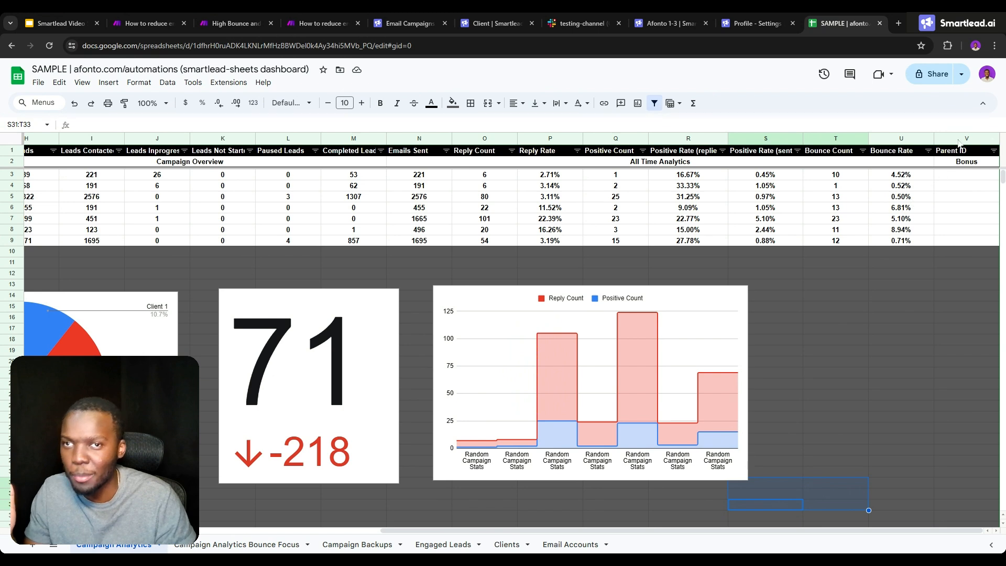
right_click(958, 139)
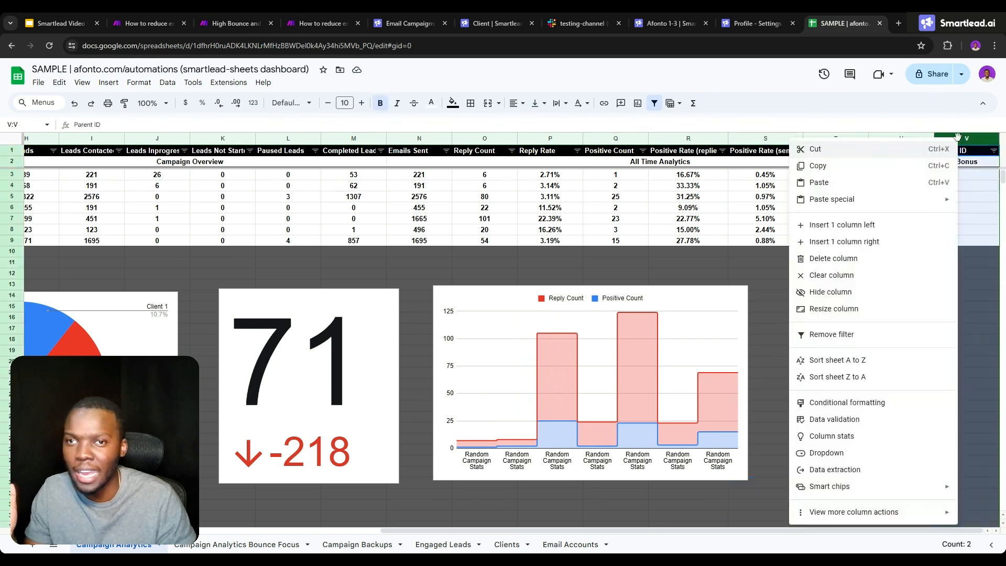
click(846, 242)
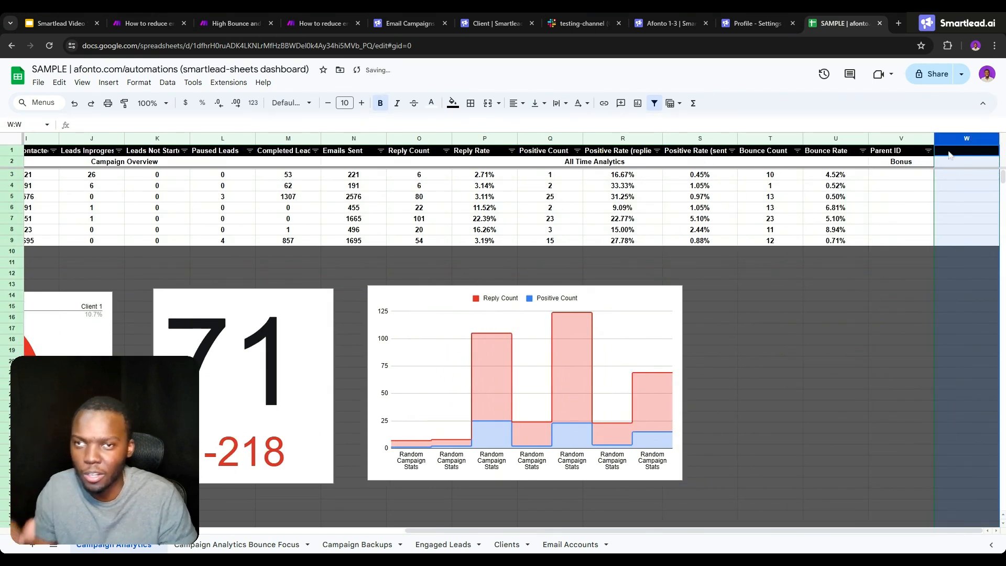
- Enter the header Reverified Bounces in cell W1 and widen column W
click(942, 151)
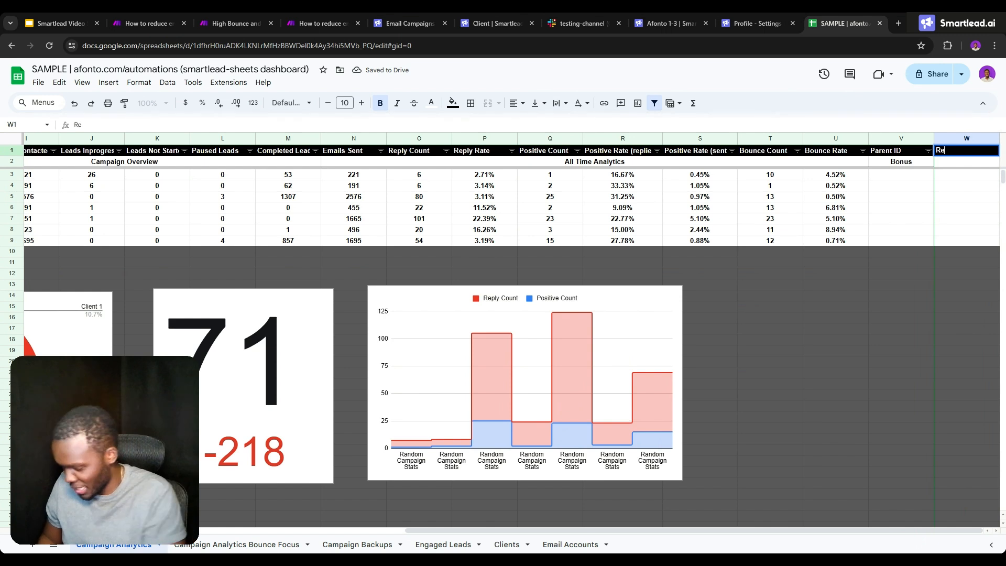
text(Reverified )
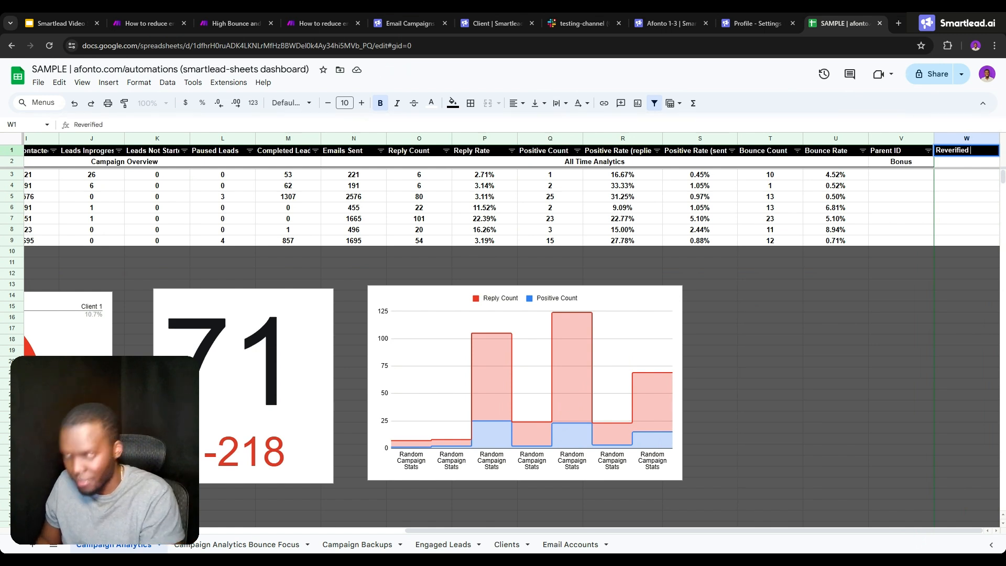
text(Bounces)
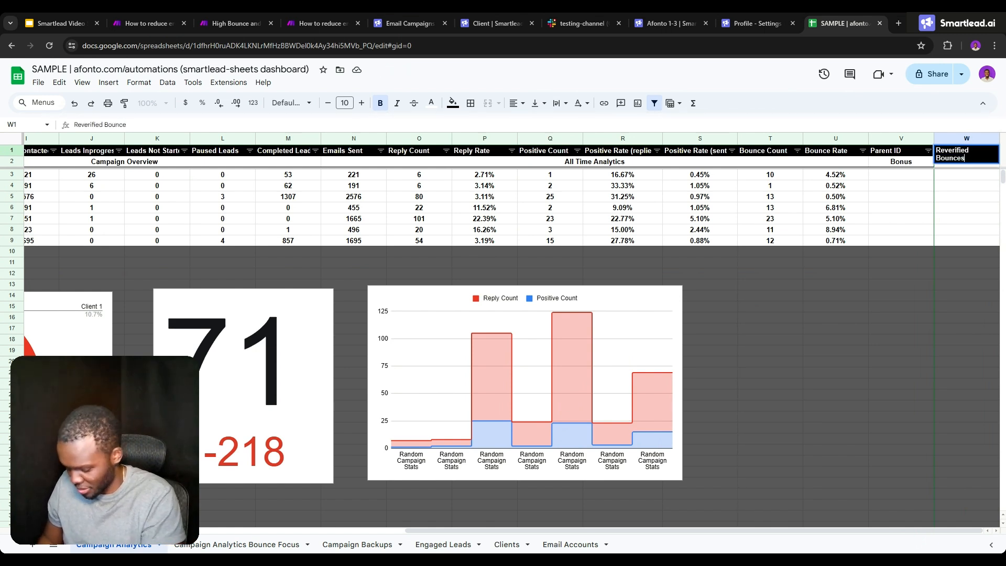
click(962, 178)
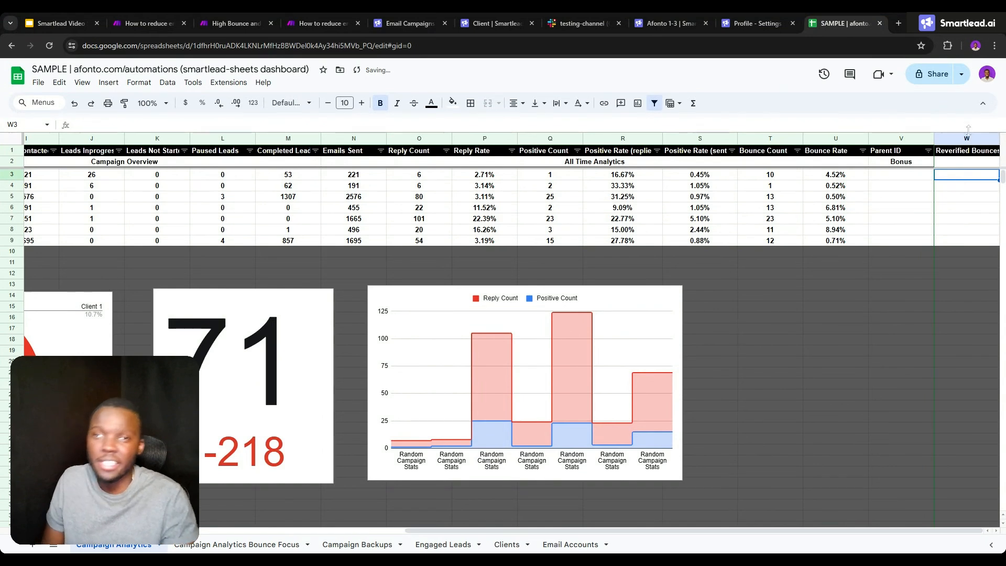
drag(999, 139, 1005, 138)
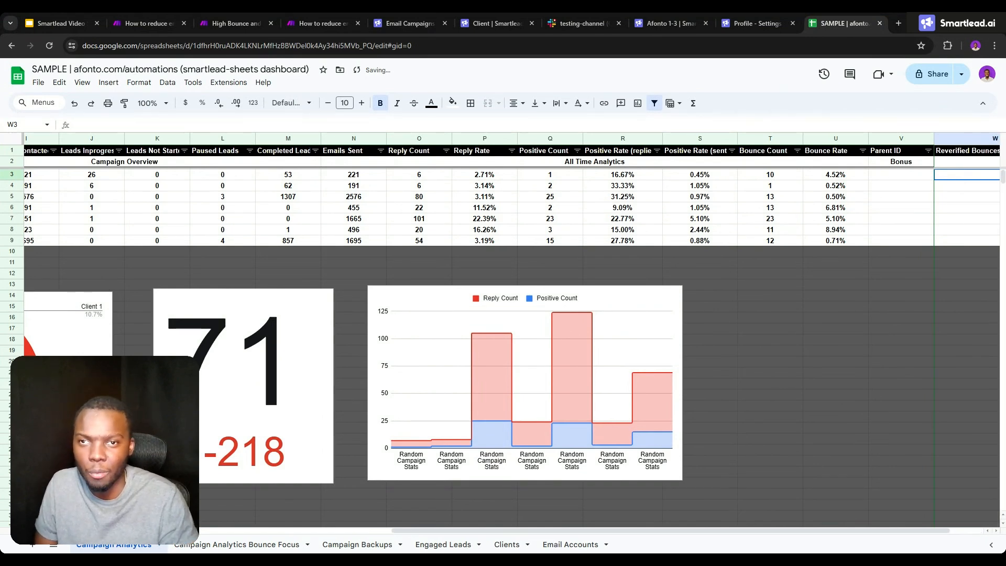
- Select the Bounce Rate values in U3:U9 and try a 15% entry in cell W3 under Reverified Bounces
drag(835, 176, 837, 245)
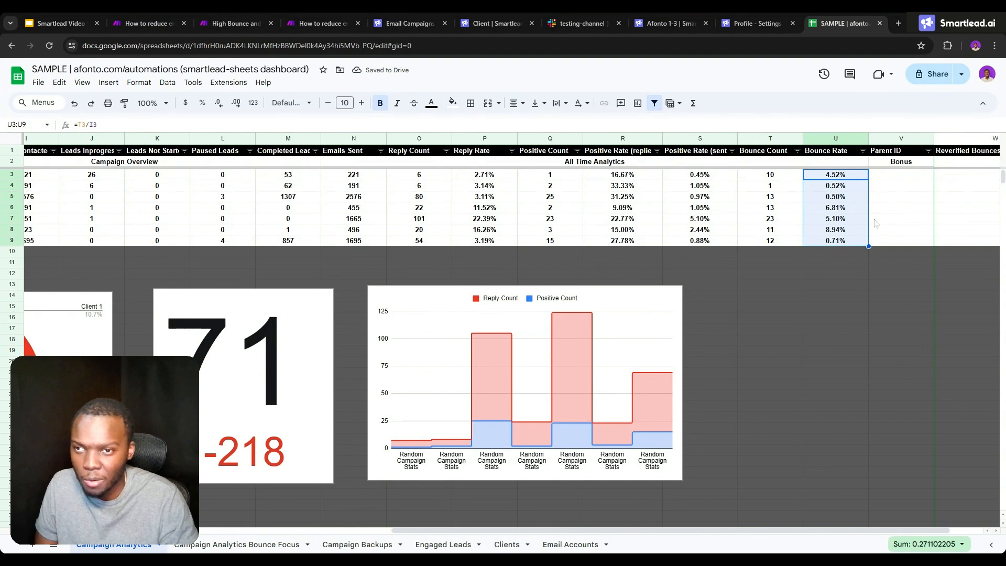
click(962, 180)
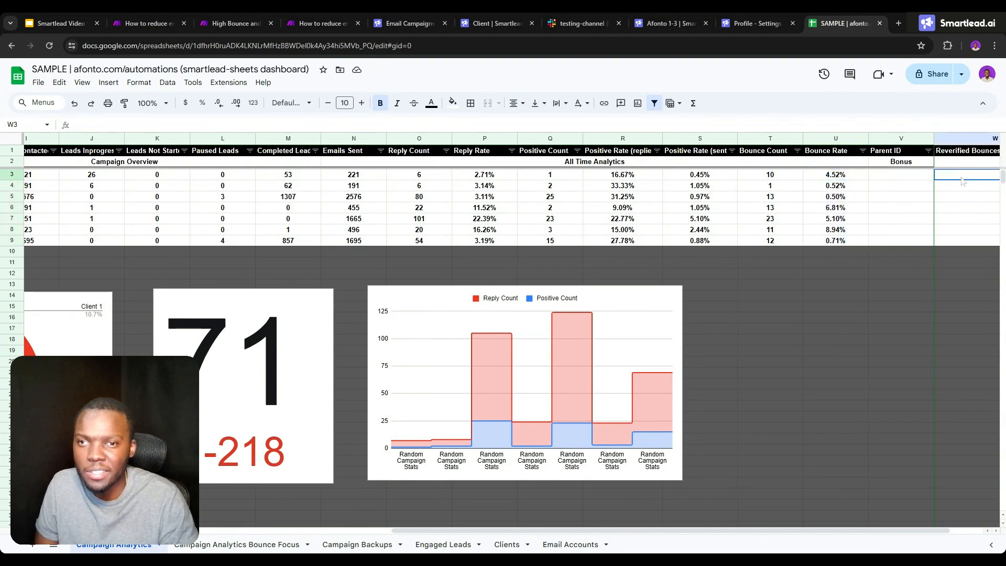
text(154)
key(BackSpace)
key(BackSpace)
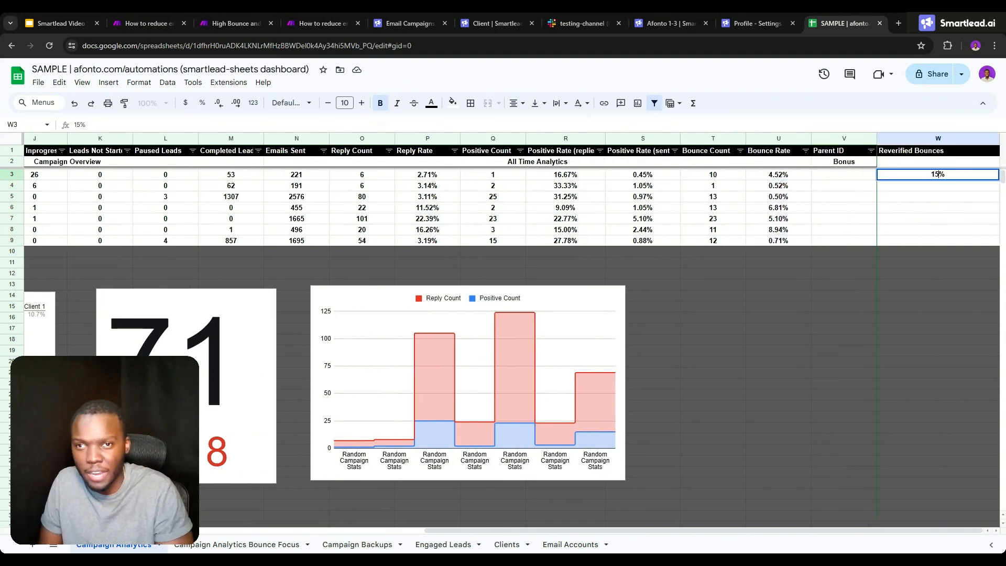
key(BackSpace)
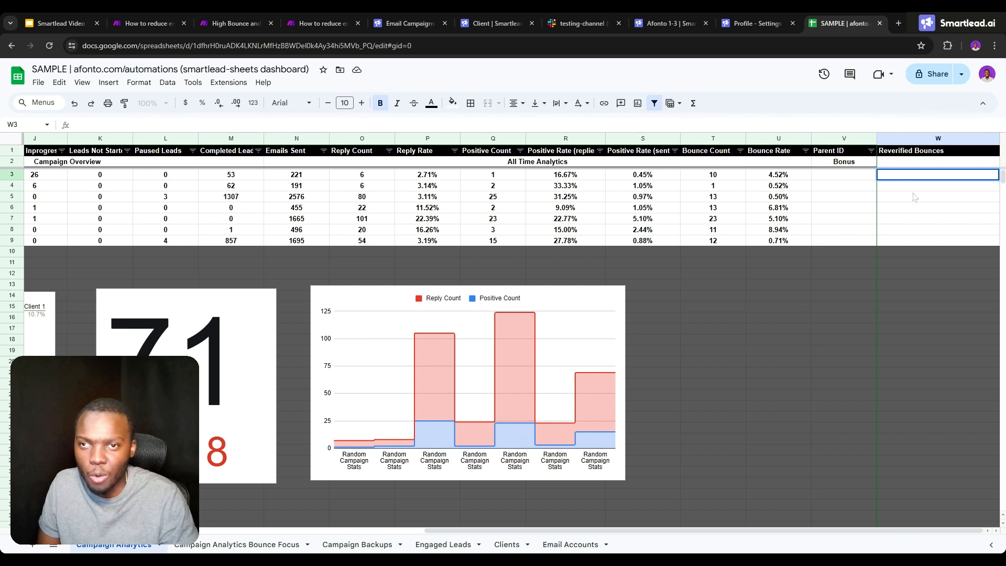
click(915, 197)
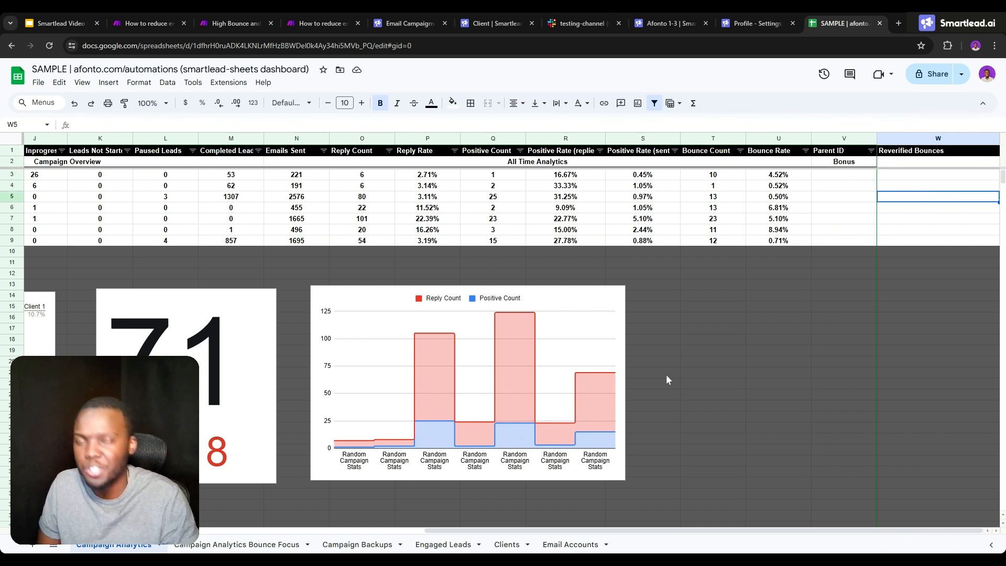
- Switch to the Make bounce-reduction scenario and inspect the Data output of Operation 3 in the Campaign Analytics module
click(684, 18)
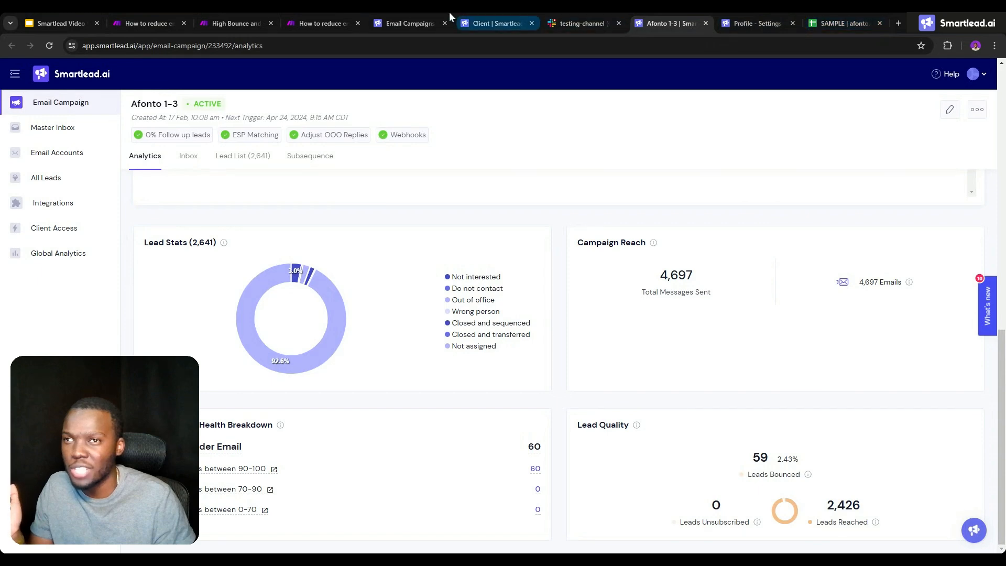
click(310, 13)
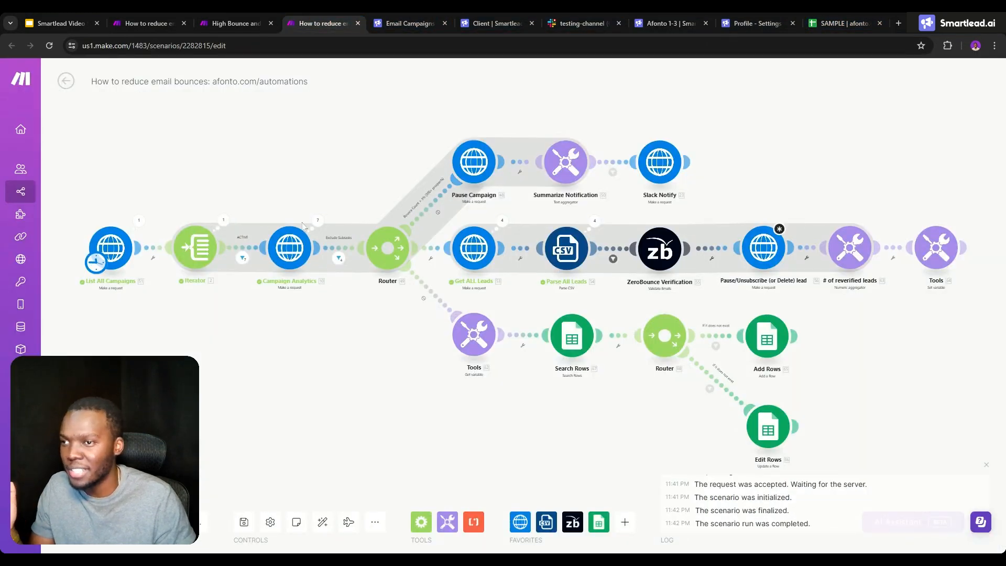
click(318, 220)
click(377, 212)
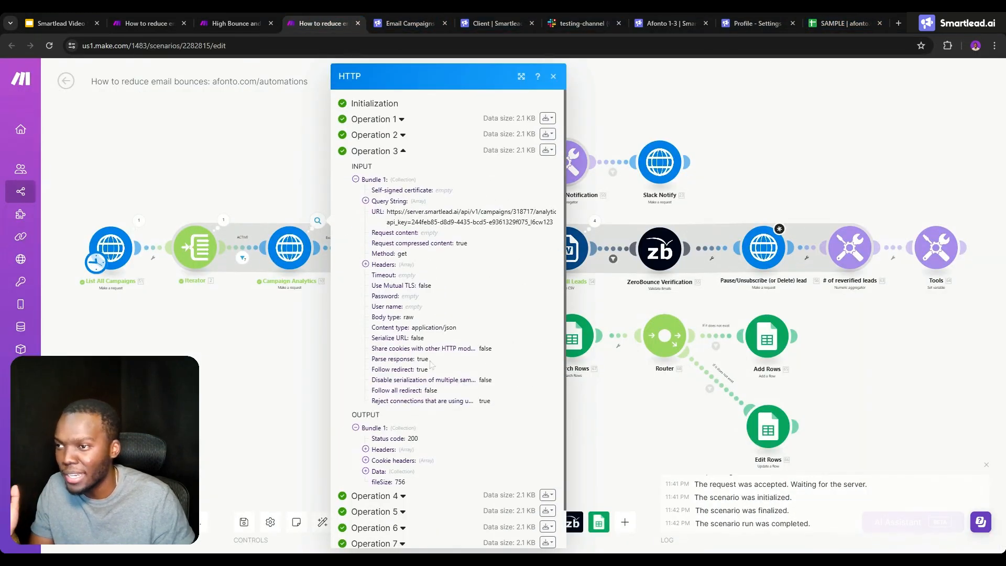
scroll(366, 367, down, 1)
click(365, 430)
scroll(367, 434, down, 6)
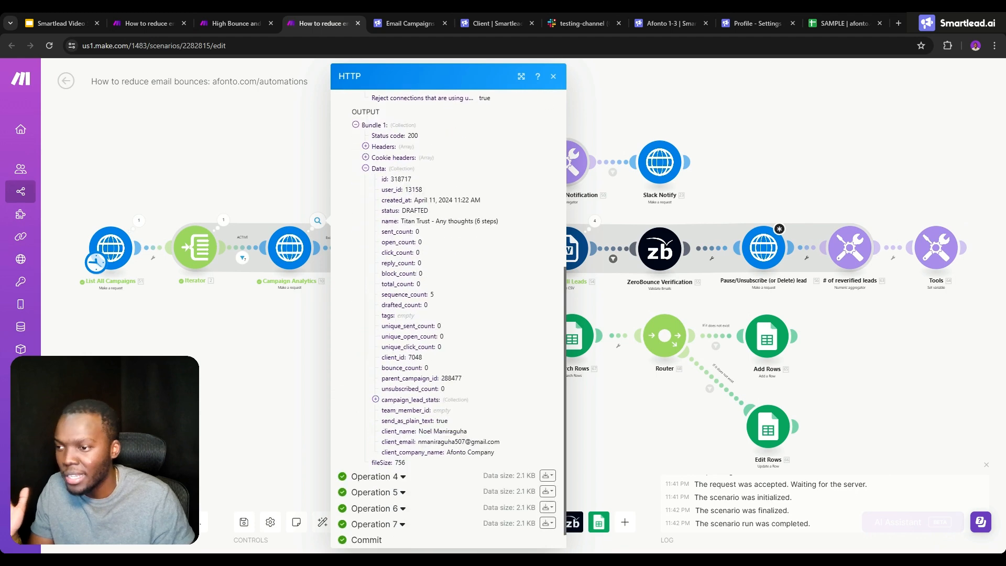
- Check the SAMPLE dashboard in Google Sheets, and review the spreadsheet, sheet and filter settings of Make's Search Rows module
click(824, 22)
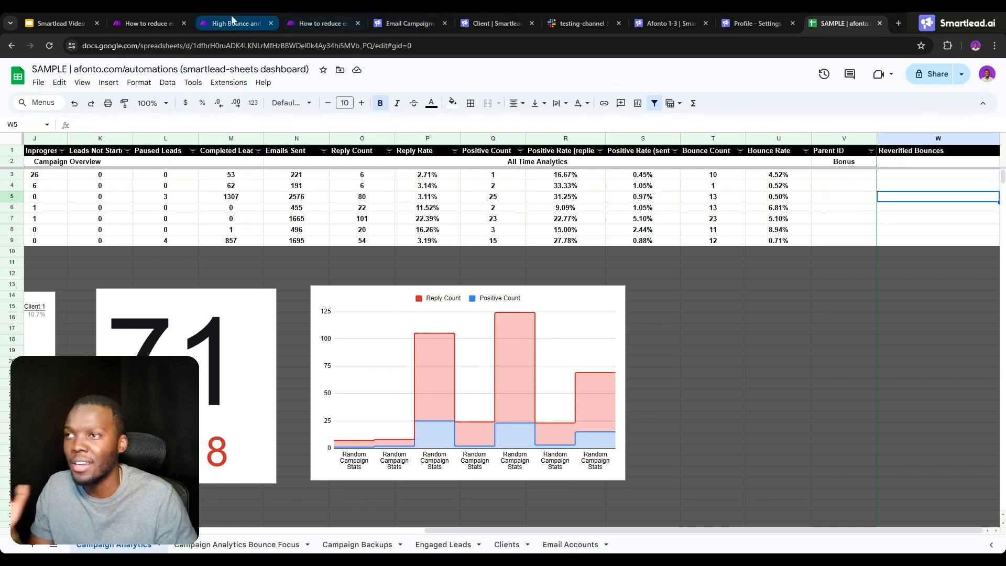
click(319, 24)
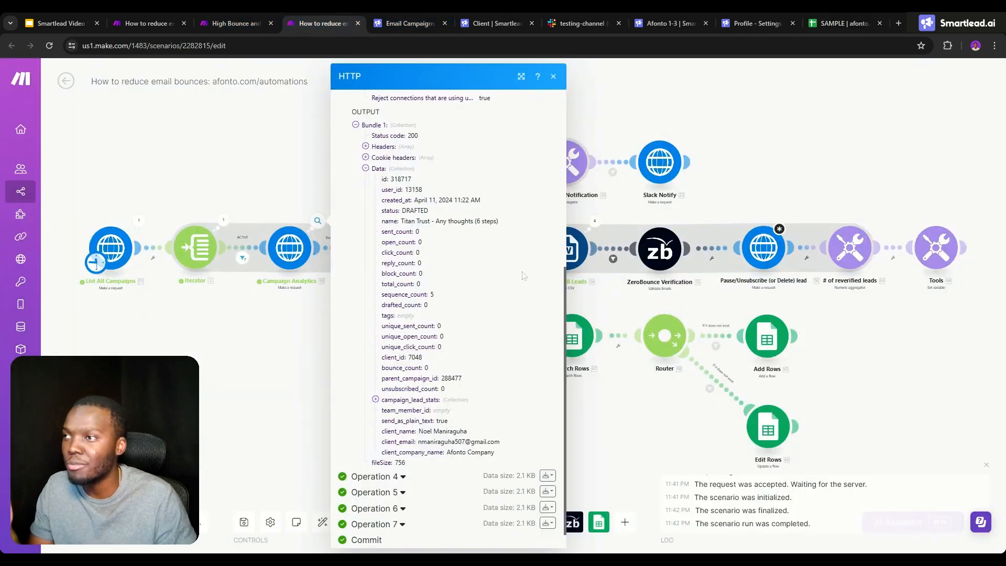
click(606, 421)
click(572, 334)
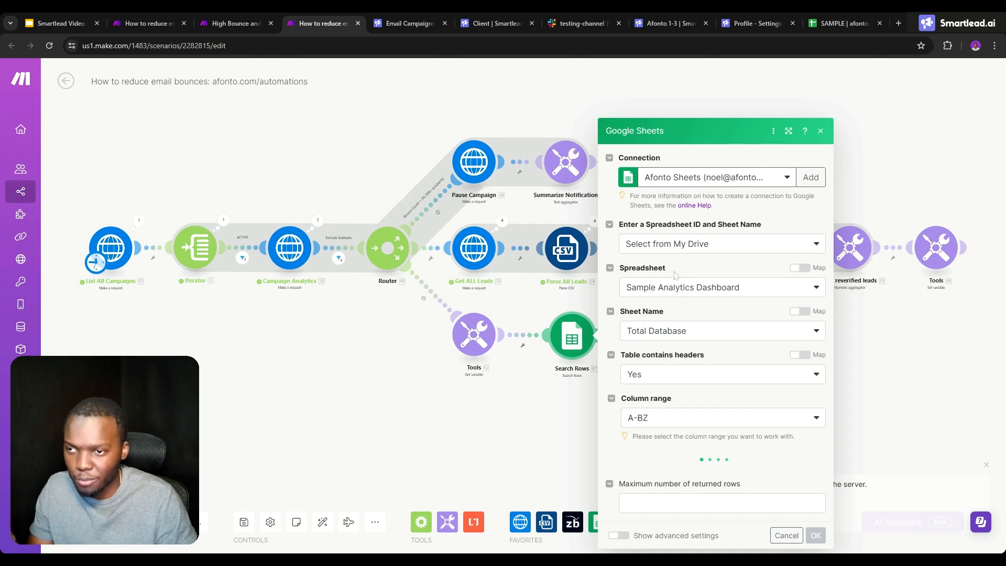
scroll(674, 325, down, 3)
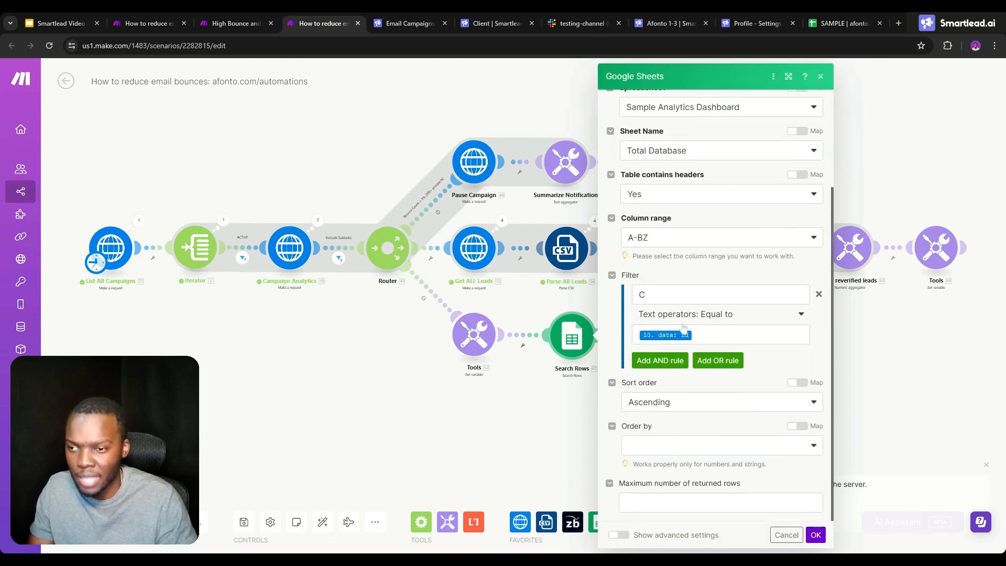
click(507, 397)
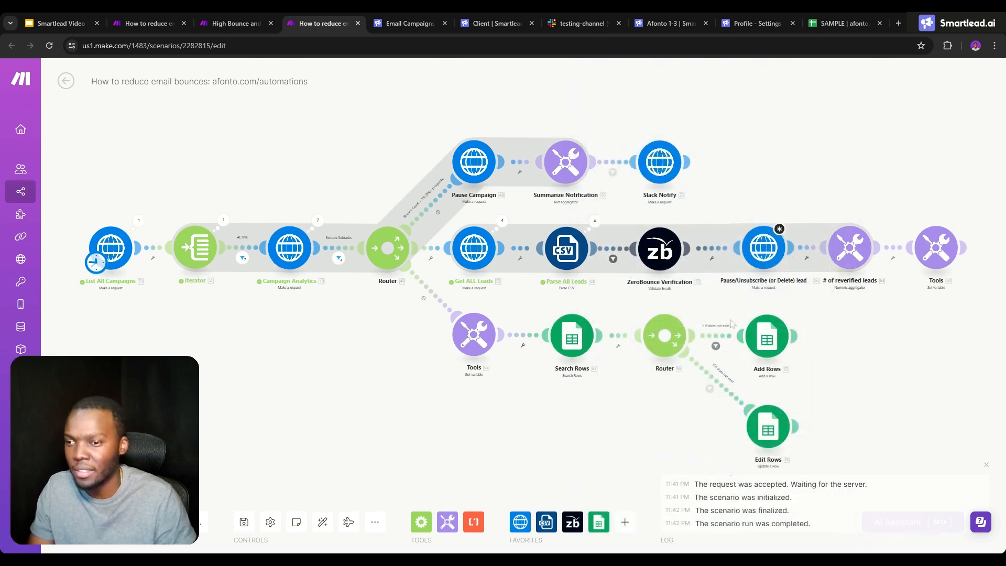
- Review the filter conditions on the router's routes to Add Rows and Edit Rows
click(715, 345)
click(710, 388)
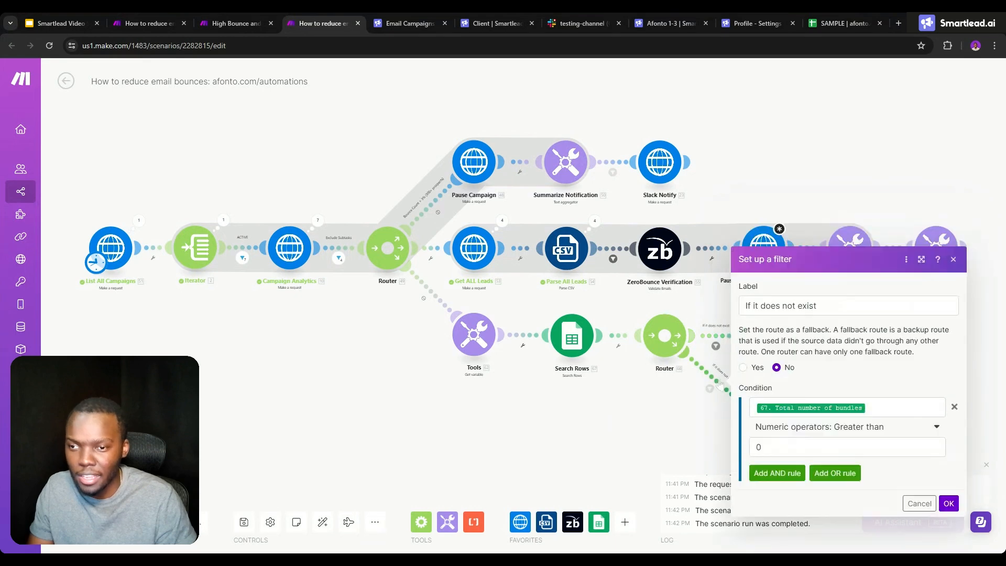
click(674, 401)
- Examine the Add Rows module's target sheet and its column mappings from Client Name through Bounce Rate
click(756, 346)
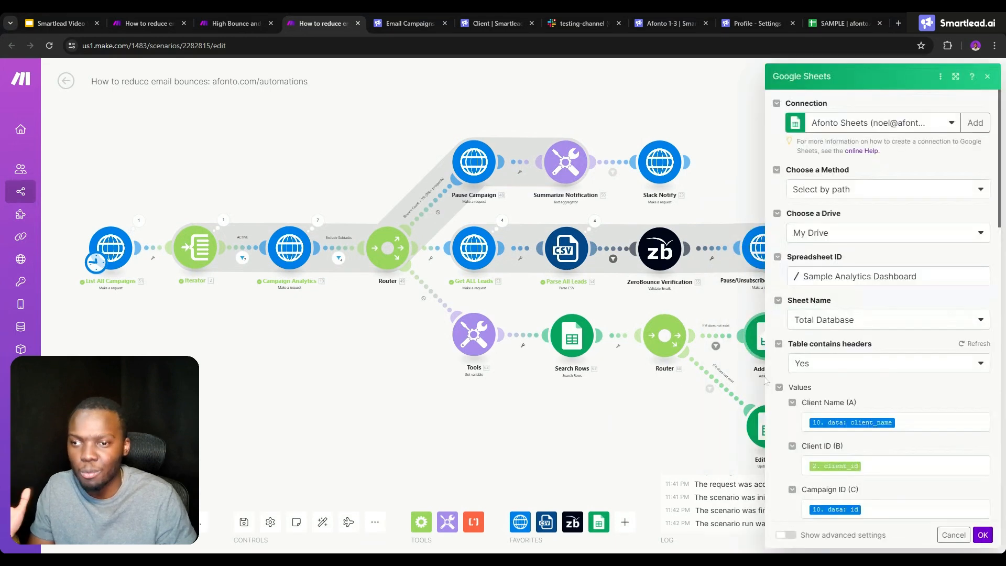
scroll(801, 369, down, 4)
scroll(879, 250, down, 10)
scroll(879, 250, down, 5)
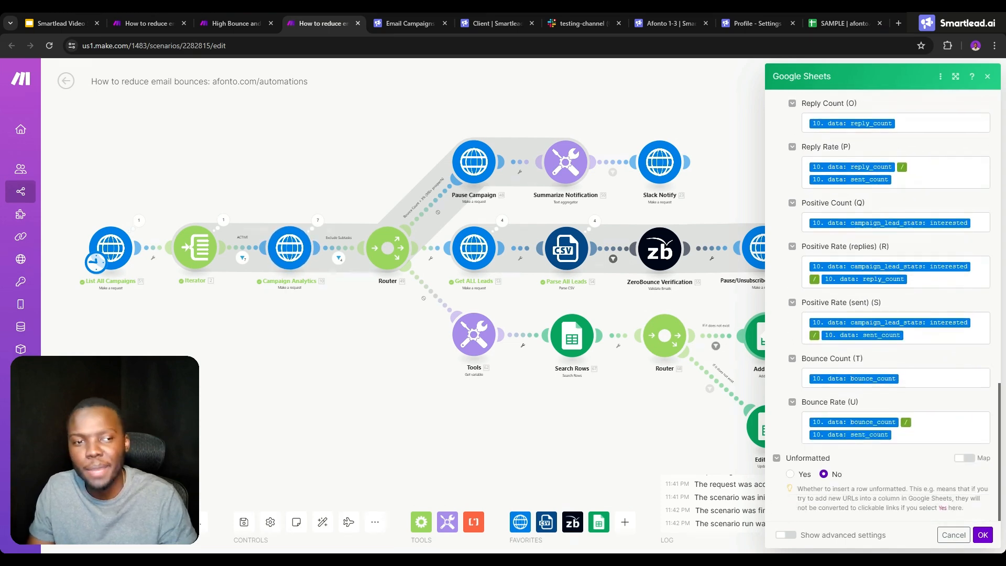
click(916, 335)
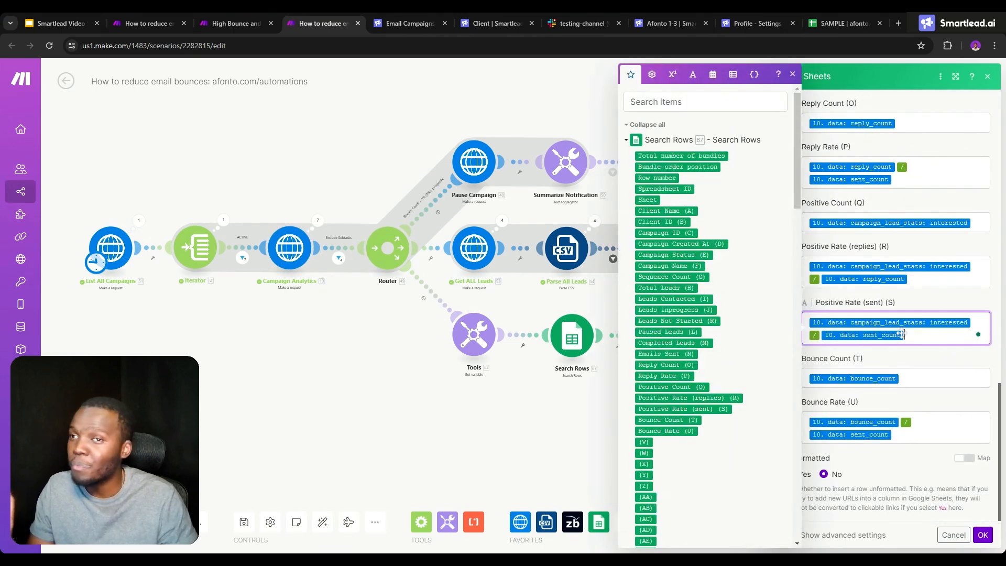
- Switch to the Google Slides presentation and show the slide on creating a COMPLEX automation to reduce bounces
click(84, 17)
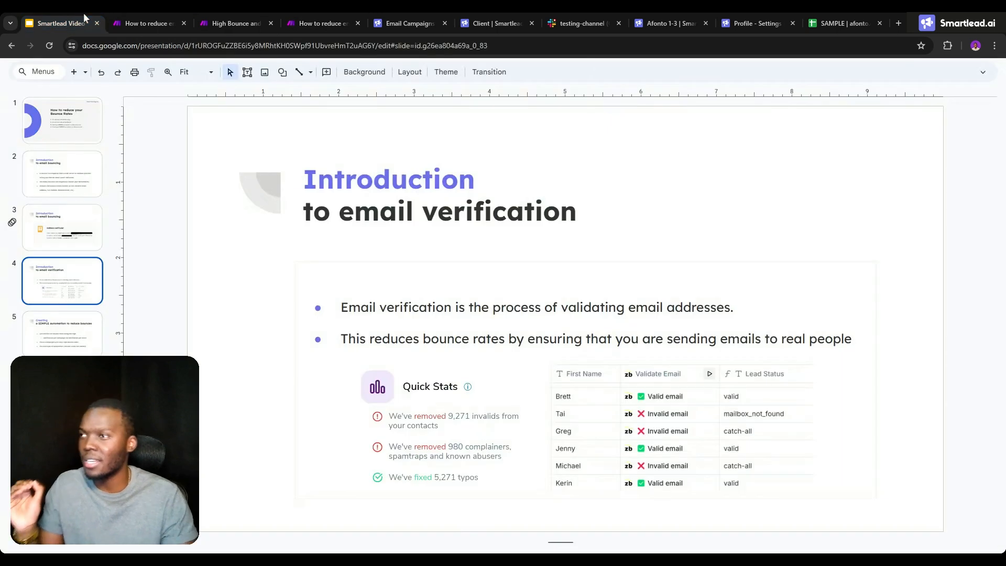
click(63, 387)
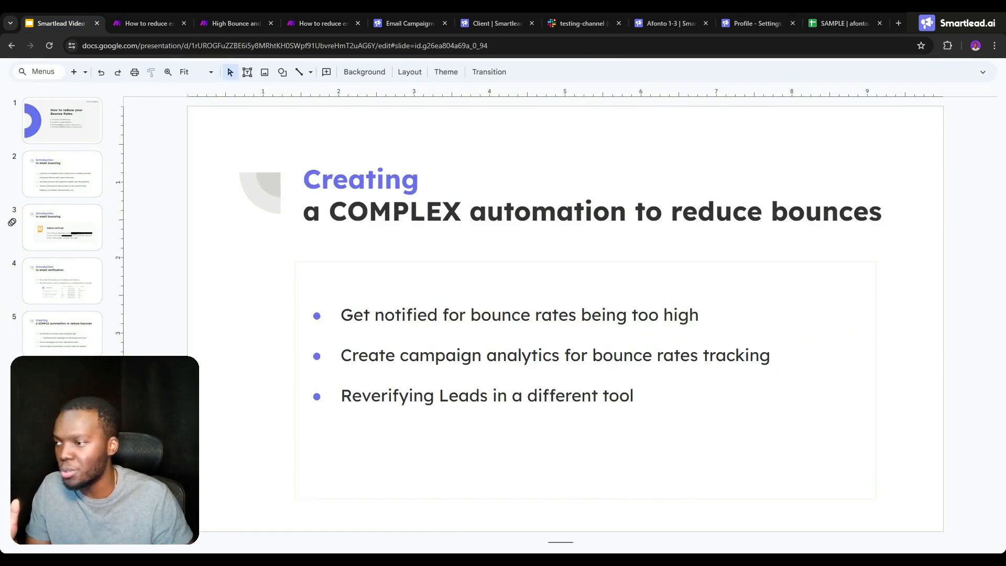